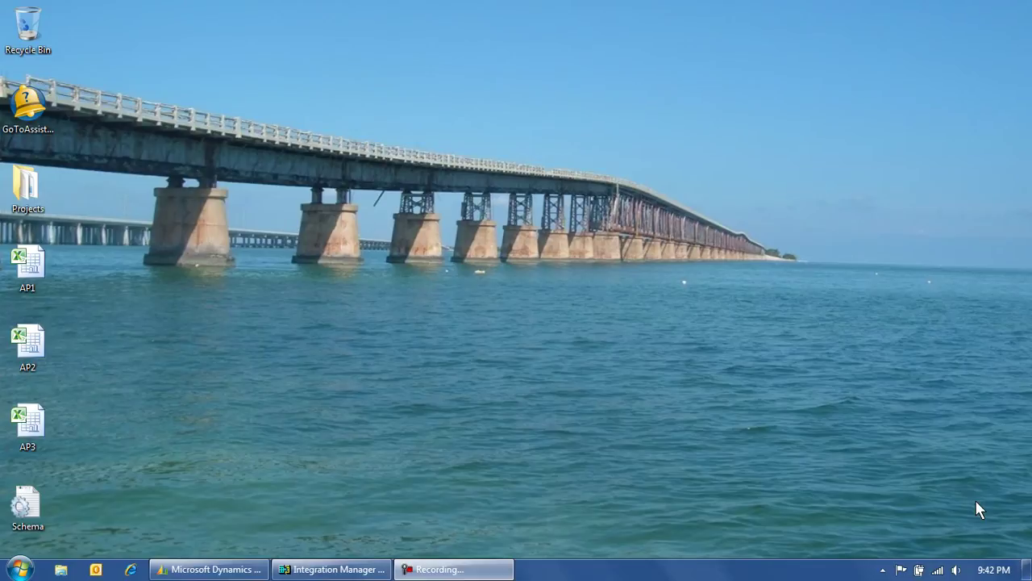
- Open the AP1 workbook, review its Name, Date, Amount and Description columns, and close it
double_click(33, 276)
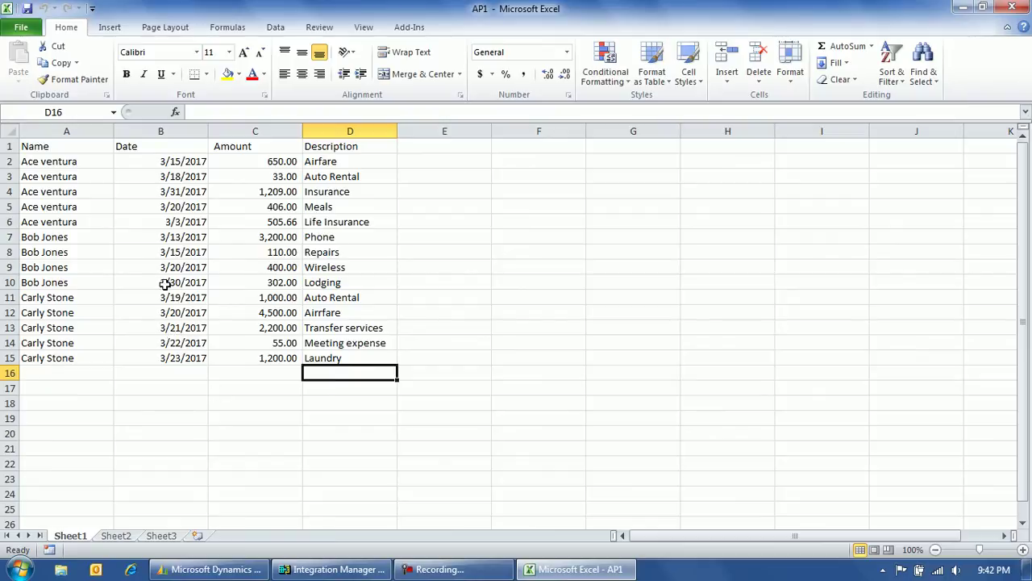
left_click(81, 125)
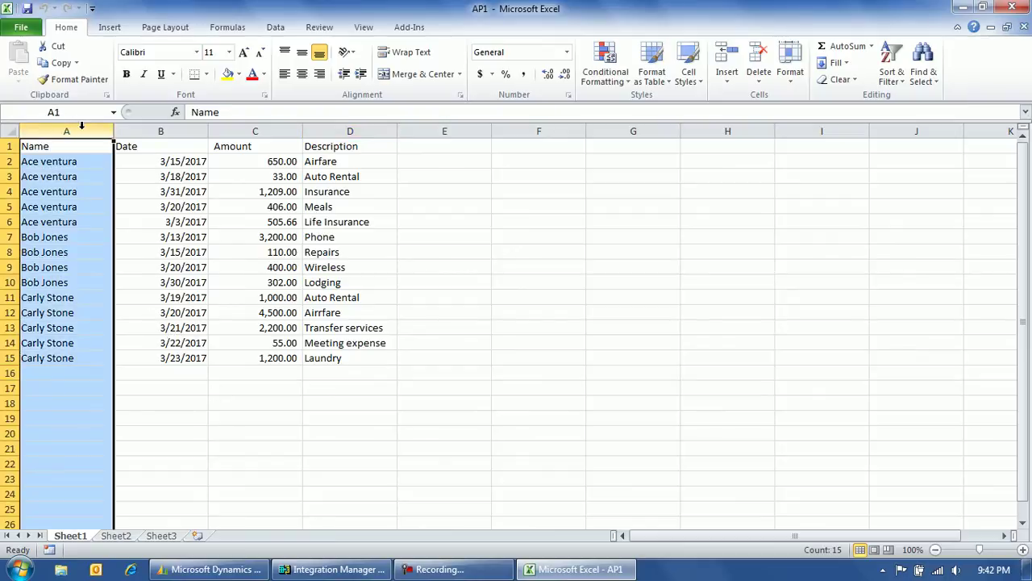
left_click(160, 131)
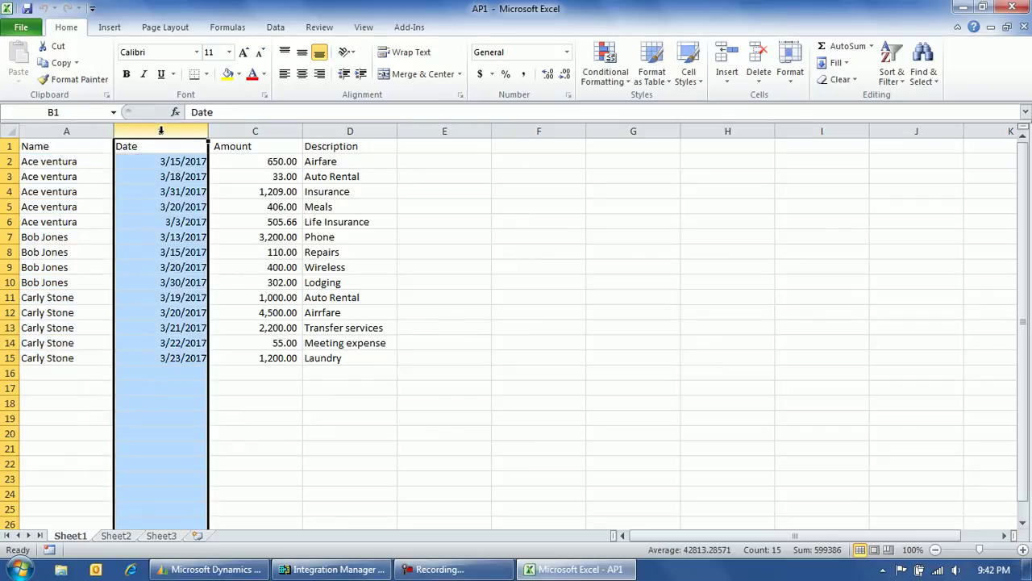
left_click(271, 125)
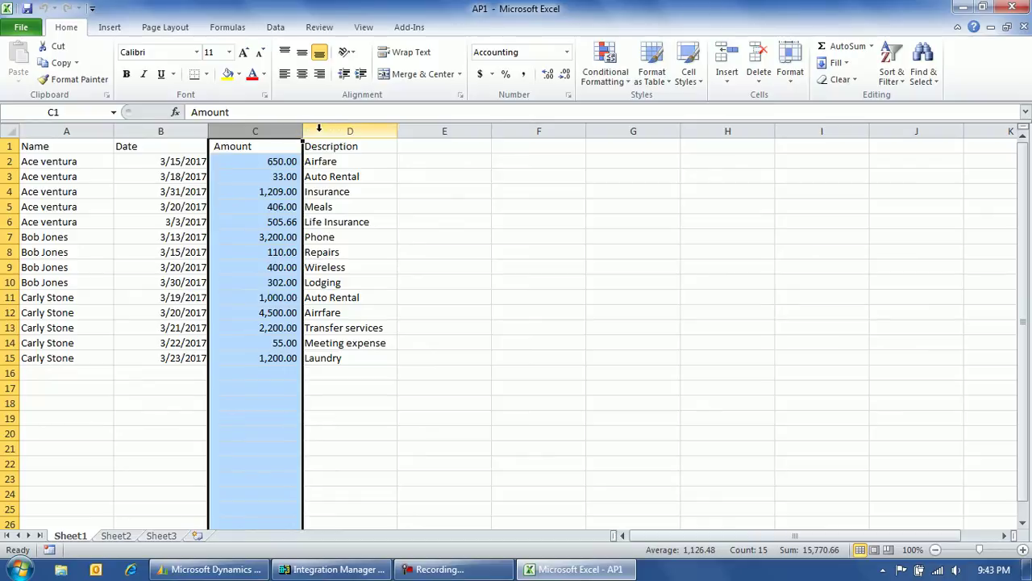
left_click(335, 129)
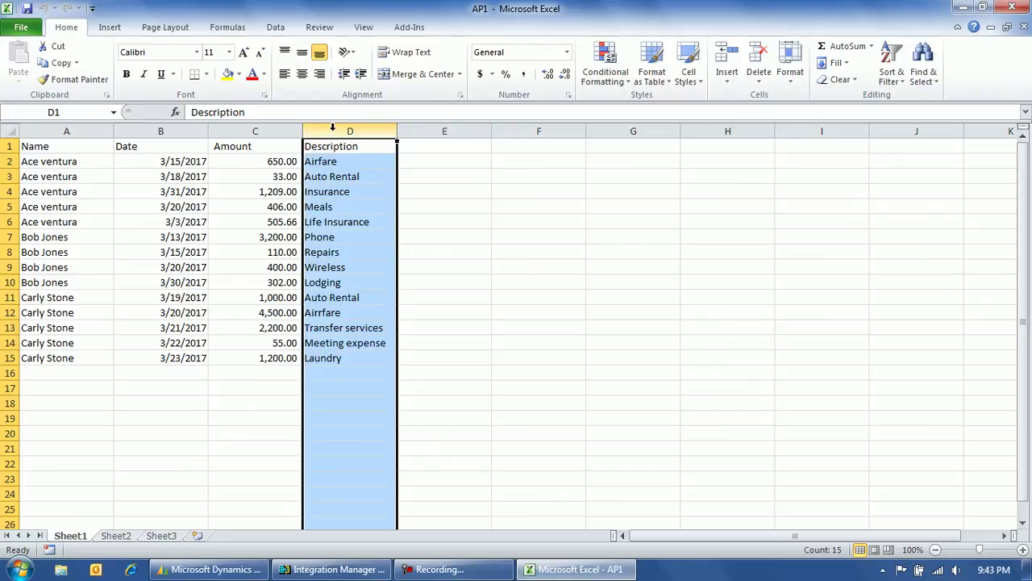
left_click(1014, 8)
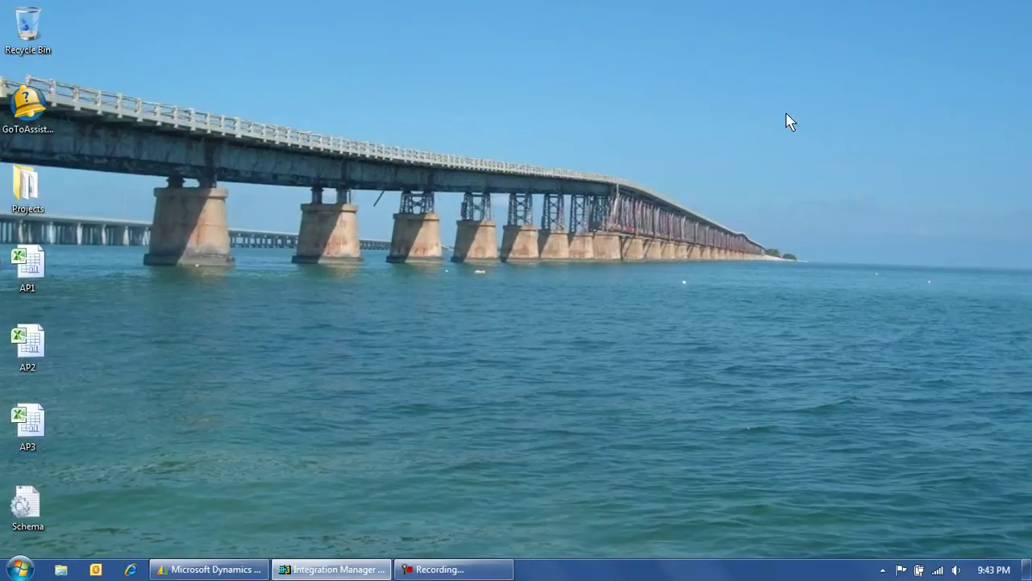
- Open the AP2 workbook, review its columns from BatchID through ExpenseAccount, and close it
double_click(29, 345)
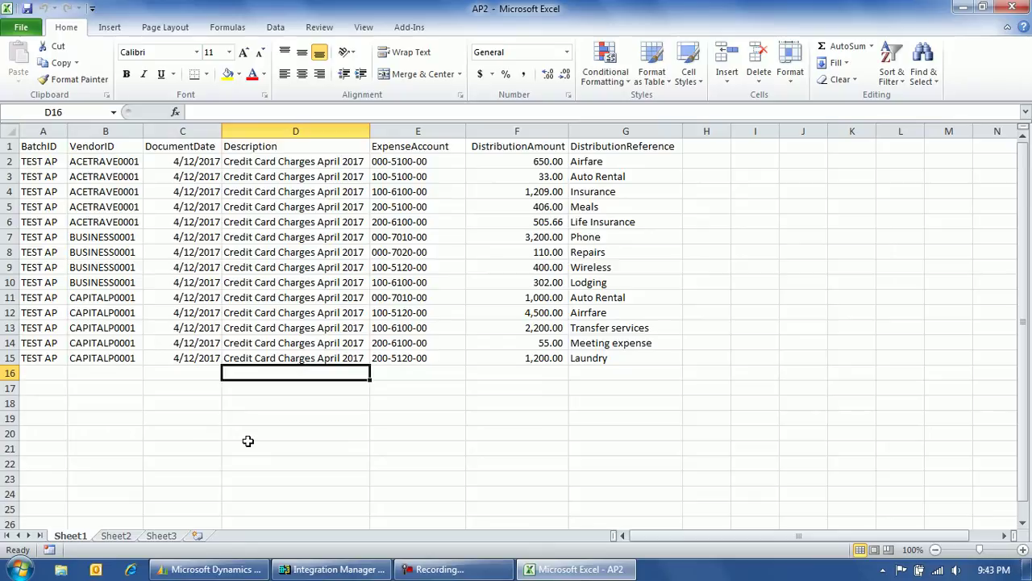
left_click(46, 131)
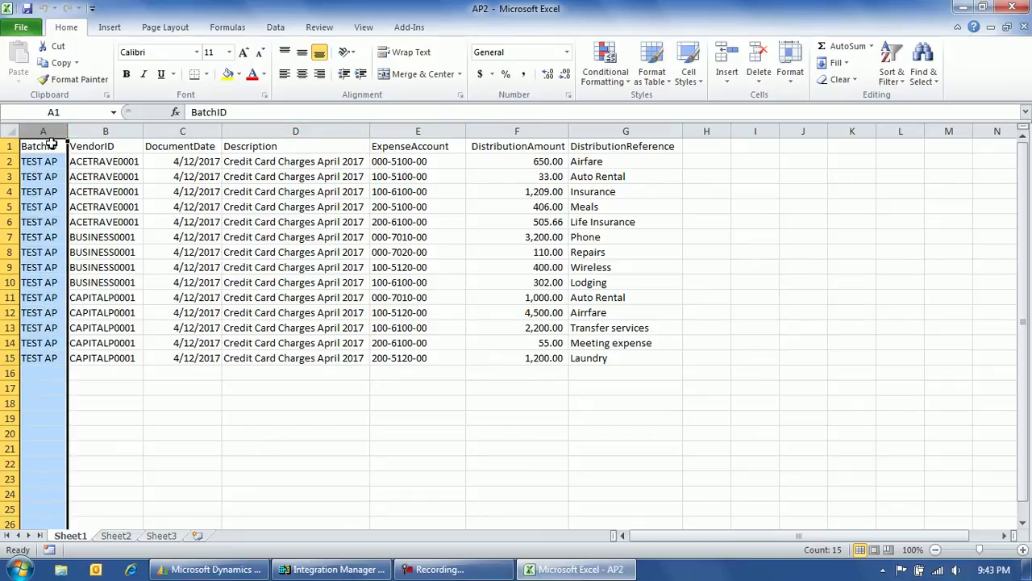
left_click(124, 131)
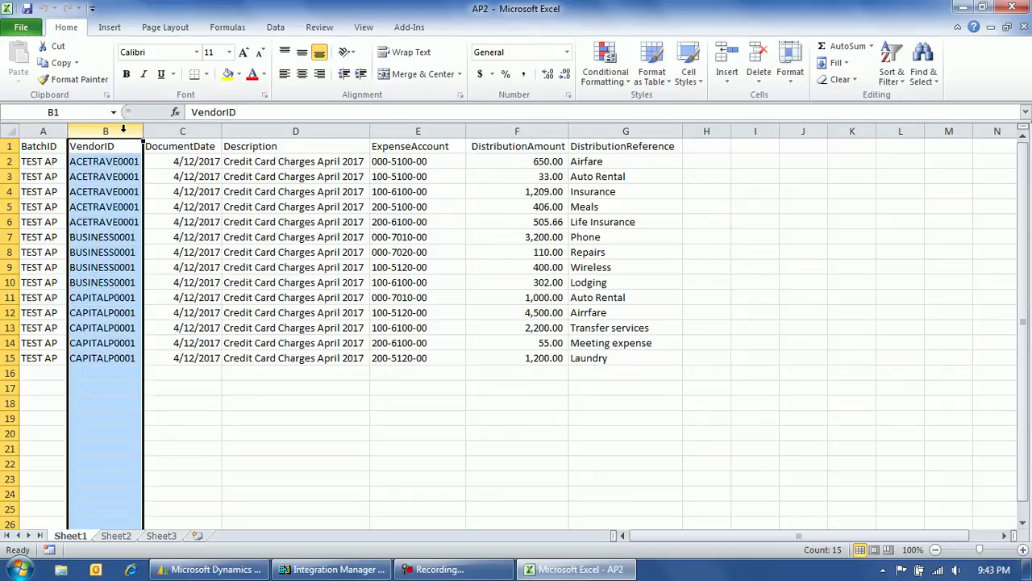
left_click(174, 131)
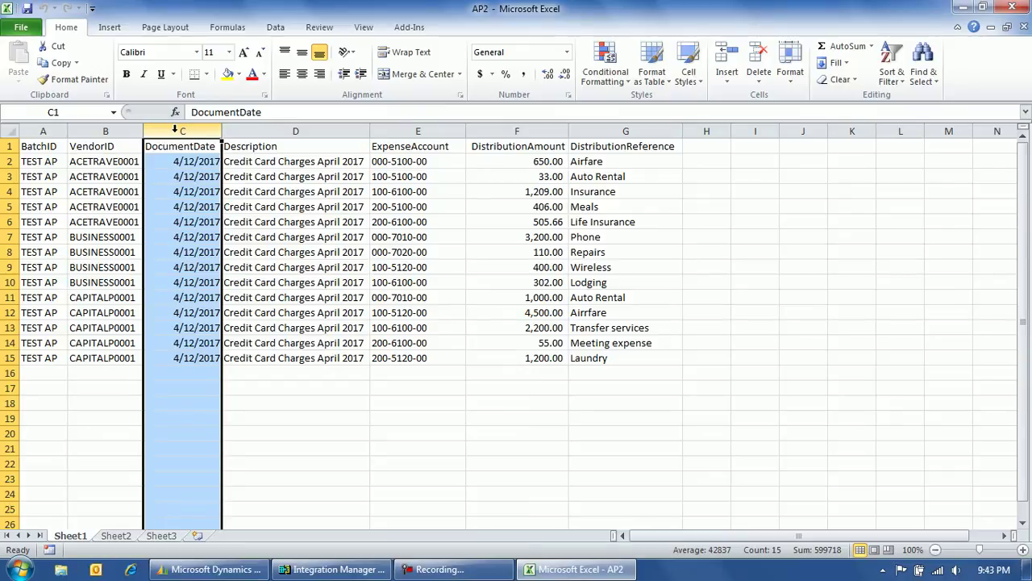
left_click(266, 131)
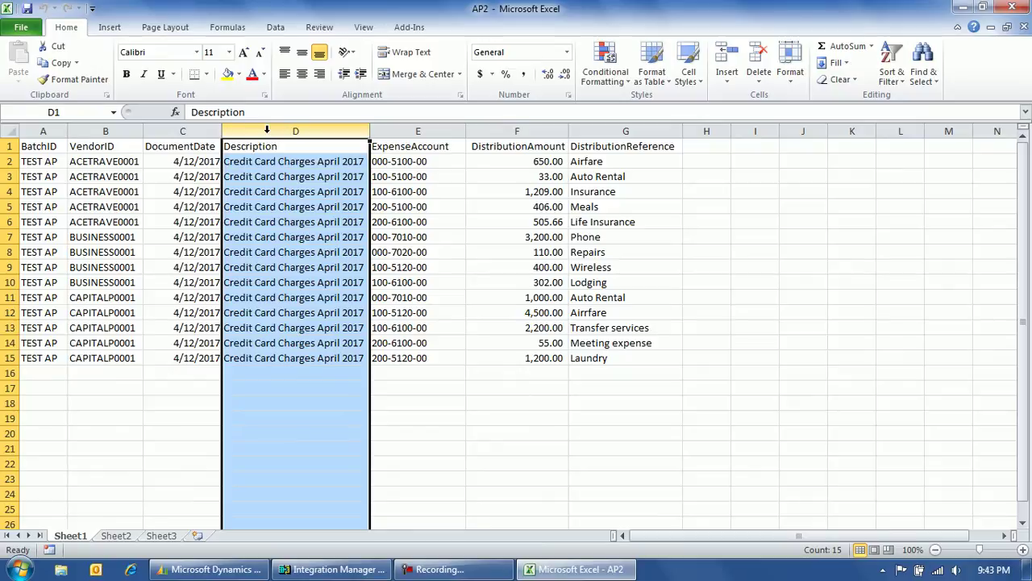
left_click(428, 127)
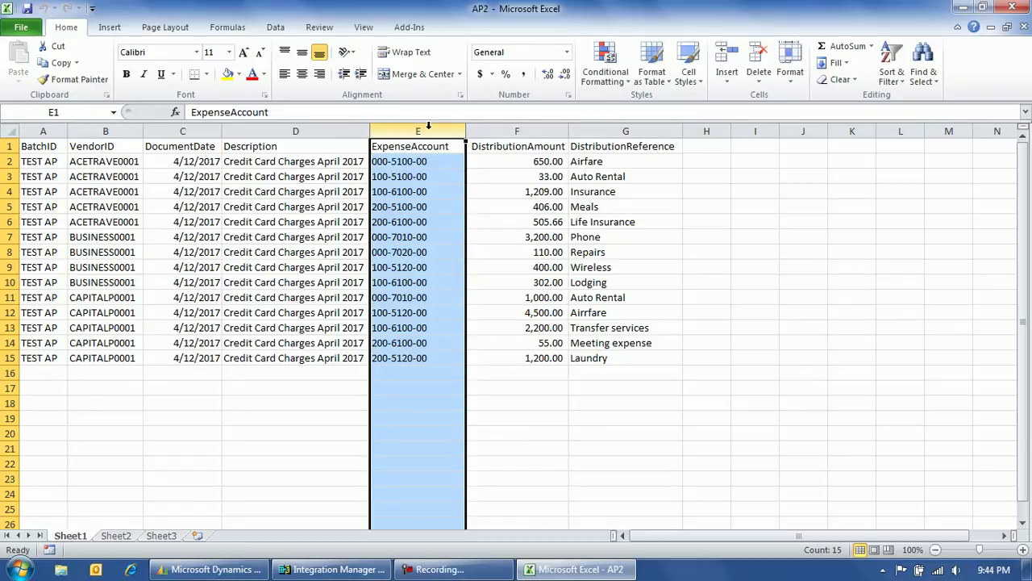
left_click(1013, 8)
- Open the AP3 workbook and examine the distribution type, account and distribution amount in the first two data rows
double_click(27, 425)
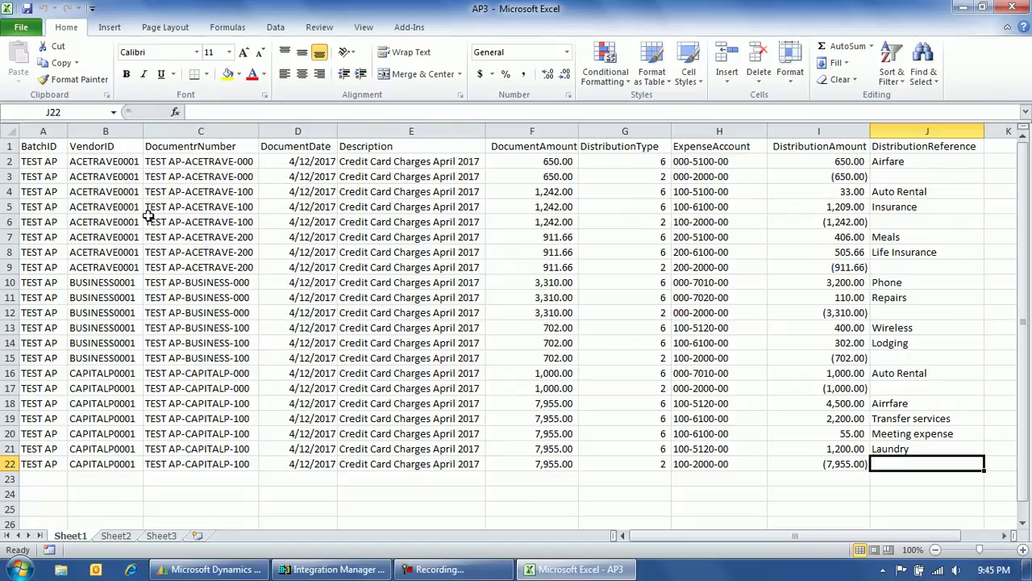
mouse_move(6, 161)
left_mouse_down()
mouse_move(6, 176)
mouse_move(8, 163)
left_mouse_up()
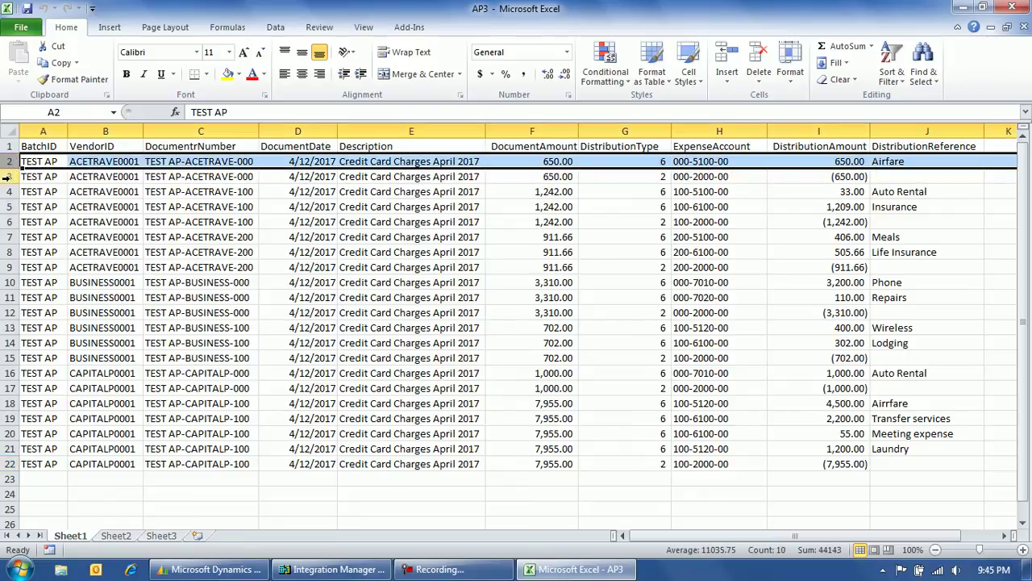
left_click(7, 177)
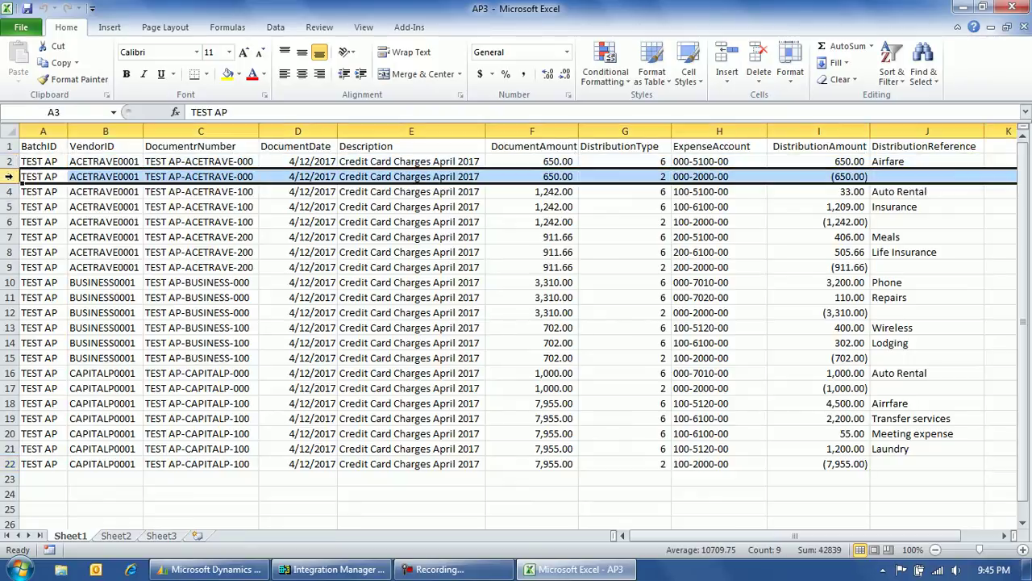
left_click(845, 181)
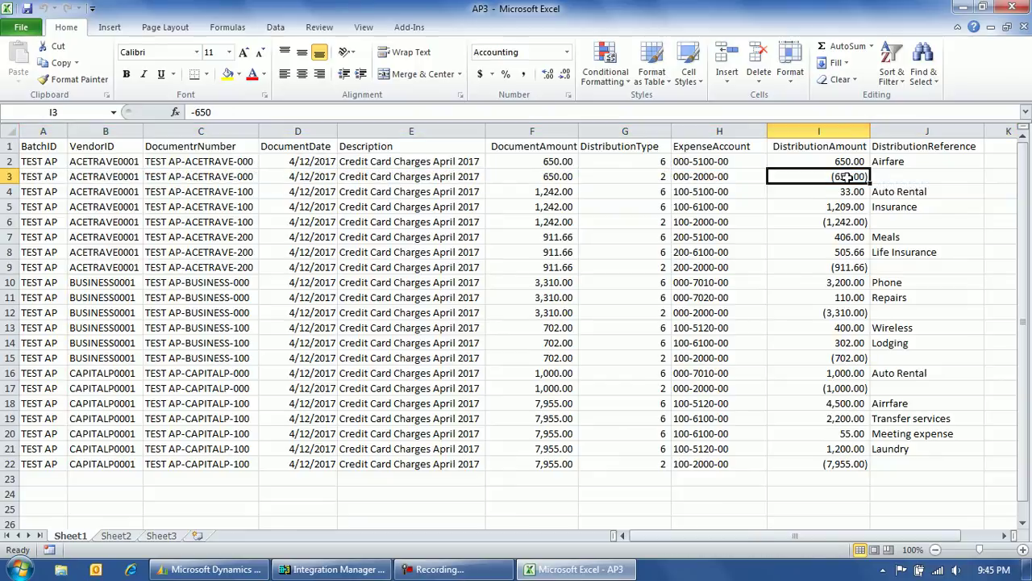
left_click(706, 178)
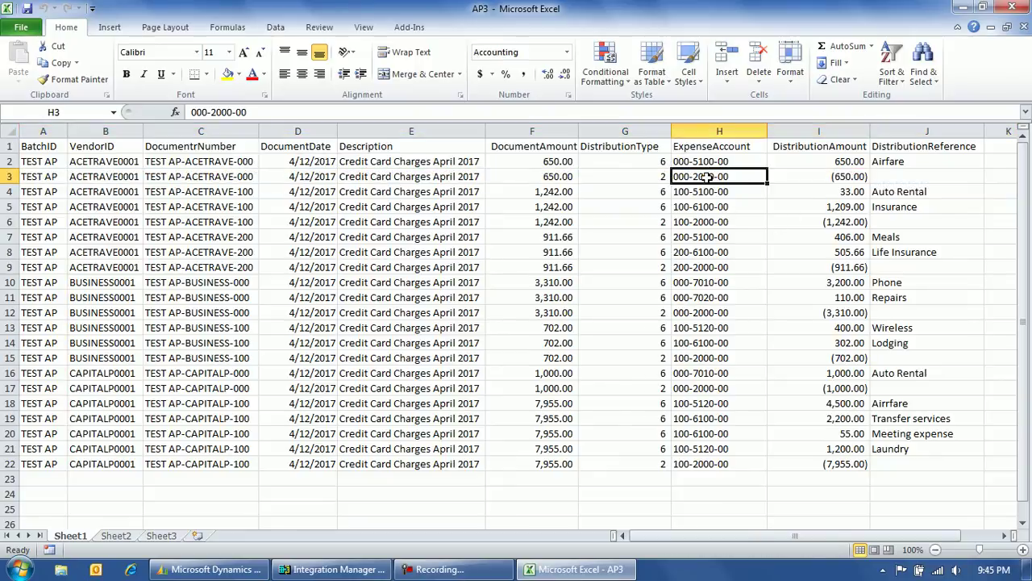
left_click(645, 176)
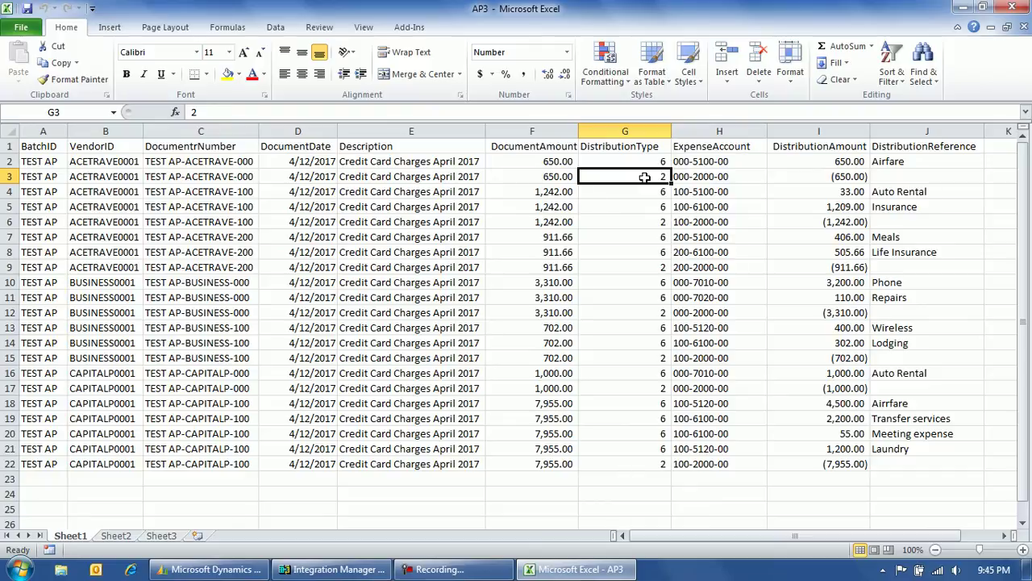
left_click(652, 163)
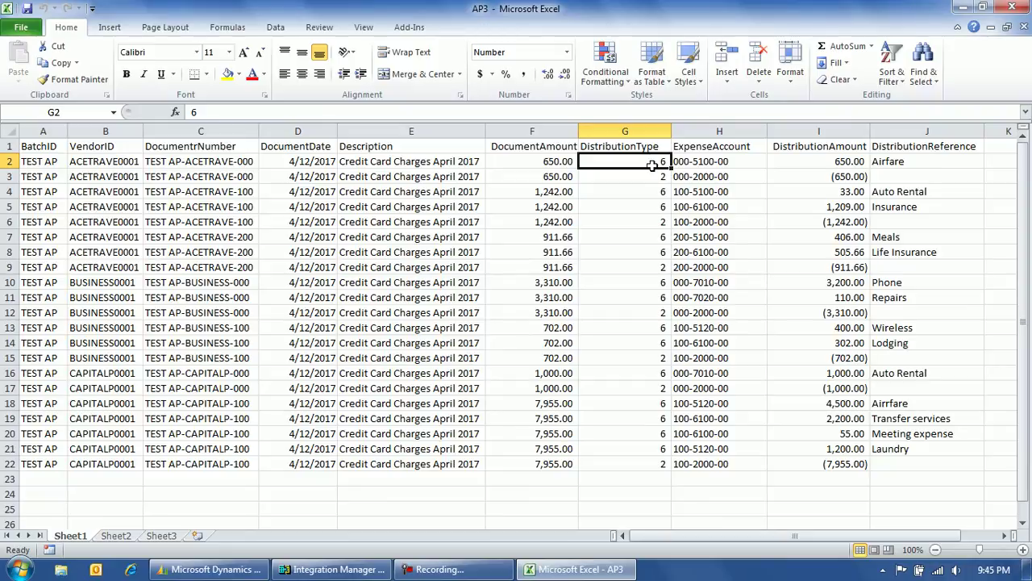
left_click(651, 176)
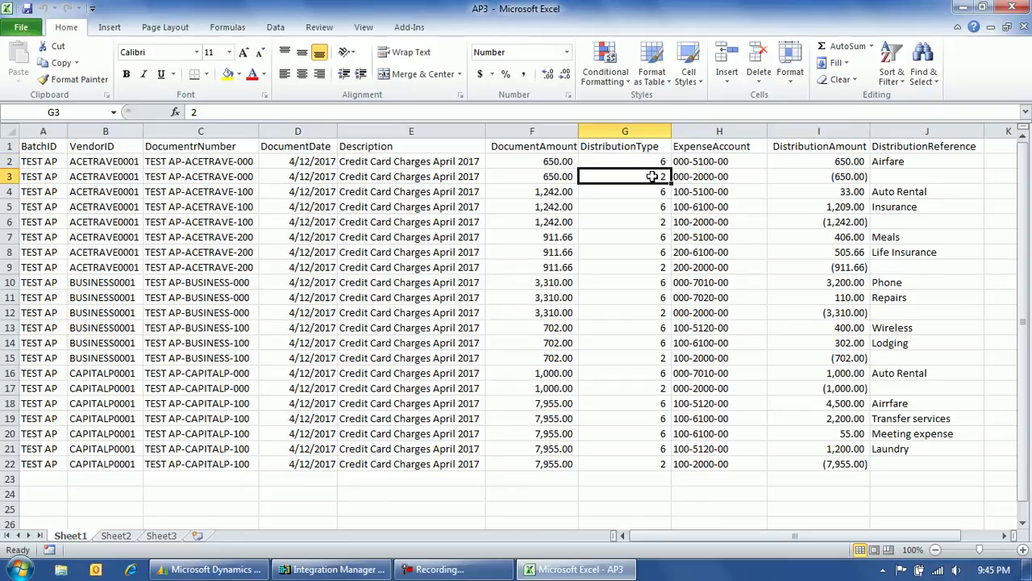
left_click(846, 178)
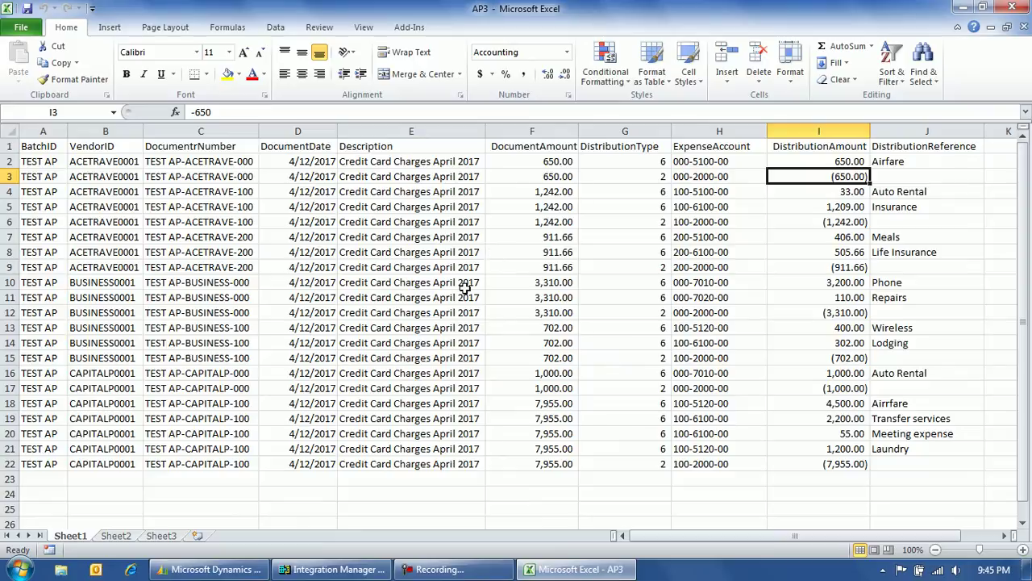
- Inspect the document number formula in C3 and the batch ID and vendor ID cells it draws on
left_click(162, 176)
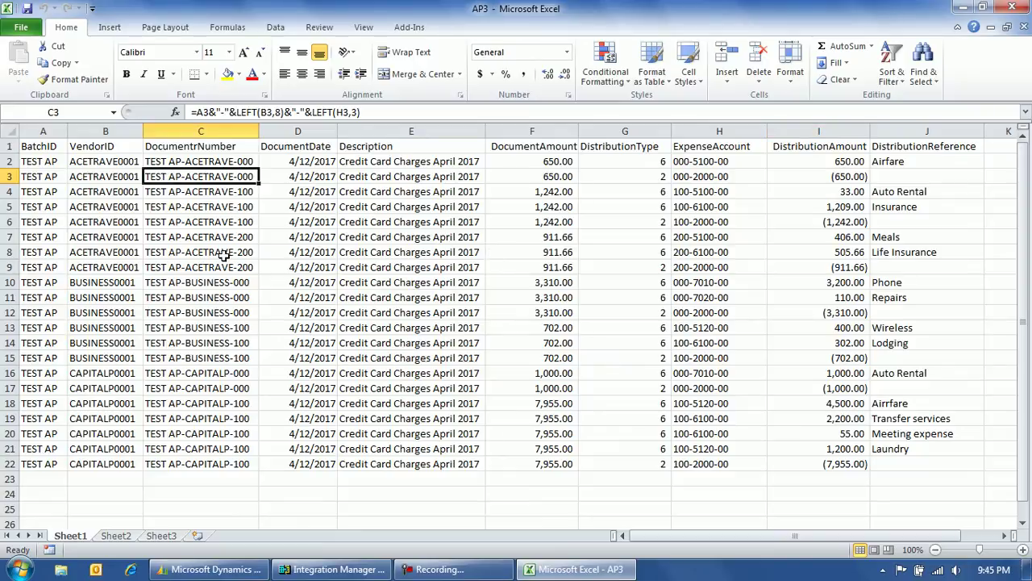
left_click(38, 176)
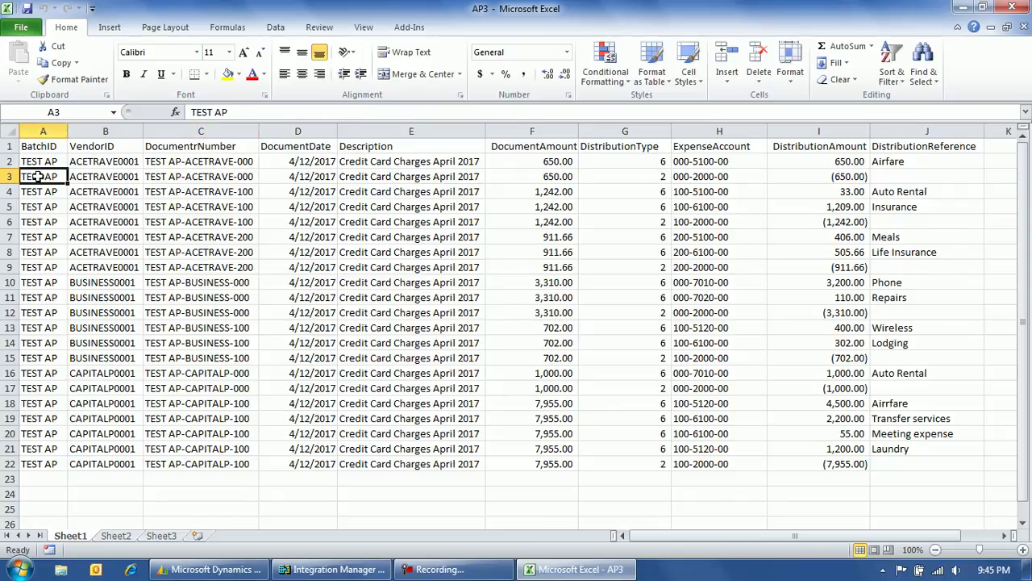
left_click(97, 182)
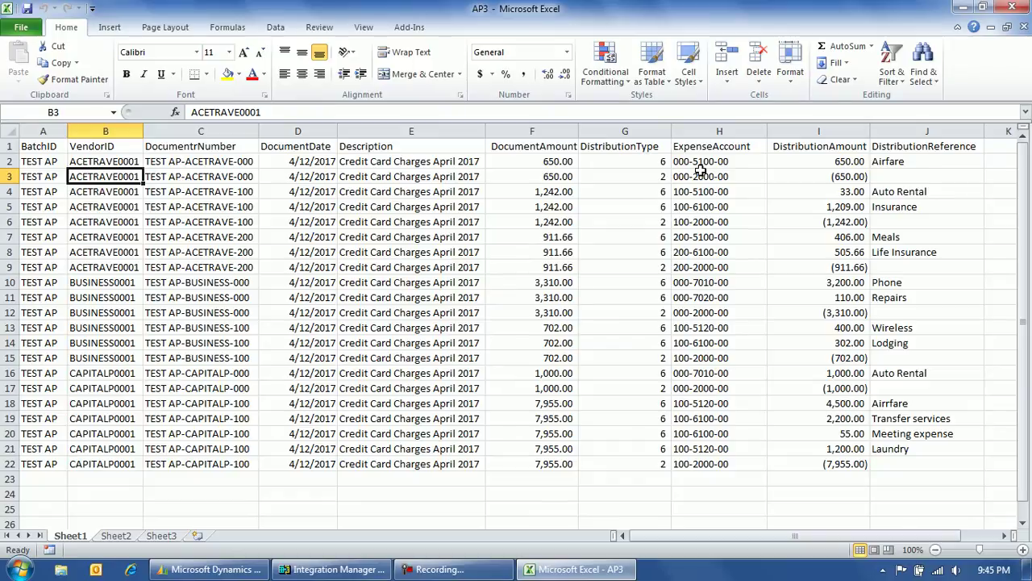
- Compare the ExpenseAccount entries in H2 through H6, checking expense rows against their offsetting payable rows
left_click(685, 226)
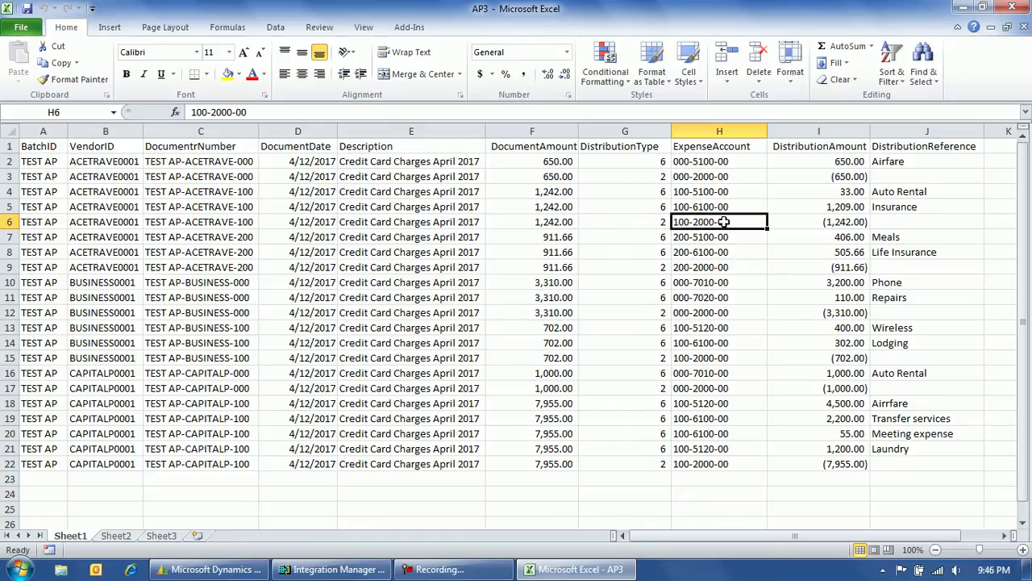
left_click(682, 207)
left_click(686, 191)
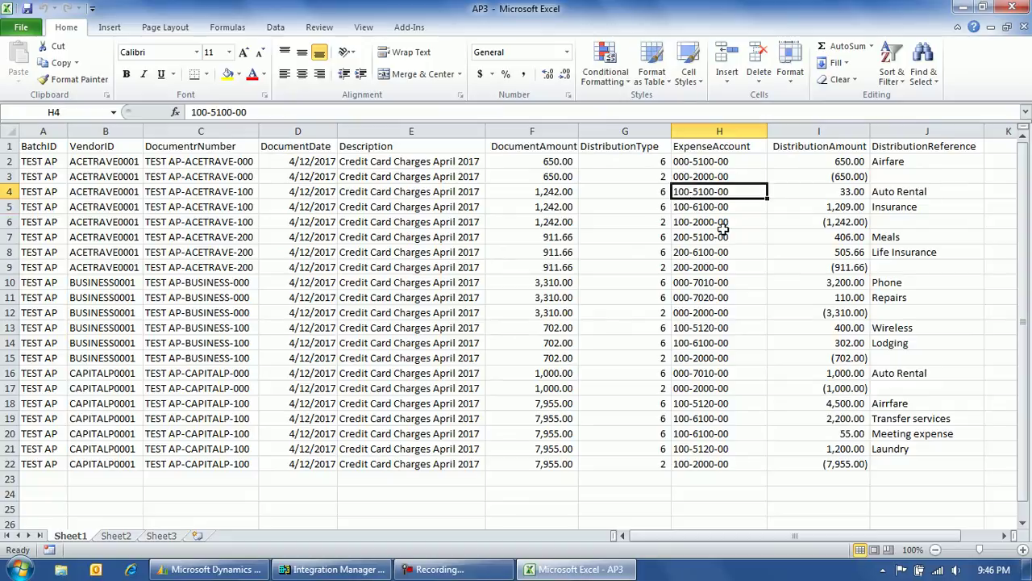
left_click_drag(9, 161, 10, 176)
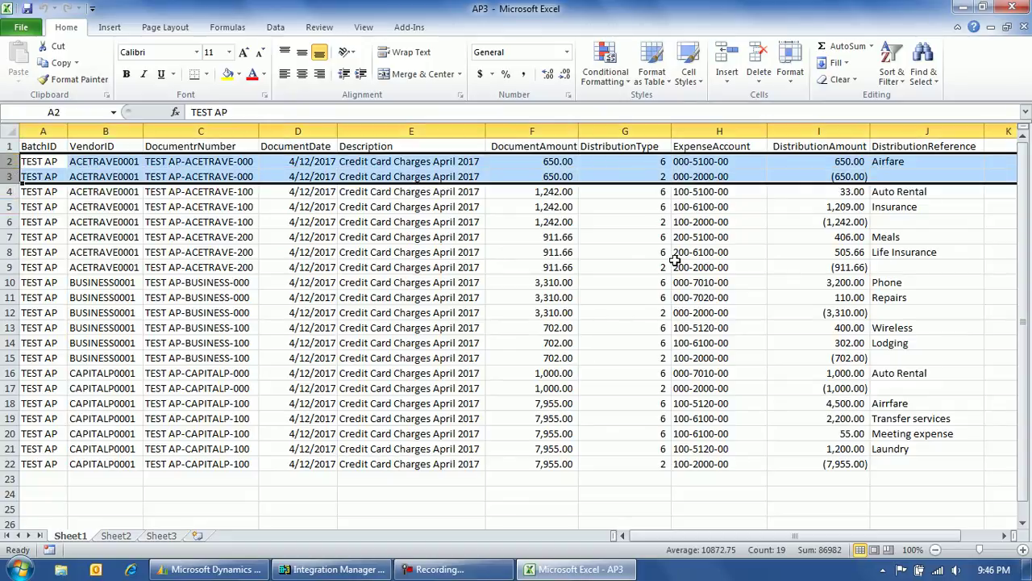
left_click(682, 163)
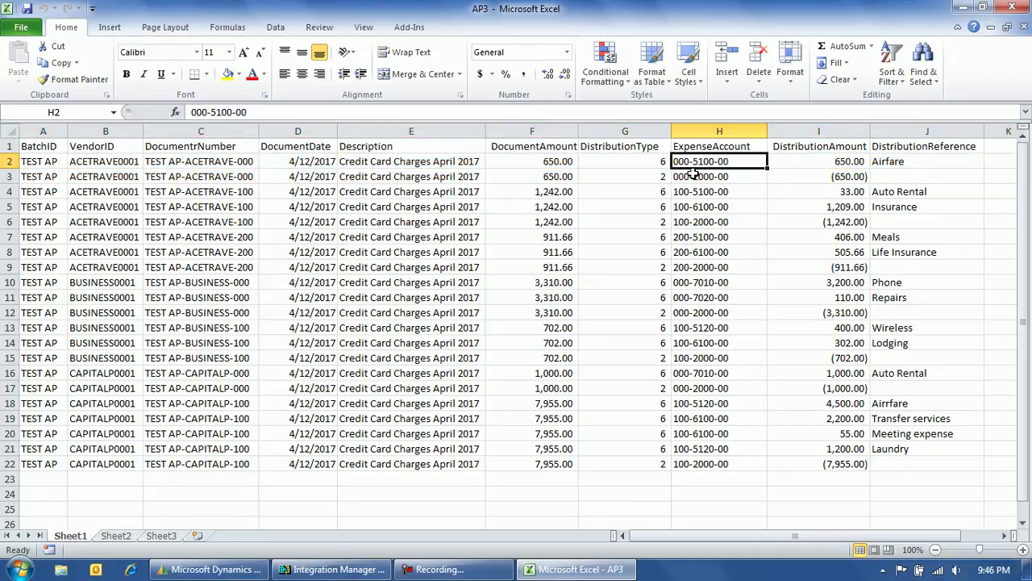
left_click(684, 179)
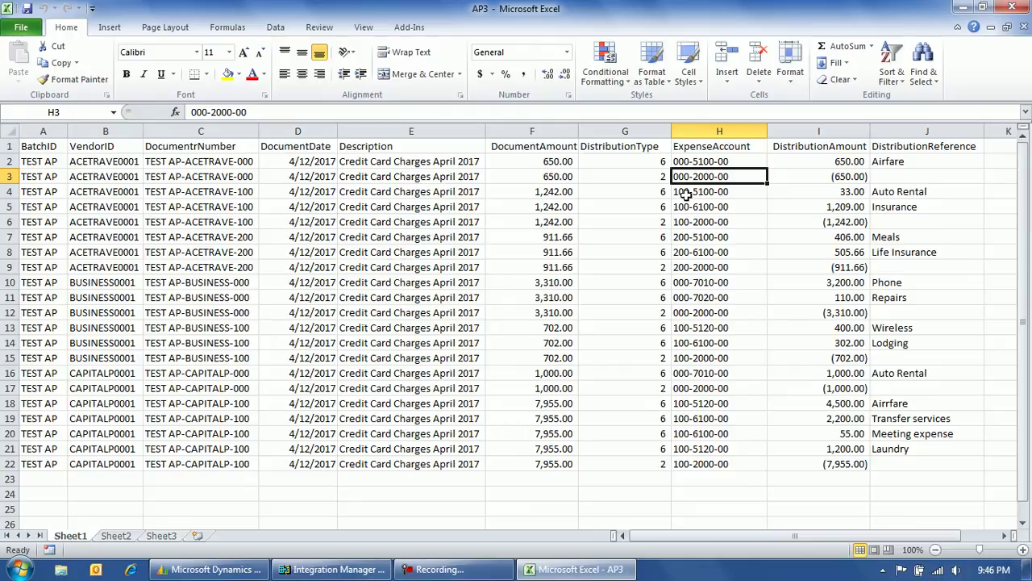
left_click(683, 193)
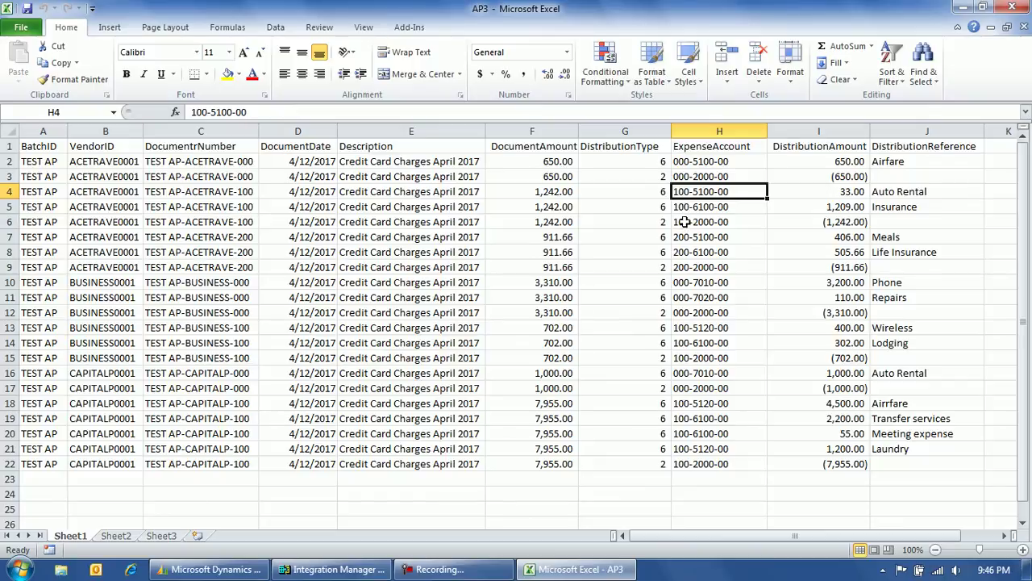
left_click(685, 224)
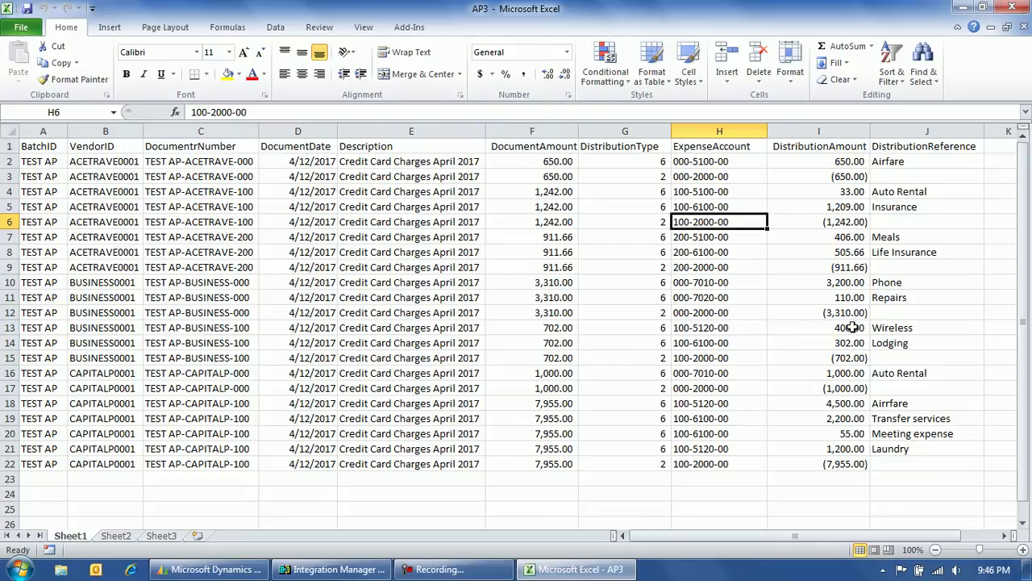
- Check the sum of distribution amounts in I18:I21 against the document amounts in F18:F22
left_click_drag(845, 450, 831, 412)
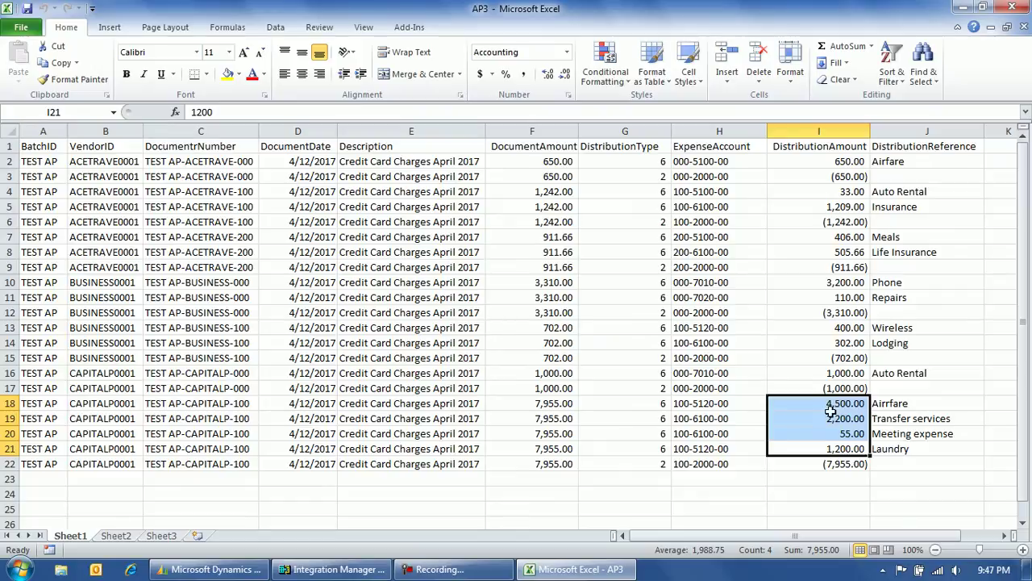
left_click(551, 405)
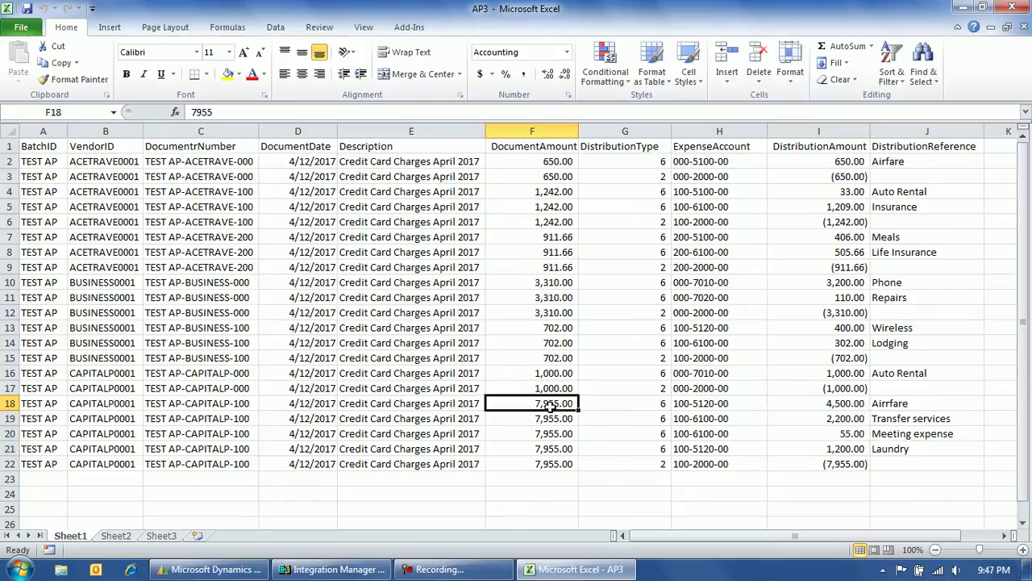
left_click_drag(834, 406, 831, 446)
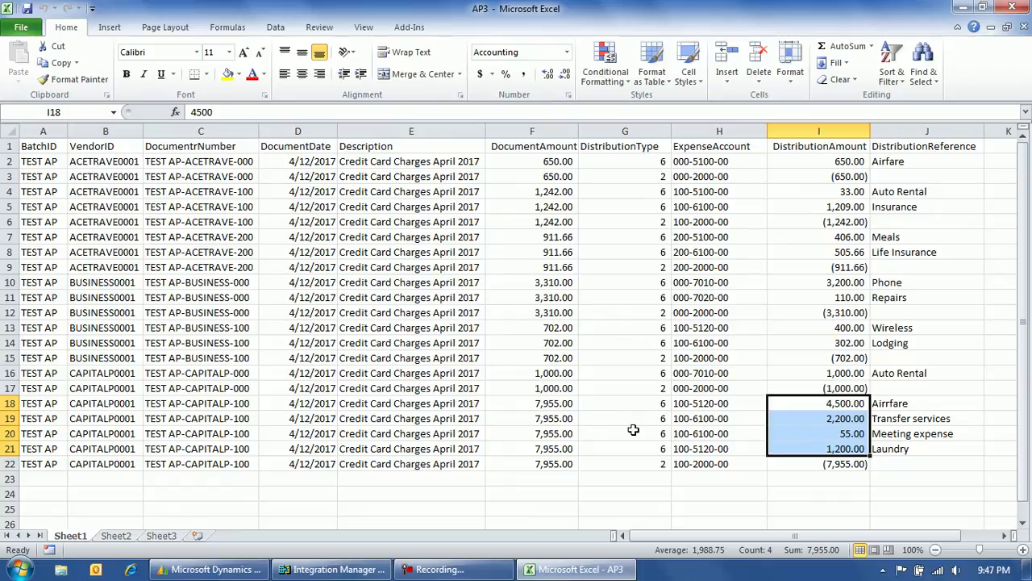
left_click_drag(545, 402, 539, 464)
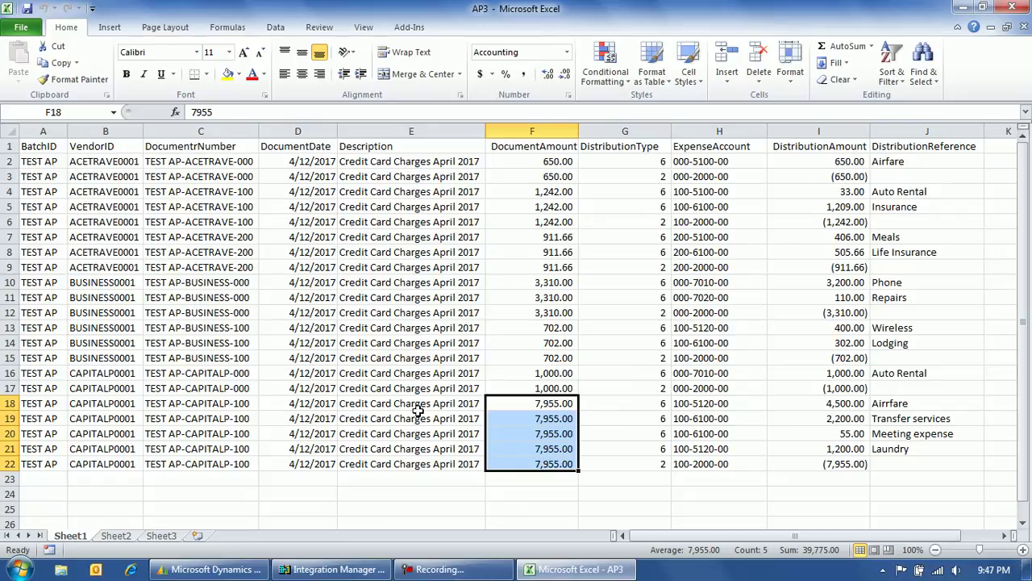
- Save only the active AP3 sheet to the Desktop as Text (Tab delimited), and close the workbook without saving further changes
left_click(348, 397)
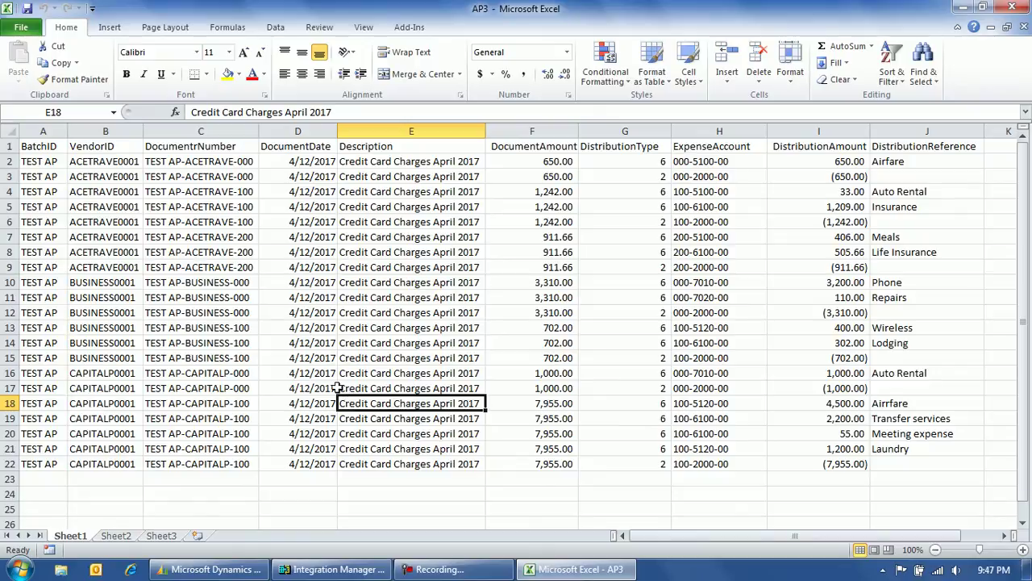
left_click(23, 29)
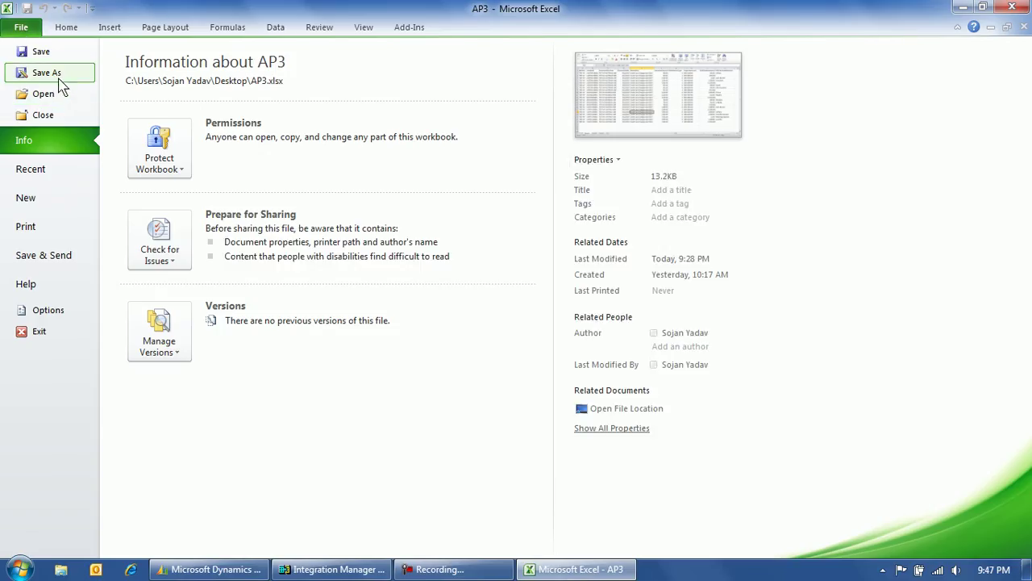
left_click(46, 72)
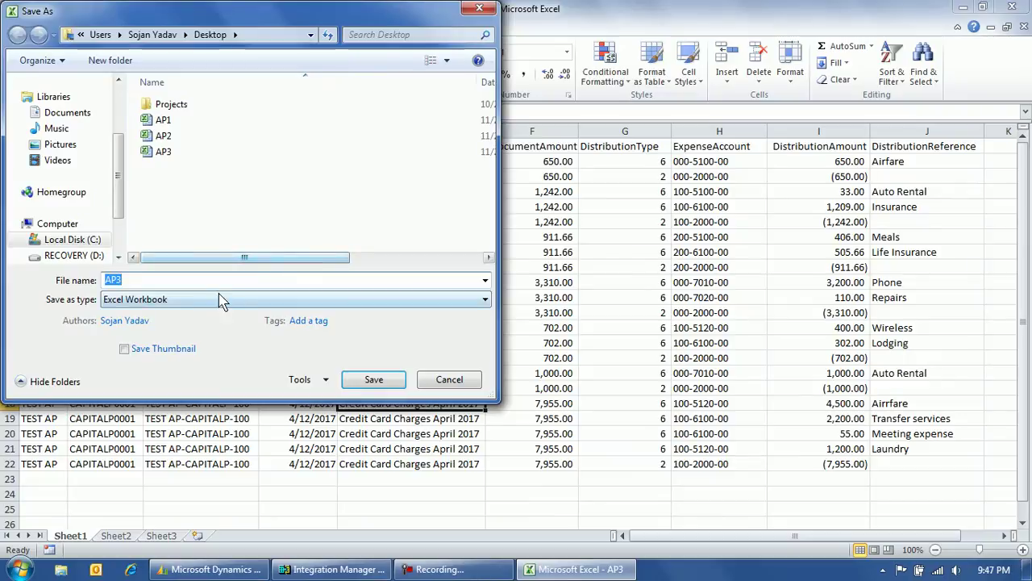
left_click(221, 299)
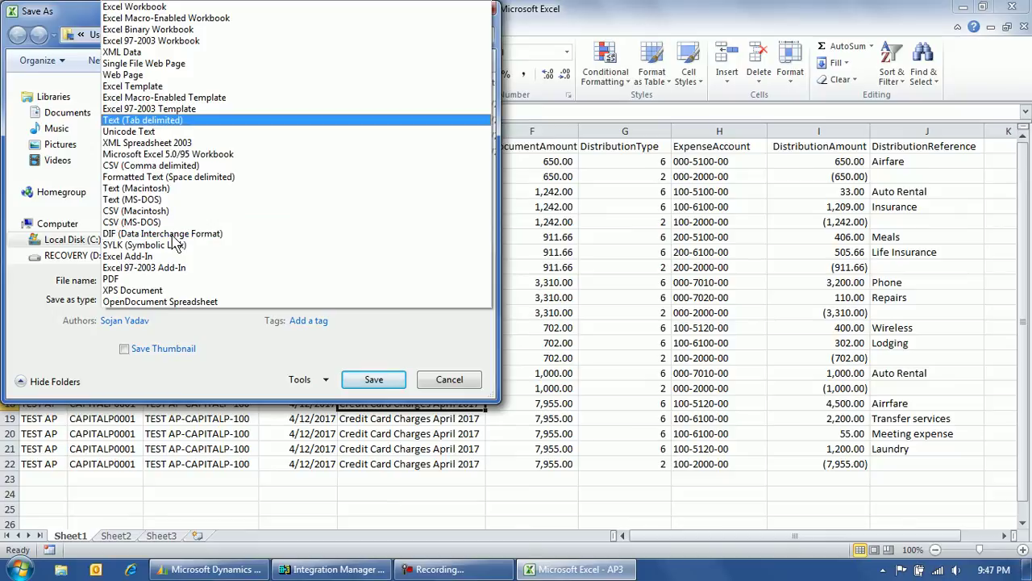
left_click(145, 120)
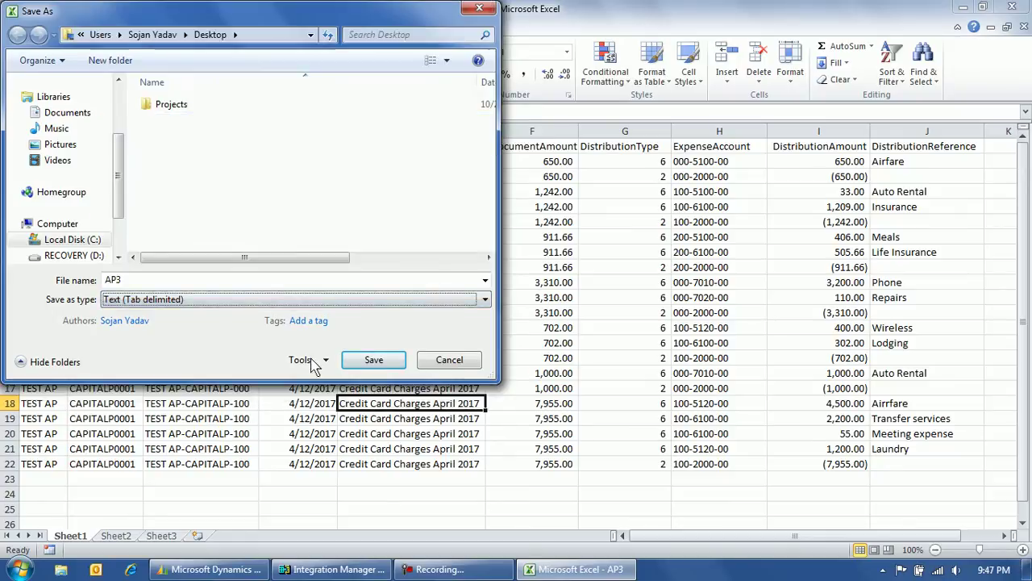
left_click(373, 360)
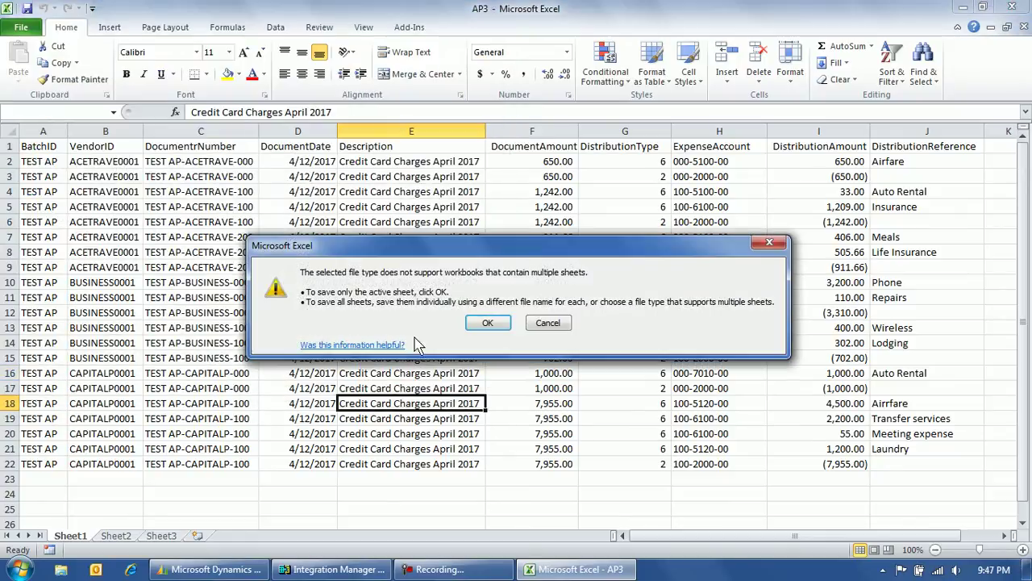
left_click(482, 325)
left_click(463, 340)
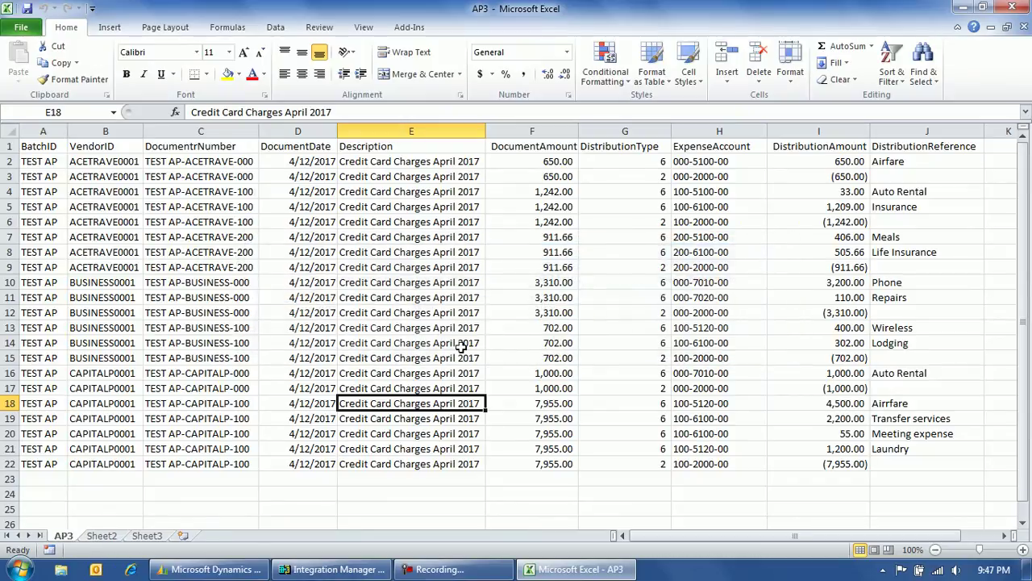
left_click(1027, 26)
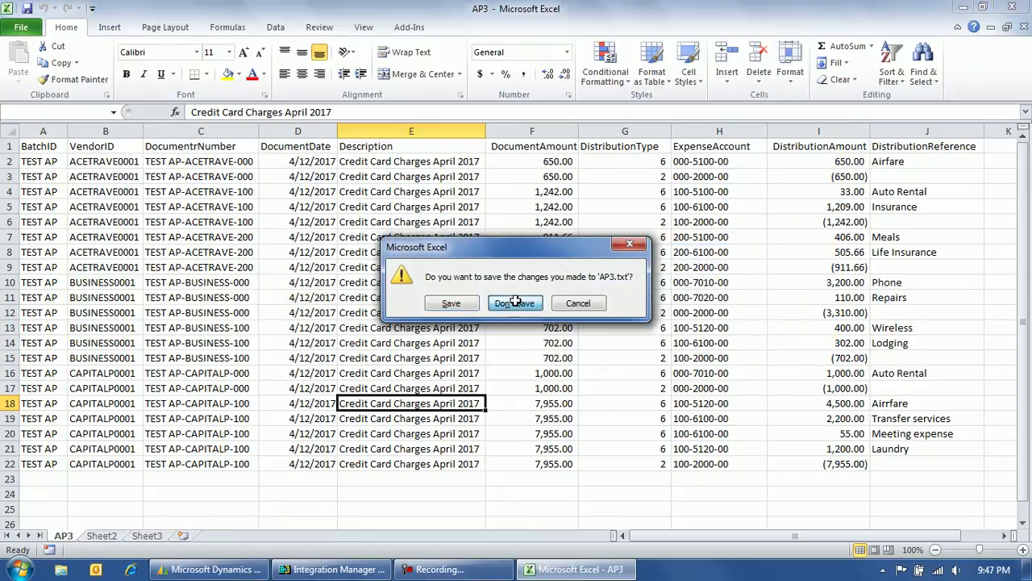
left_click(524, 303)
- Switch to Integration Manager and create a new integration named AP Integration, leaving its description blank
left_click(336, 573)
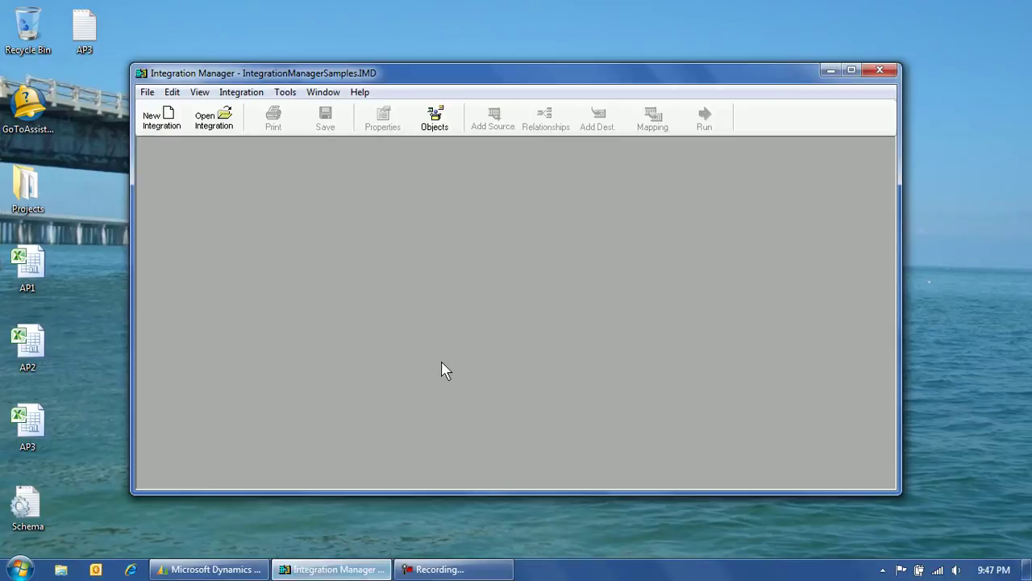
left_click(161, 118)
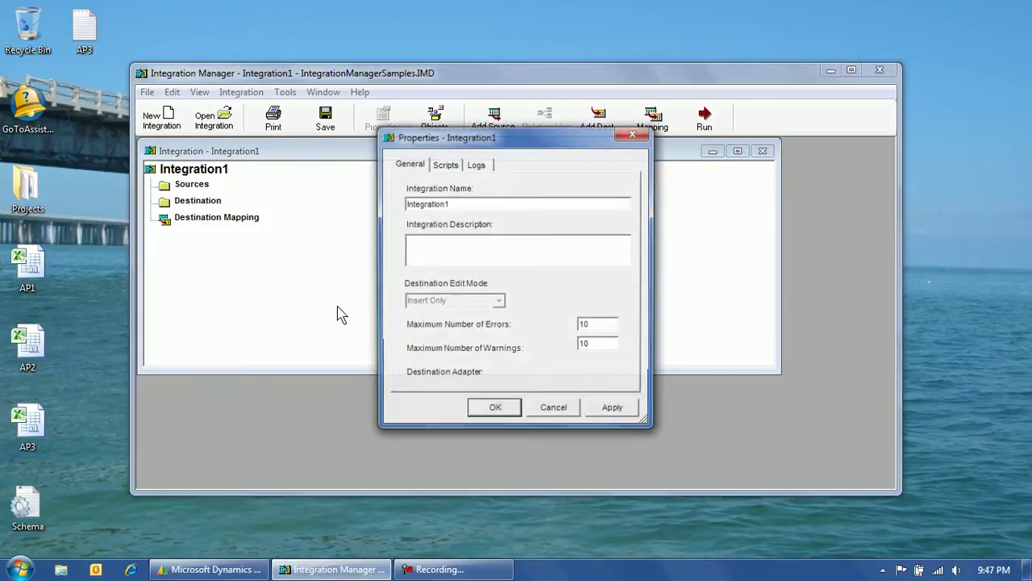
left_click(463, 207)
left_click_drag(463, 206, 362, 214)
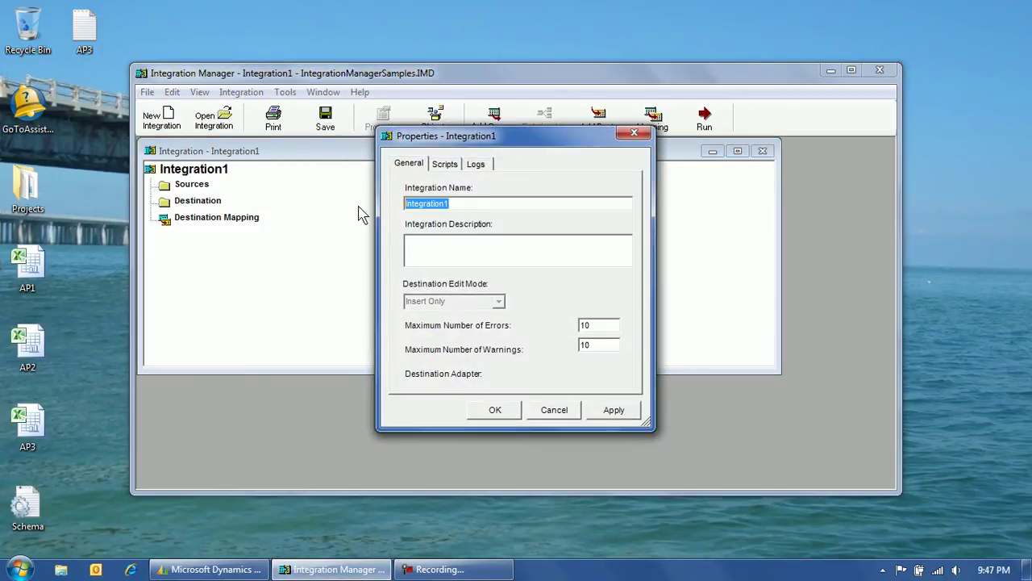
type("AP")
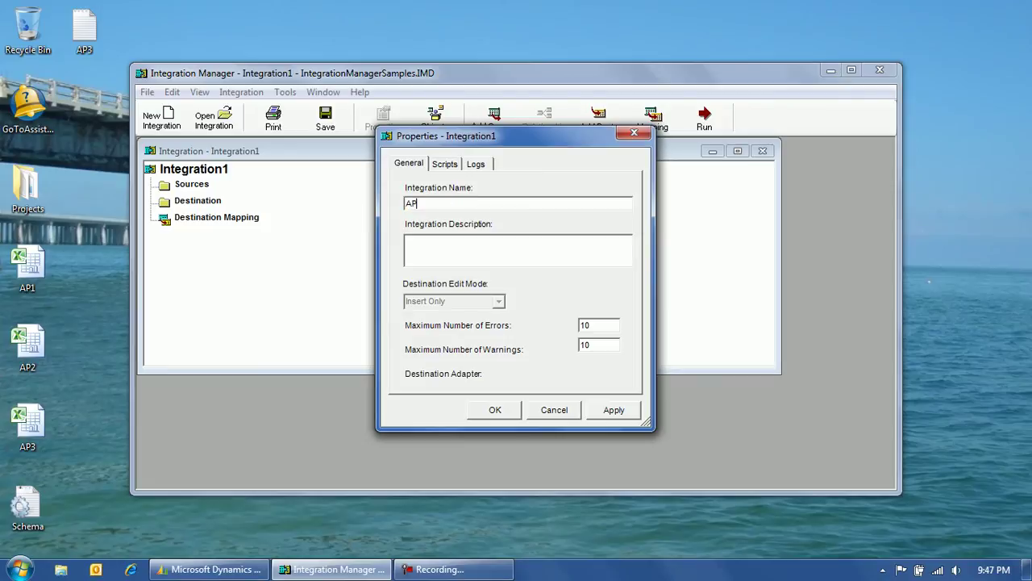
type(" Integration")
left_click(441, 253)
left_click(497, 411)
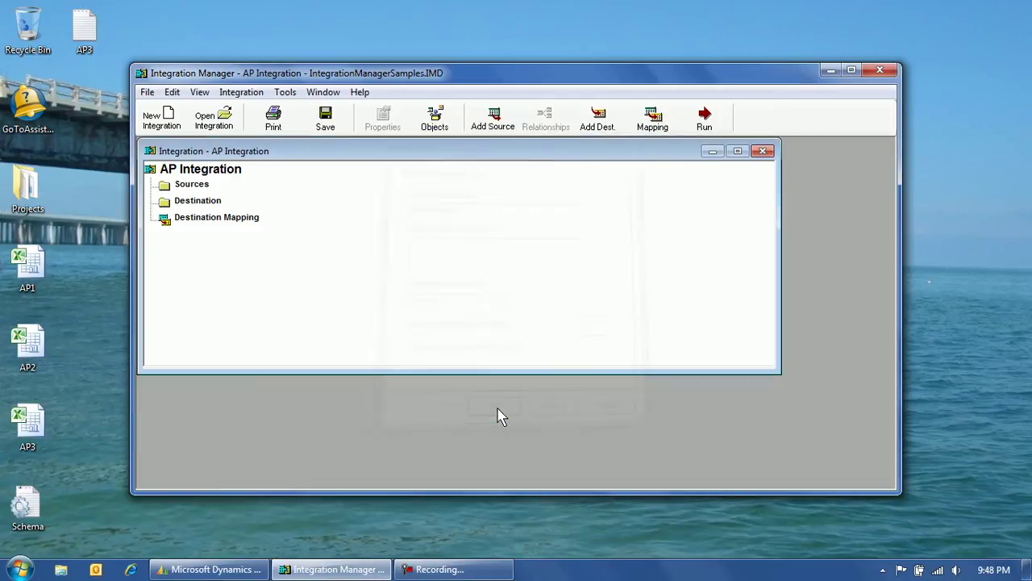
- Add a Text source under the ODBC/Text adapter to the integration and name it AP Header
right_click(202, 184)
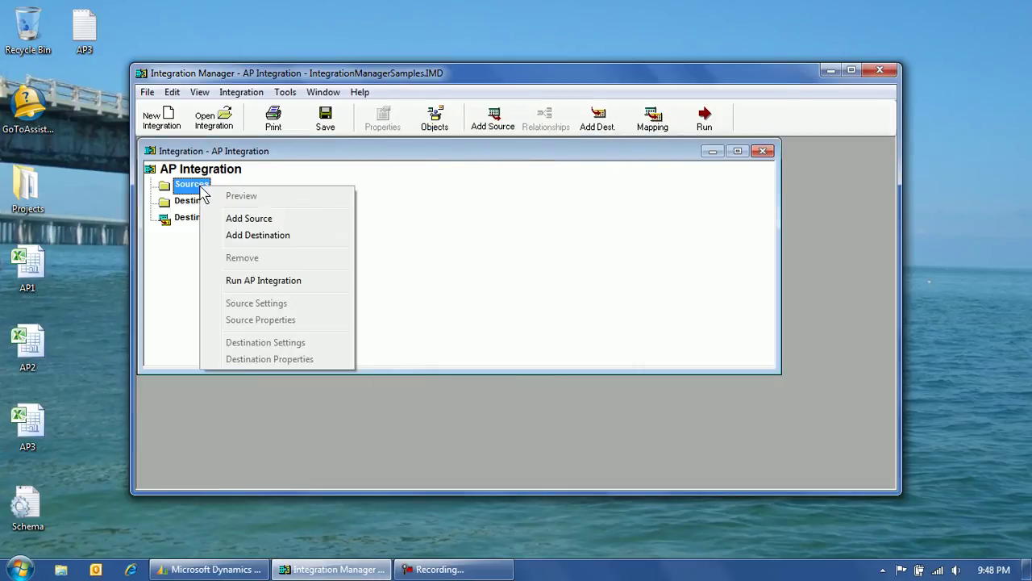
left_click(246, 220)
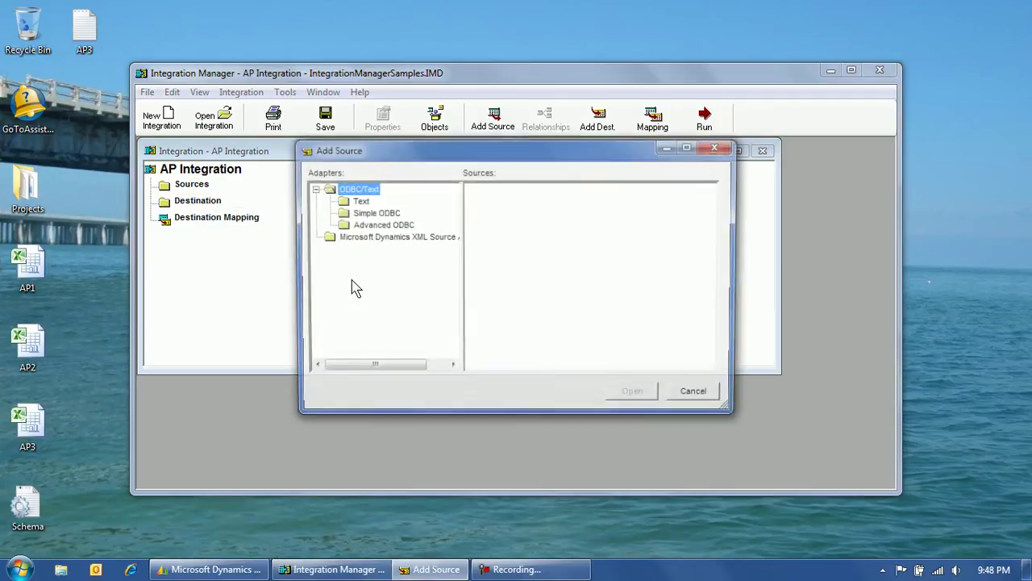
left_click(357, 201)
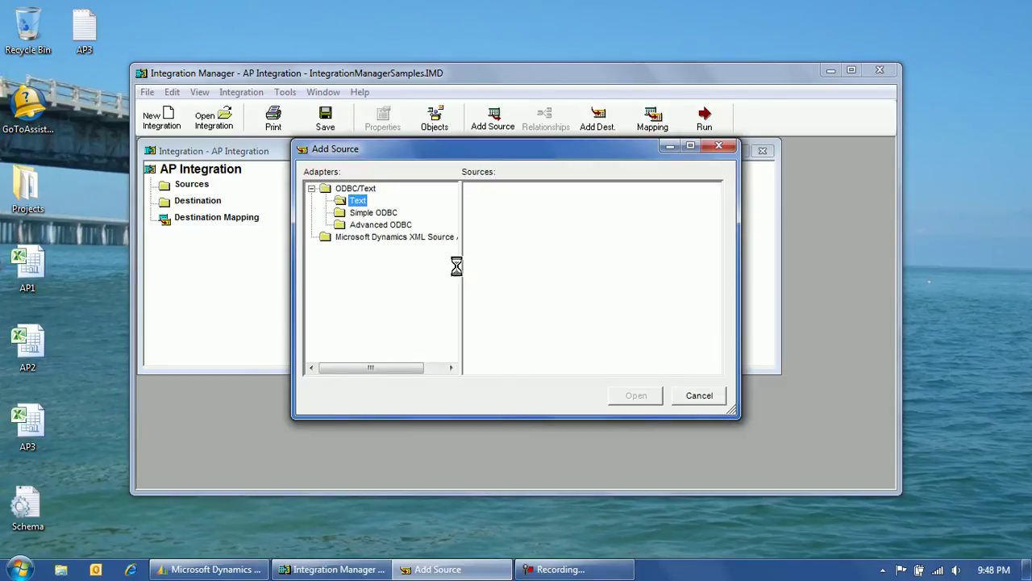
double_click(508, 189)
type("AP Header")
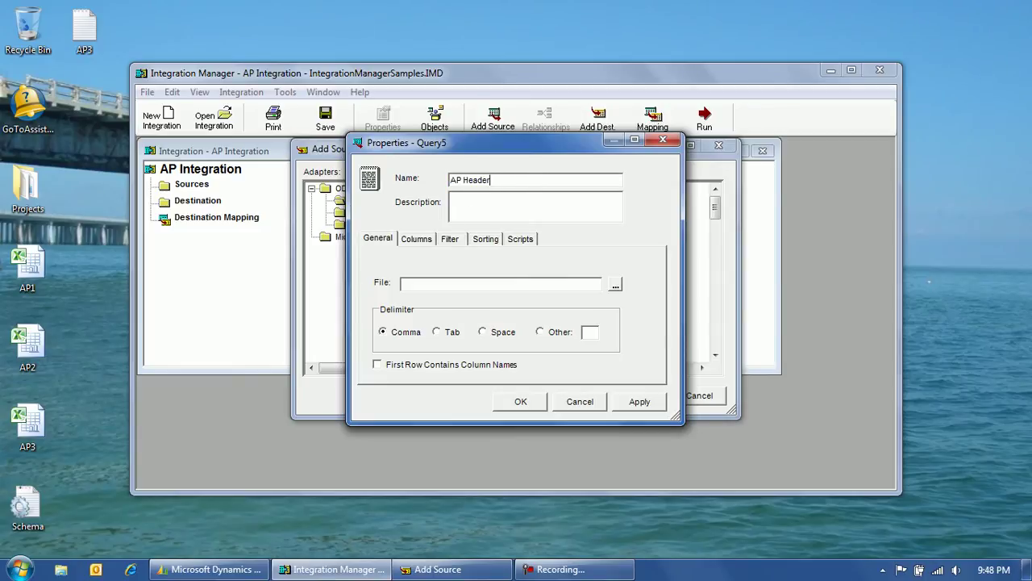
left_click(517, 213)
- Link the AP Header source to AP3.txt on the Desktop as a tab-delimited file whose first row contains column names
left_click(615, 284)
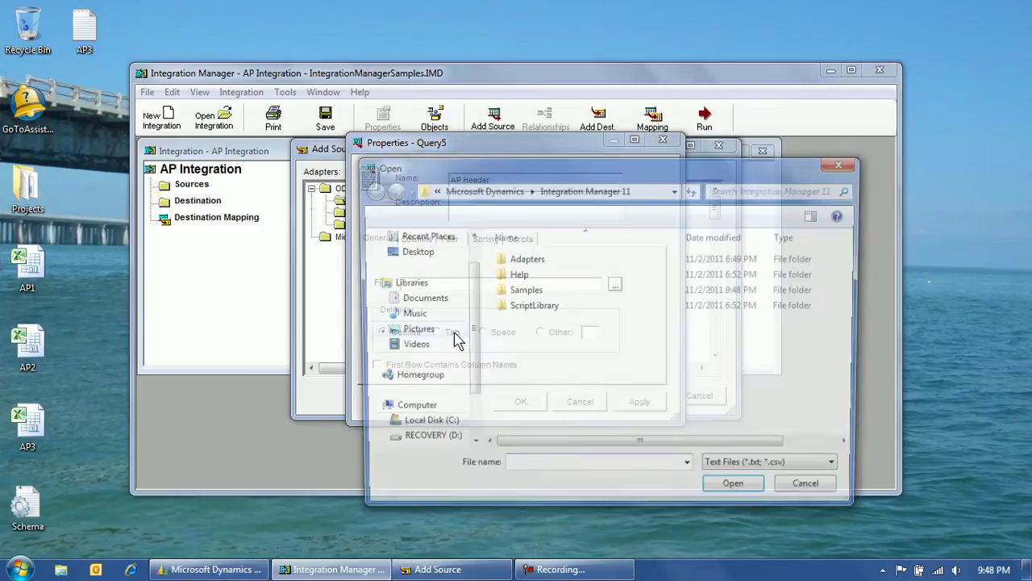
left_click(419, 252)
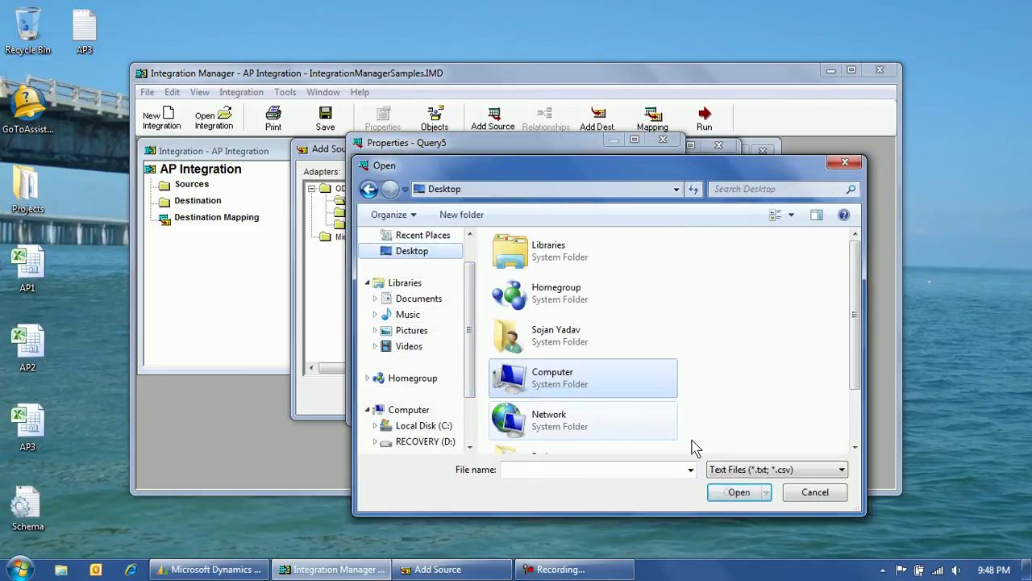
left_click(853, 428)
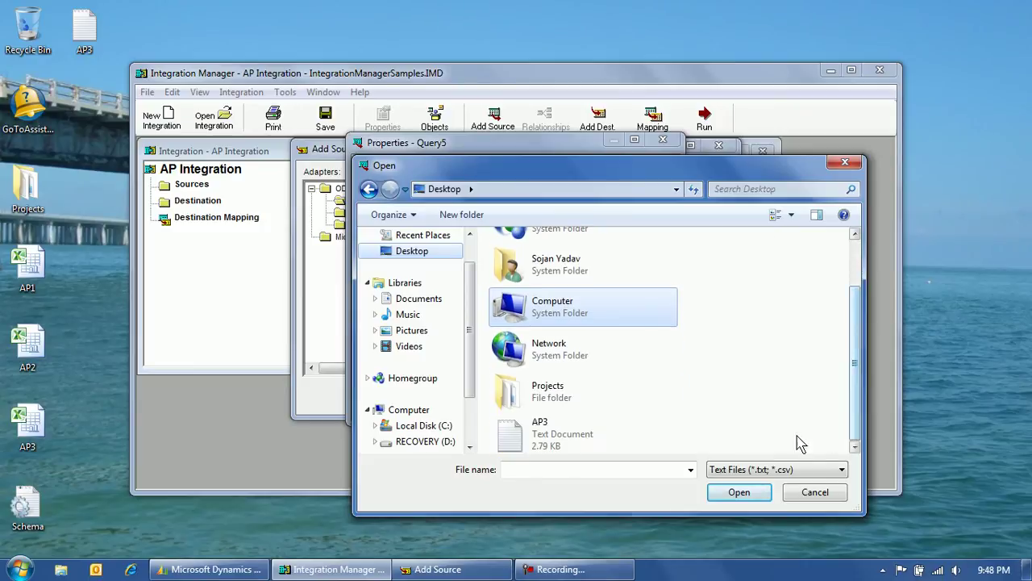
double_click(567, 428)
left_click(438, 332)
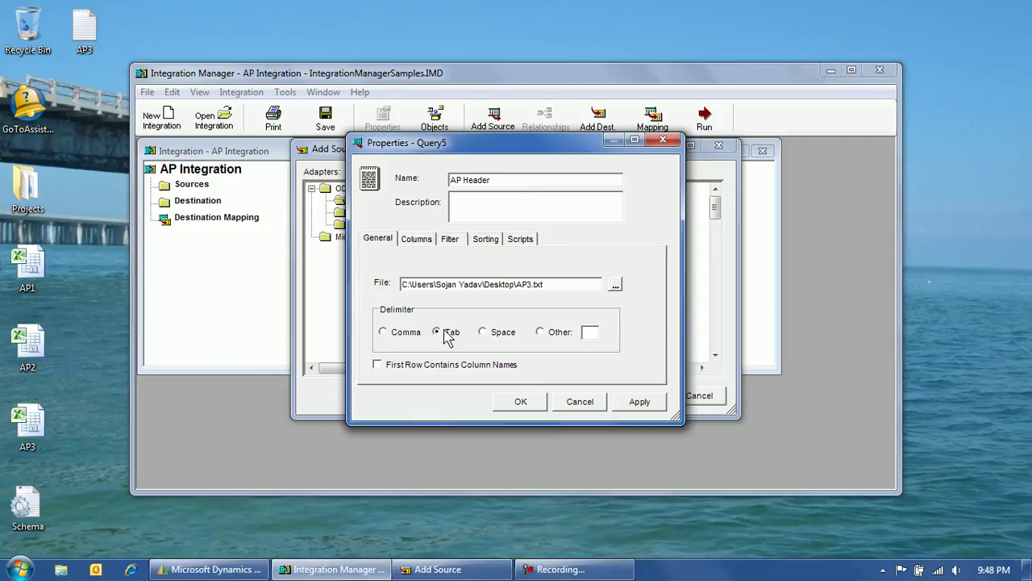
left_click(408, 364)
left_click(413, 238)
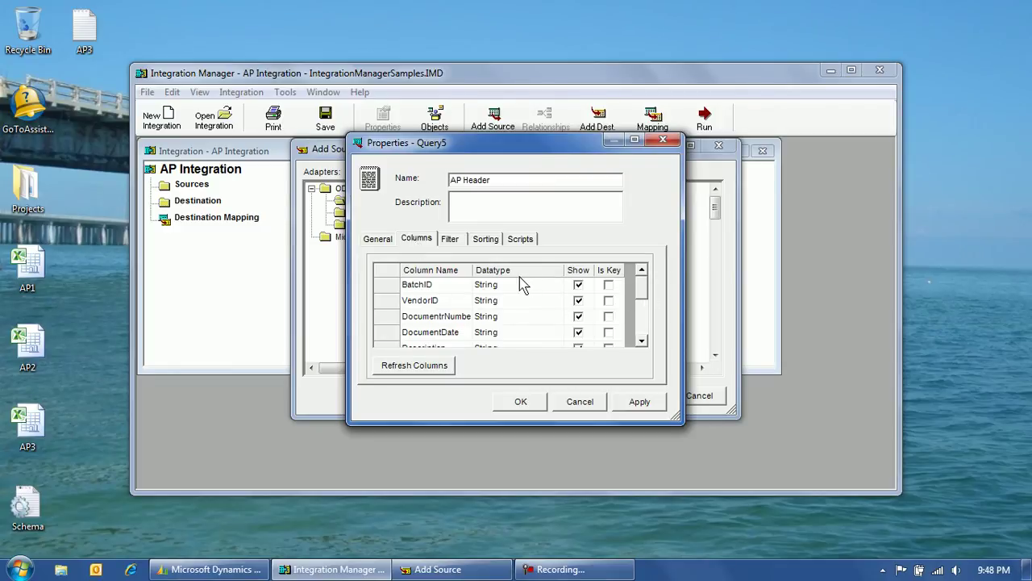
- Add a filter criterion to the AP Header source requiring BatchID <> a blank value
left_click(452, 240)
left_click(486, 241)
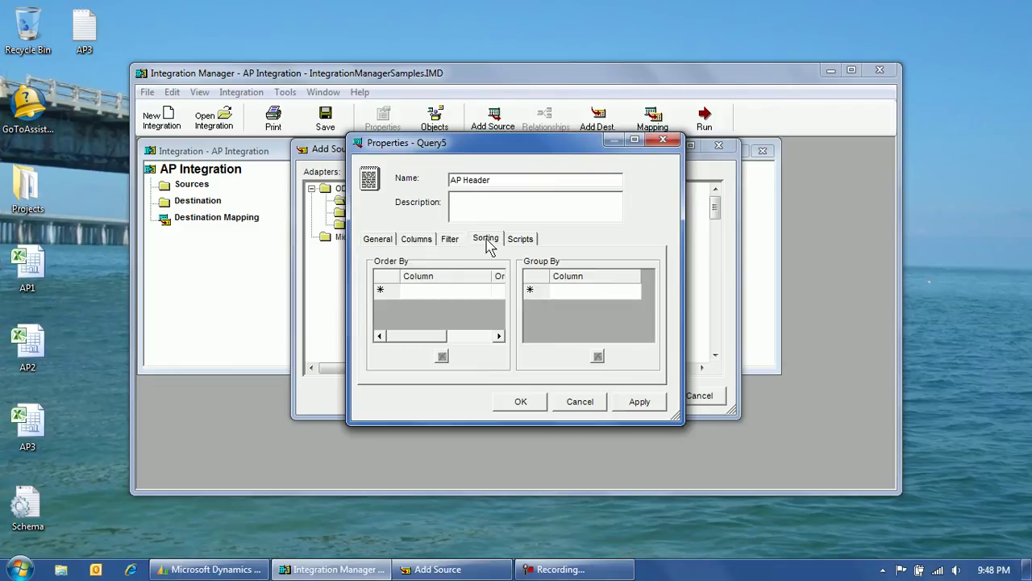
left_click(452, 239)
left_click(450, 276)
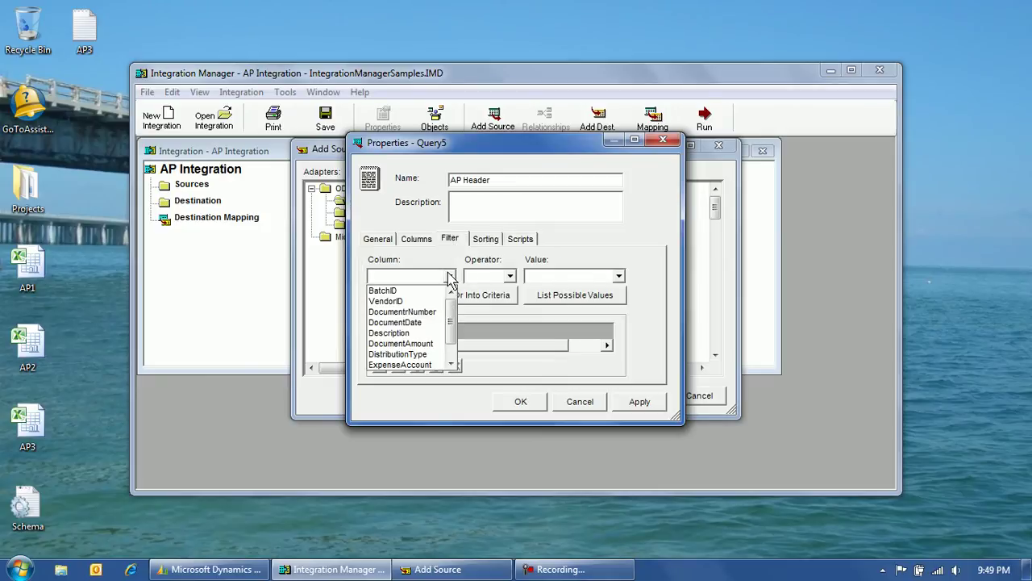
left_click(428, 292)
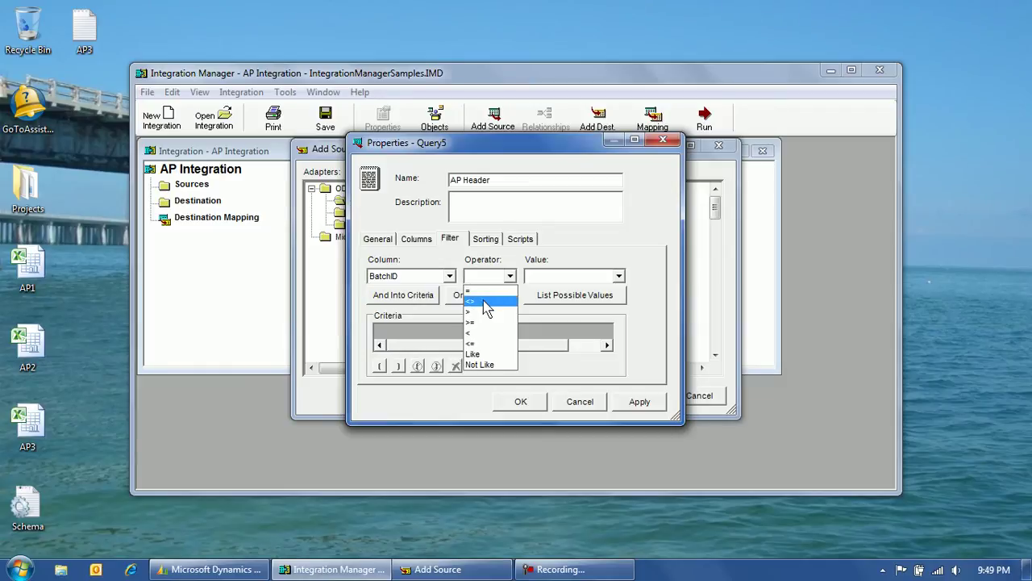
left_click(480, 297)
left_click(600, 276)
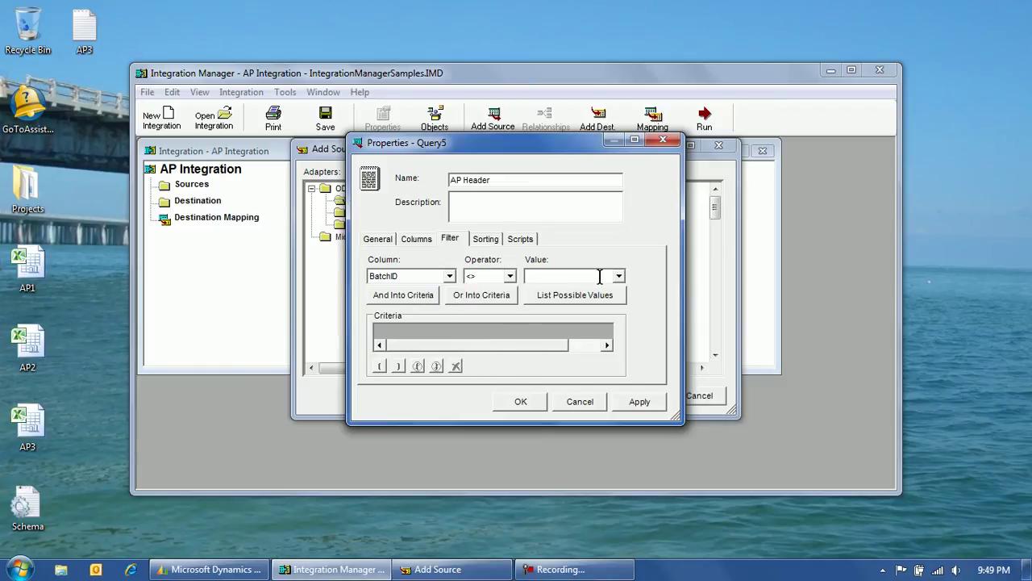
left_click(404, 298)
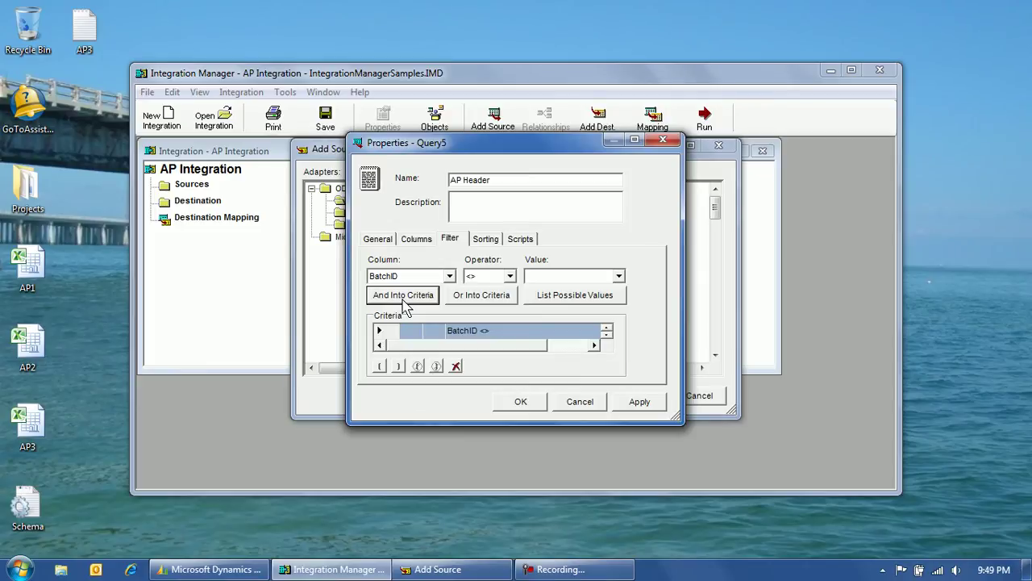
- Group the AP Header source by BatchID, VendorID and DocumentrNumber, in that order
left_click(488, 244)
left_click(630, 296)
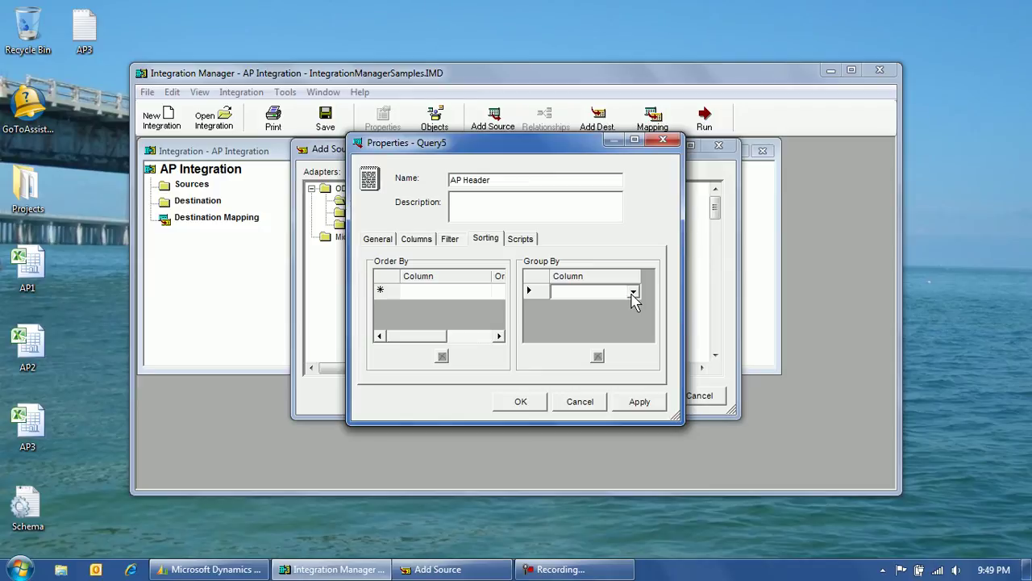
left_click(633, 292)
left_click(626, 302)
left_click(632, 310)
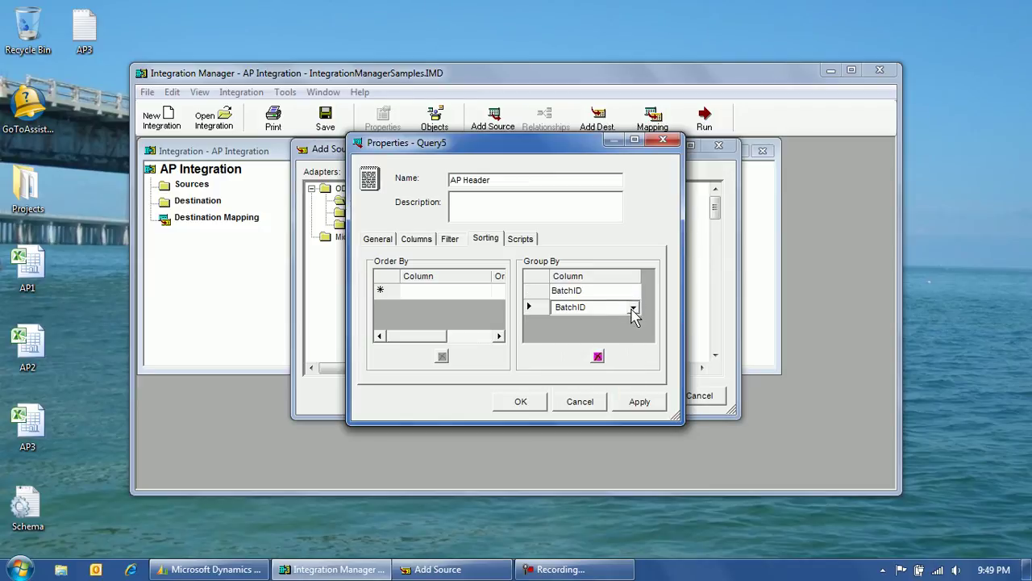
left_click(634, 310)
left_click(620, 332)
left_click(636, 328)
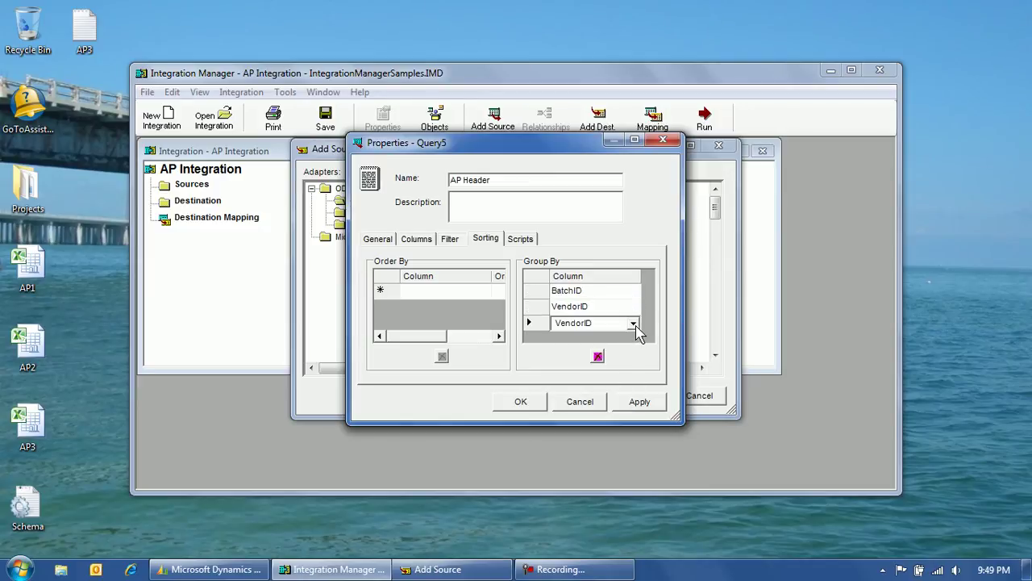
left_click(634, 324)
left_click(612, 352)
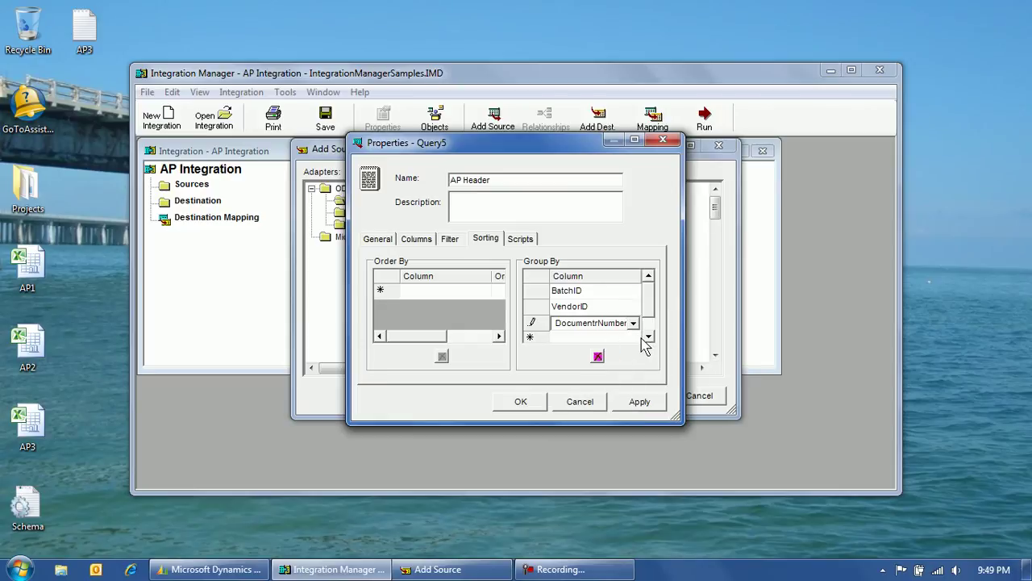
- Extend the AP Header source's grouping with DocumentDate, Description and DocumentAmount, and save the source to the integration
left_click(643, 338)
left_click(633, 323)
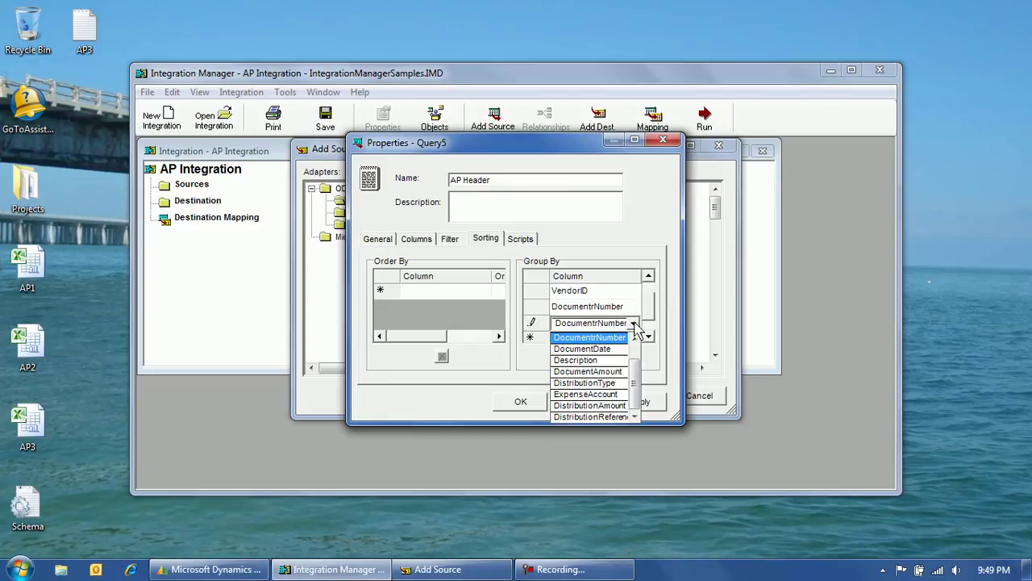
left_click(606, 350)
left_click(643, 338)
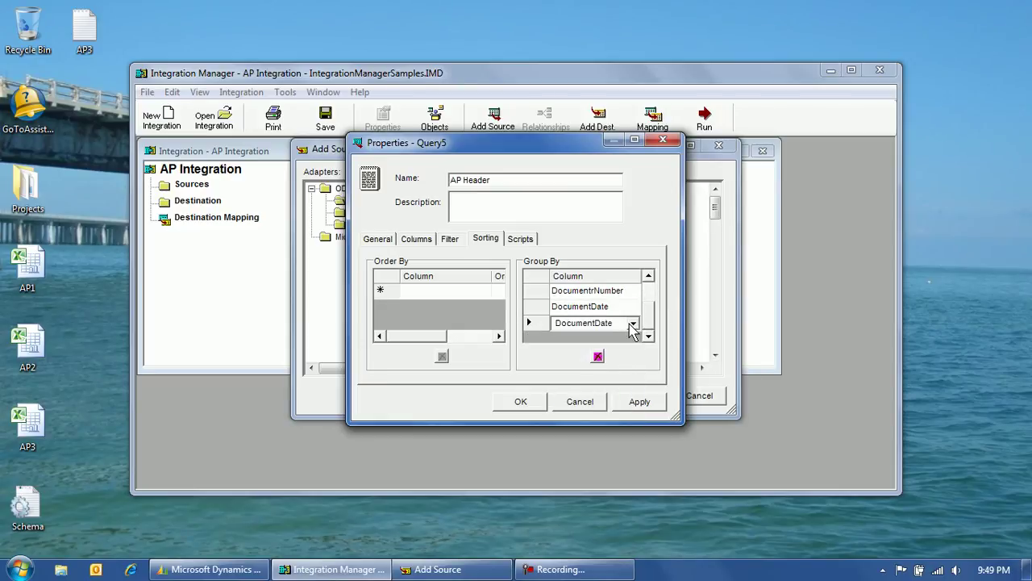
left_click(633, 323)
left_click(604, 362)
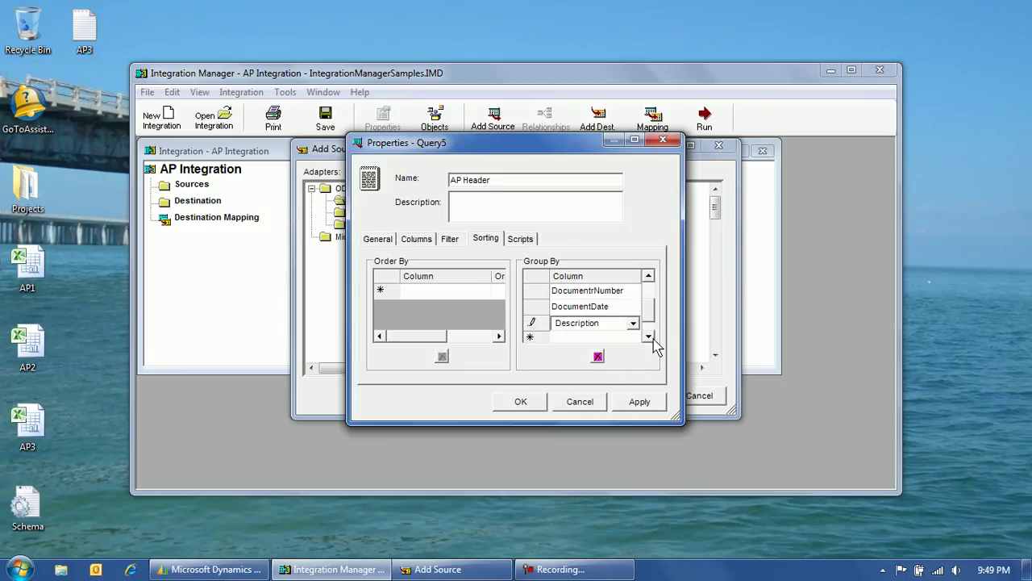
left_click(649, 338)
left_click(633, 323)
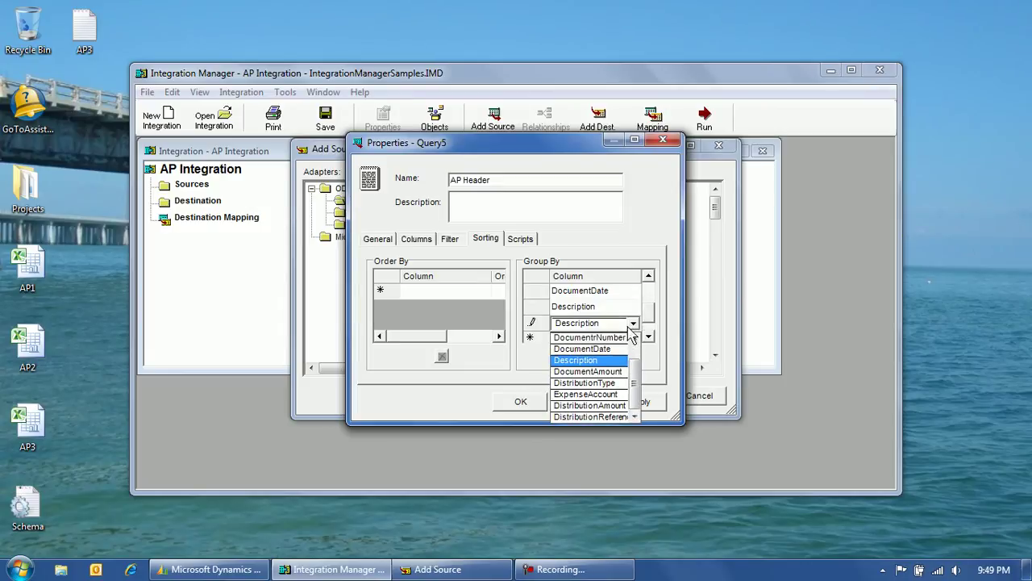
left_click(605, 373)
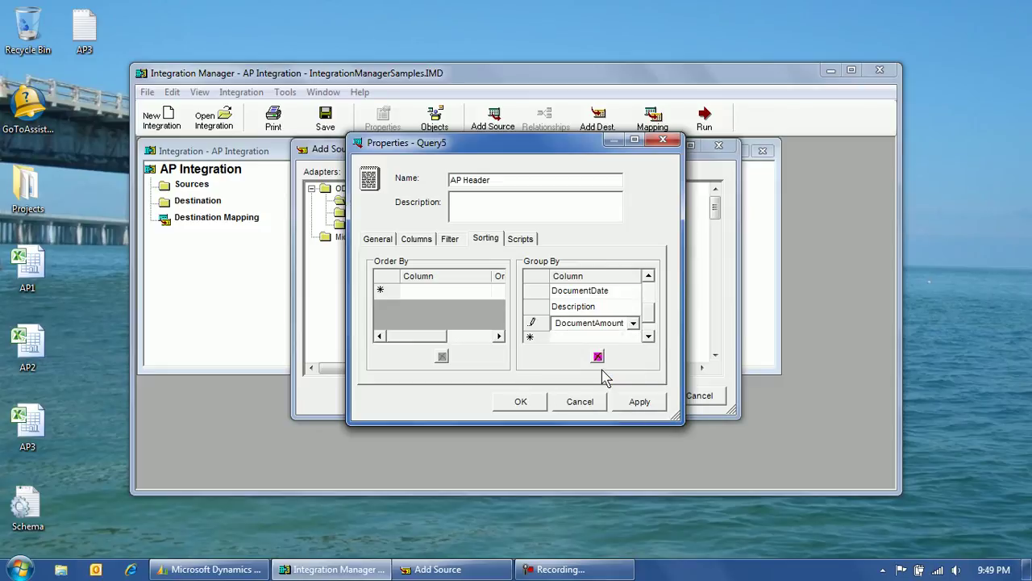
left_click(528, 407)
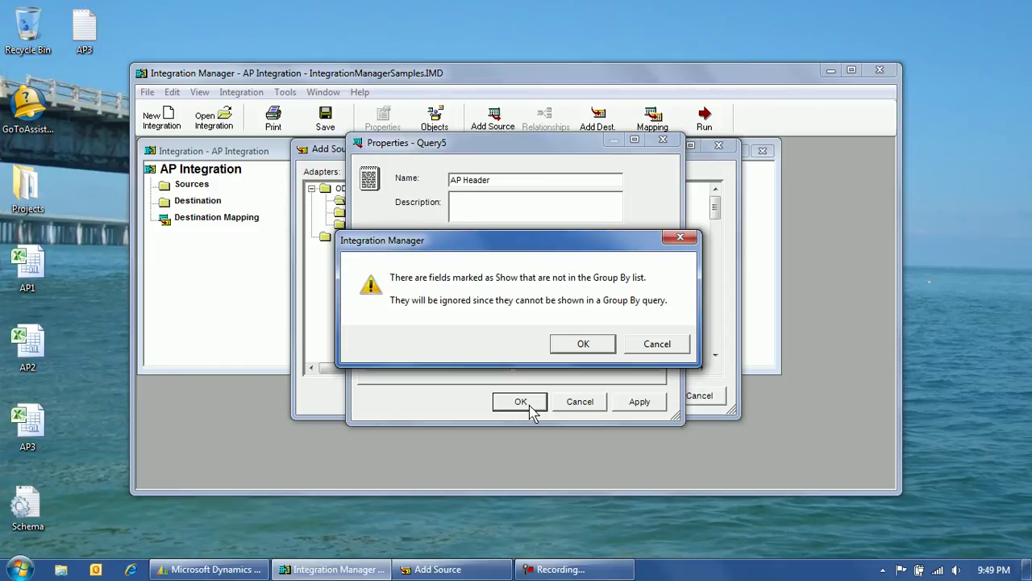
left_click(583, 344)
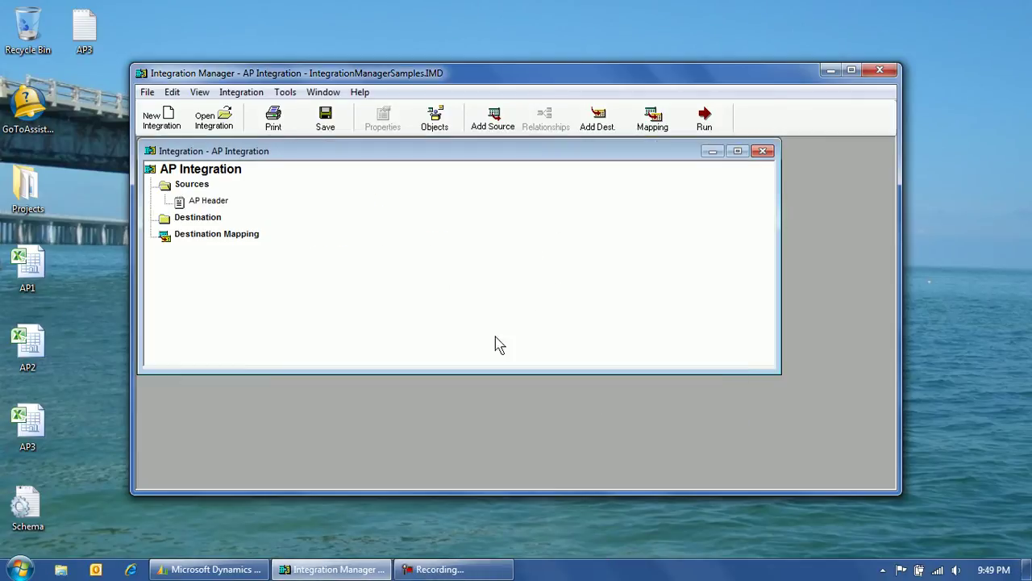
- Preview the AP Header source's grouped records and close the preview
right_click(222, 209)
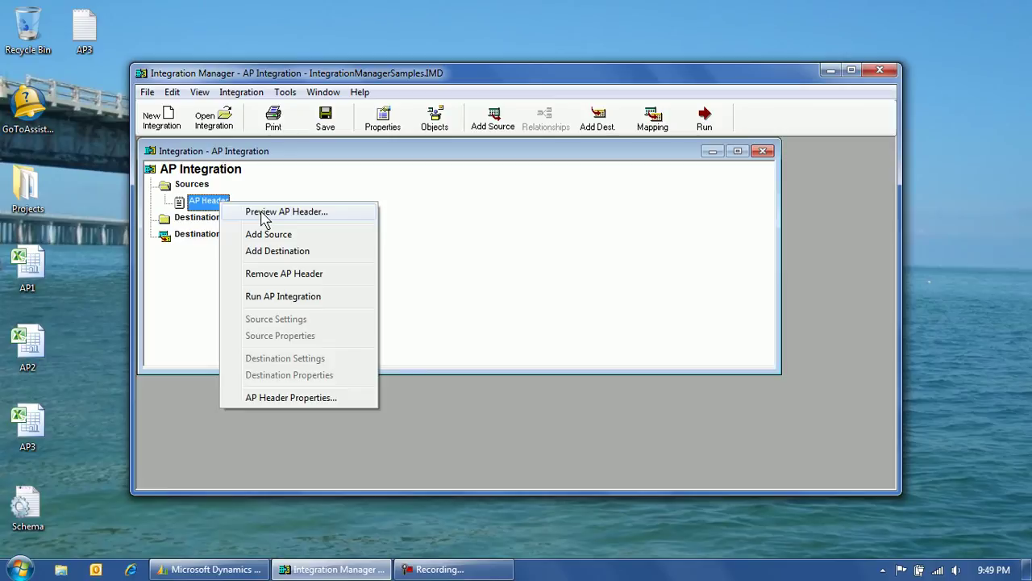
left_click(261, 215)
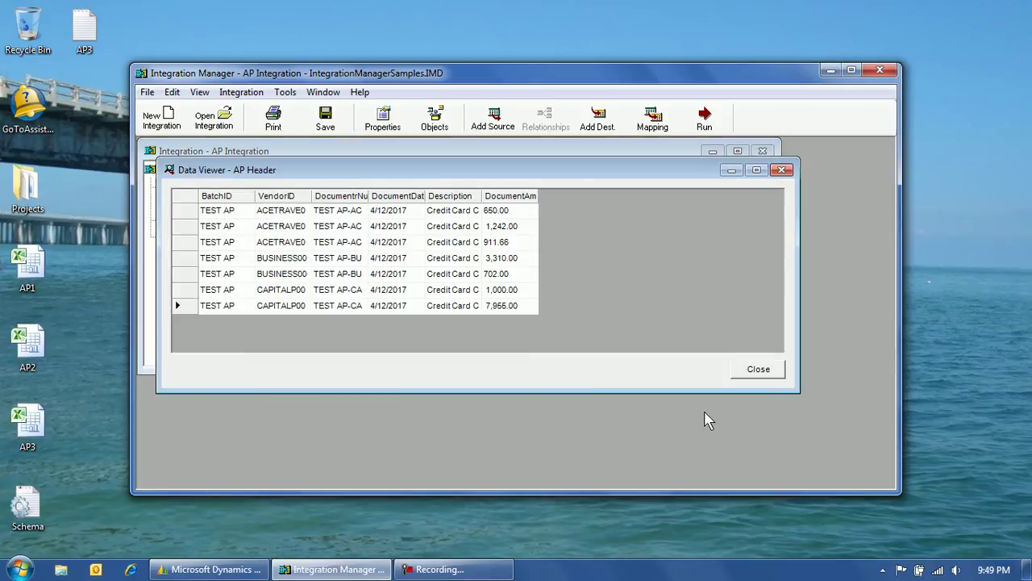
left_click(769, 379)
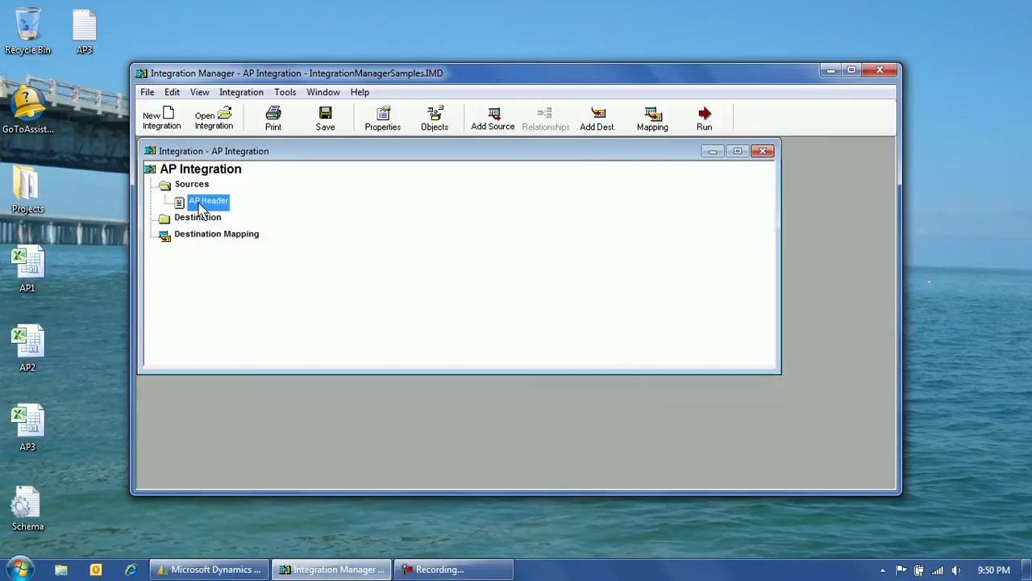
- Add a second Text source under the ODBC/Text adapter to the integration and name it AP Detail
right_click(202, 209)
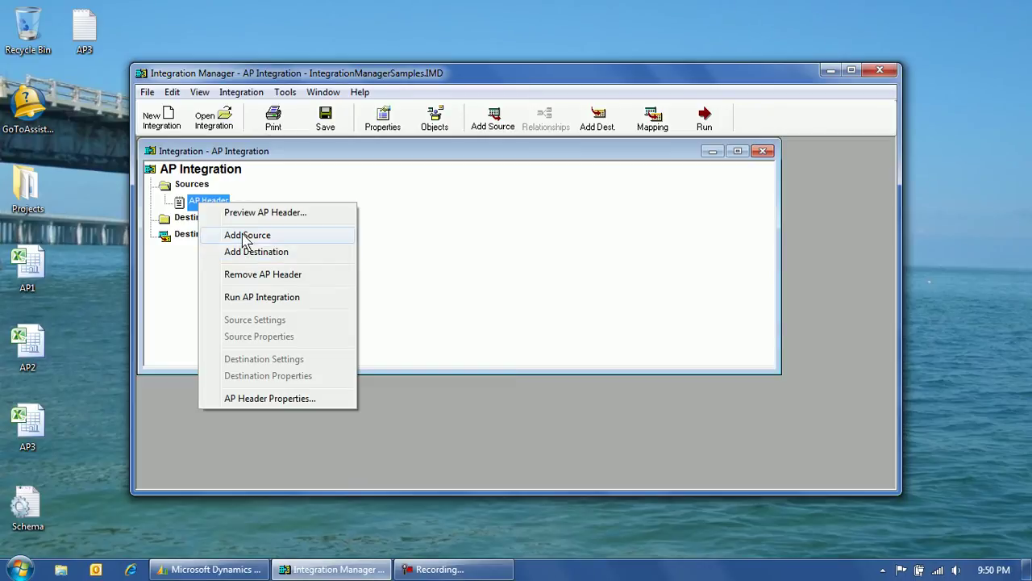
left_click(246, 235)
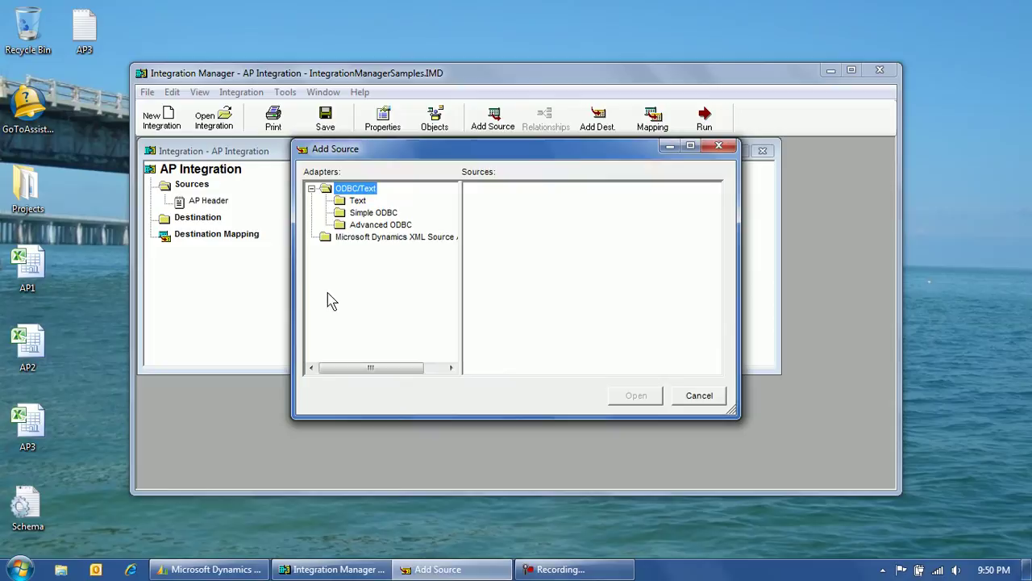
left_click(357, 200)
double_click(511, 193)
type("AP Detail")
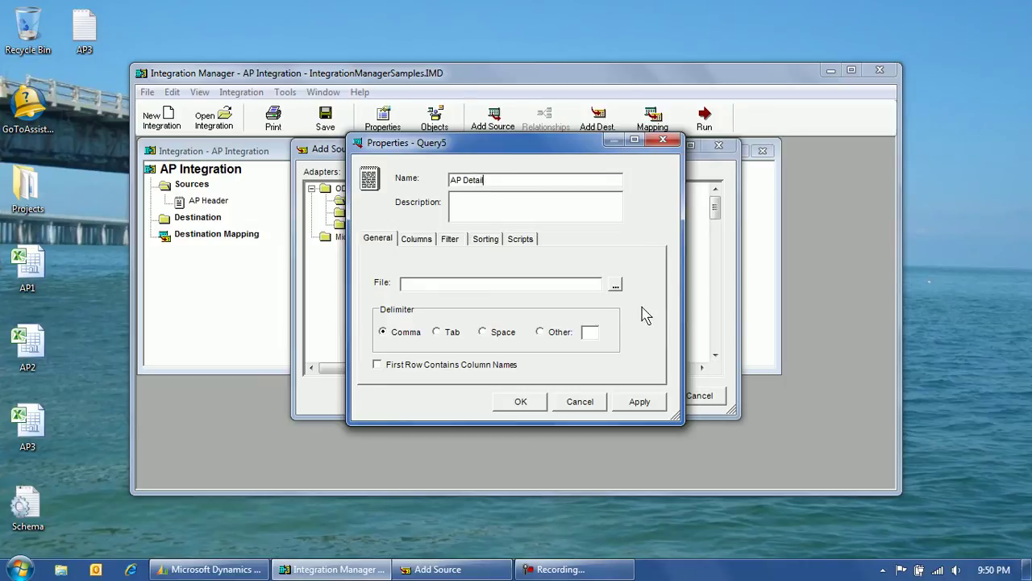
- Link the AP Detail source to AP3.txt as a tab-delimited file whose first row contains column names, and check its columns
left_click(616, 285)
double_click(517, 274)
left_click(444, 334)
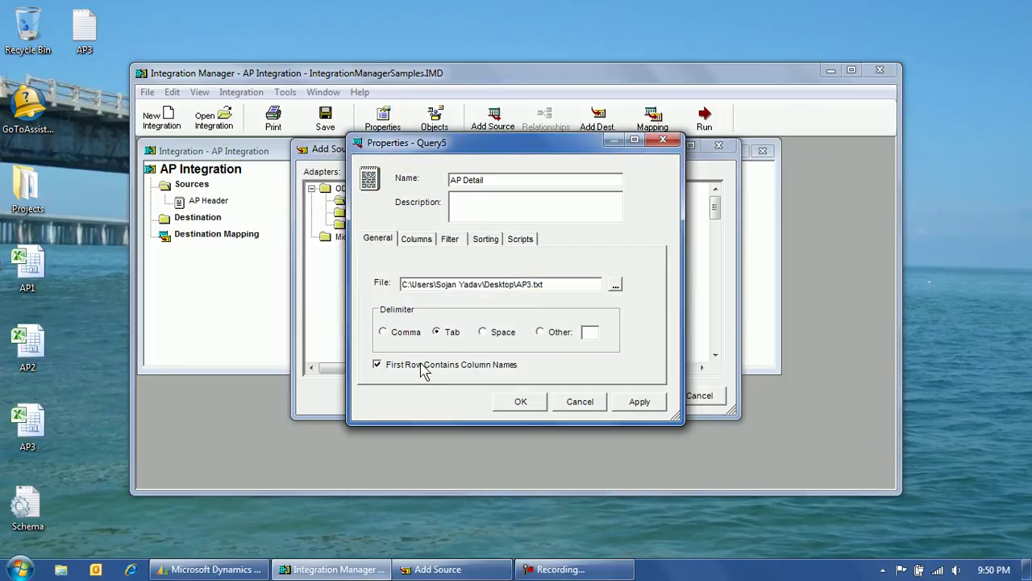
left_click(416, 239)
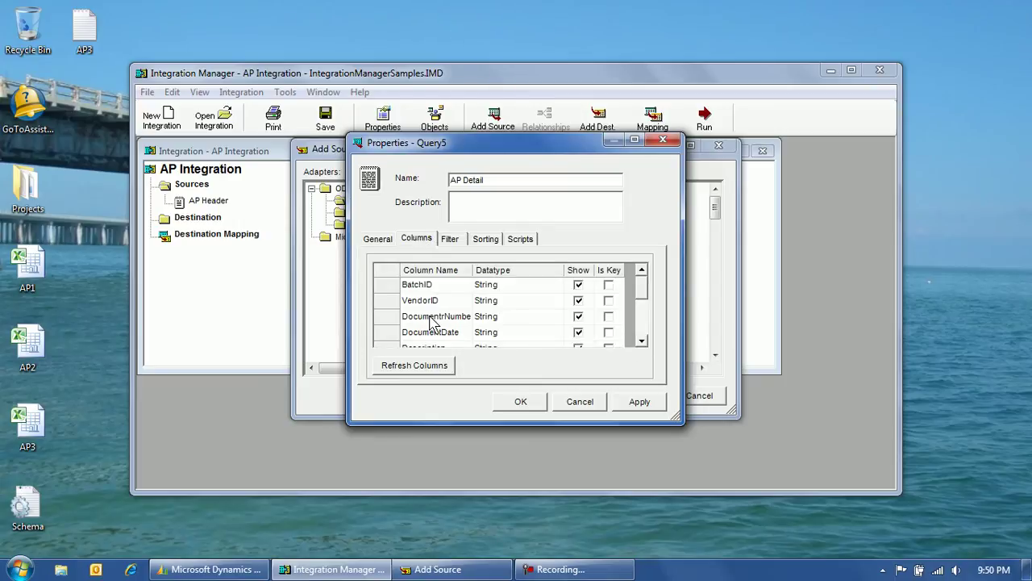
- Add a filter criterion to the AP Detail source requiring BatchID <> a blank value, and save the source
left_click(449, 239)
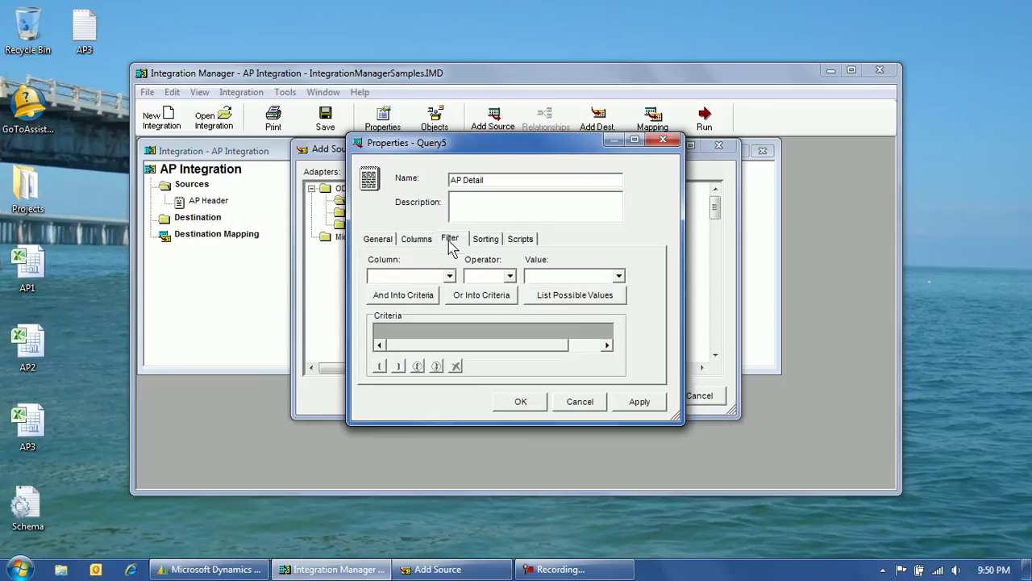
left_click(449, 276)
left_click(407, 288)
left_click(510, 276)
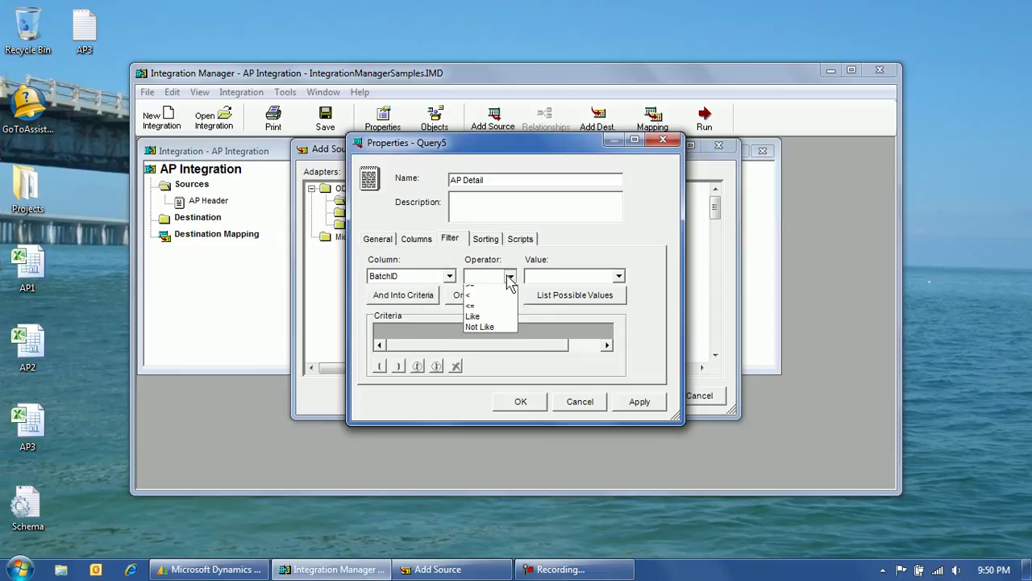
left_click(476, 300)
left_click(555, 276)
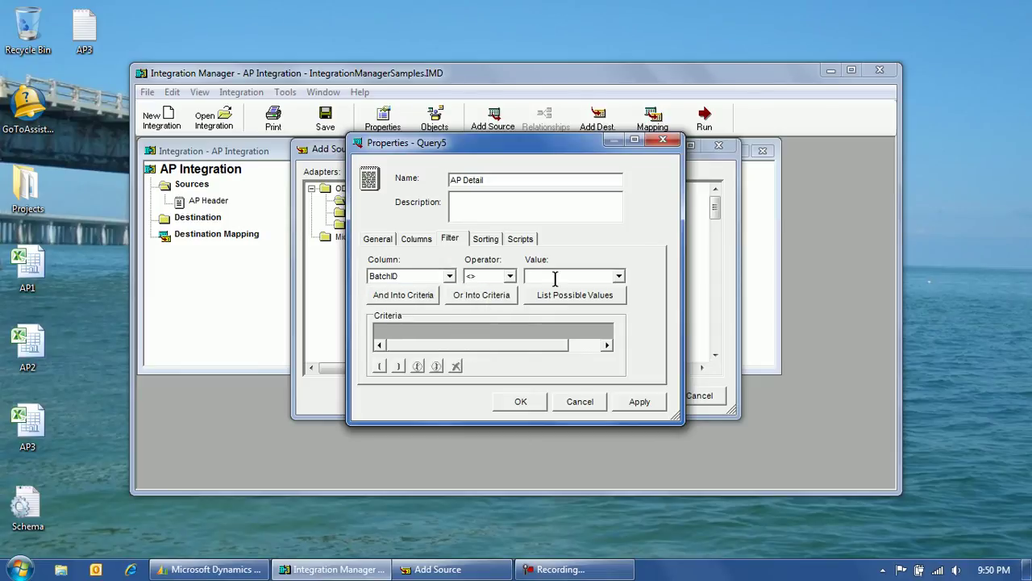
left_click(421, 297)
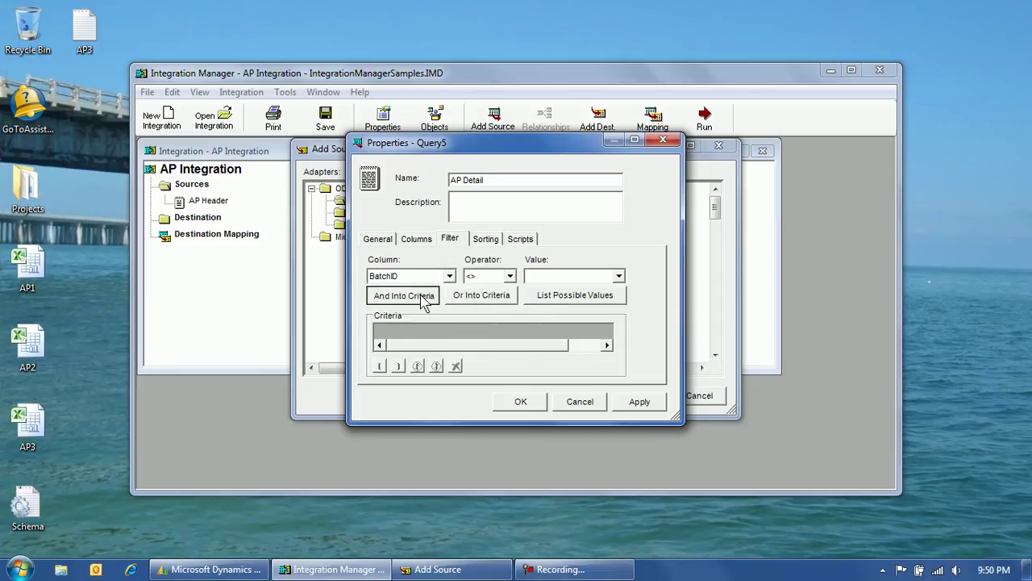
left_click(542, 408)
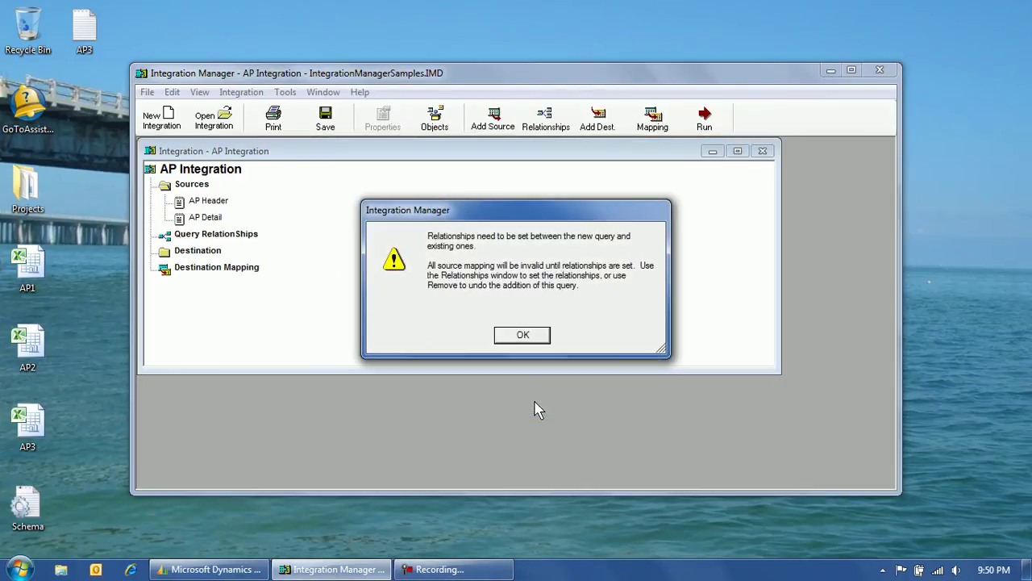
left_click(535, 342)
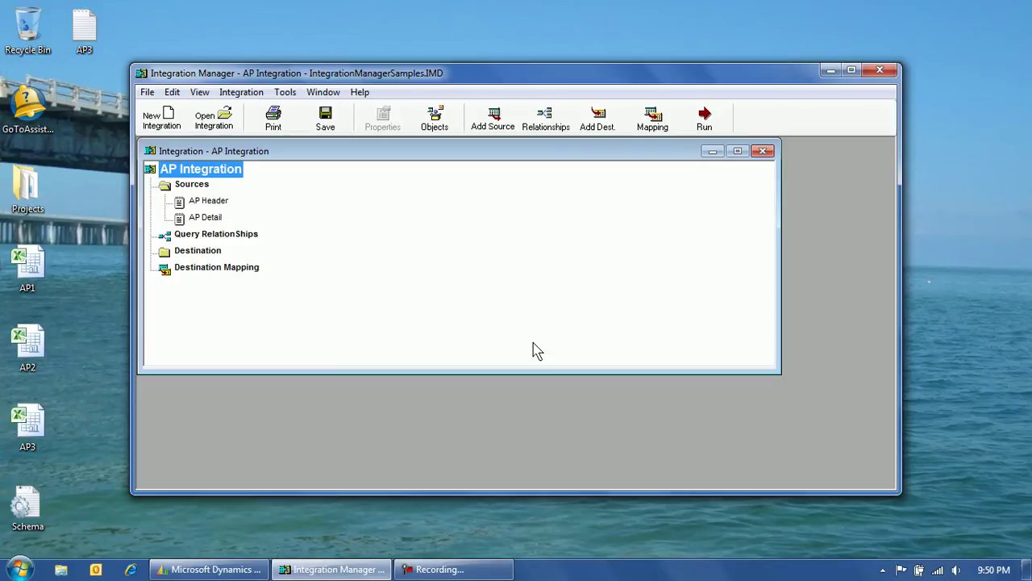
- Relate AP Header to AP Detail by DocumentrNumber in the query relationships, enlarging and spacing out the two source boxes
double_click(238, 234)
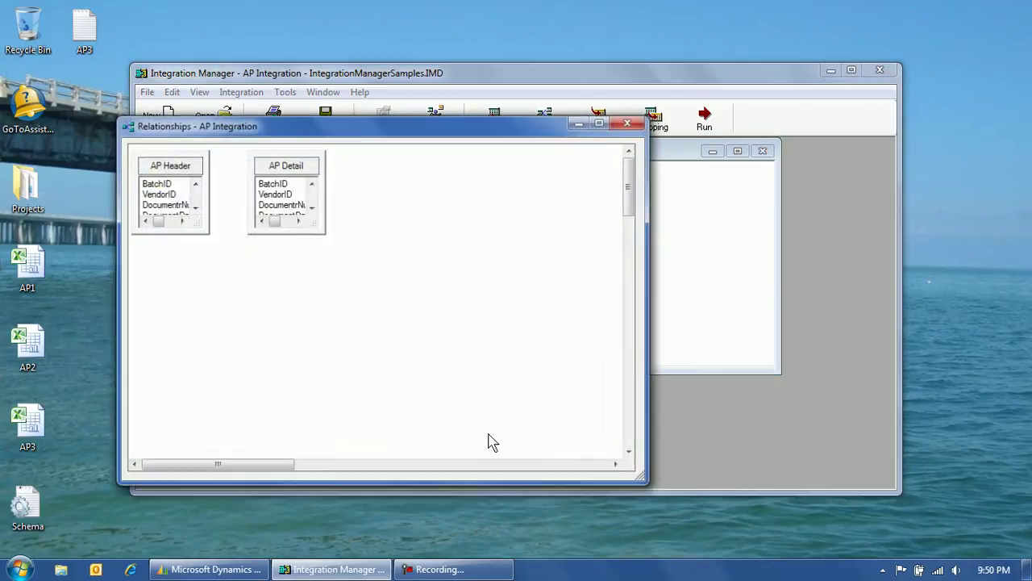
left_click_drag(325, 231, 379, 363)
left_click_drag(204, 228, 226, 377)
left_click_drag(187, 205, 292, 207)
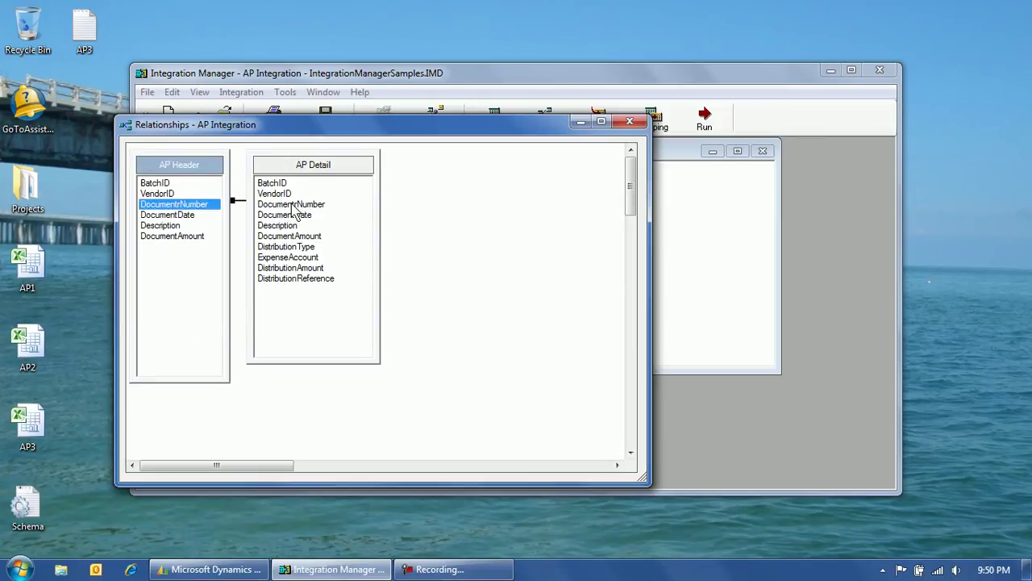
left_click_drag(319, 165, 433, 165)
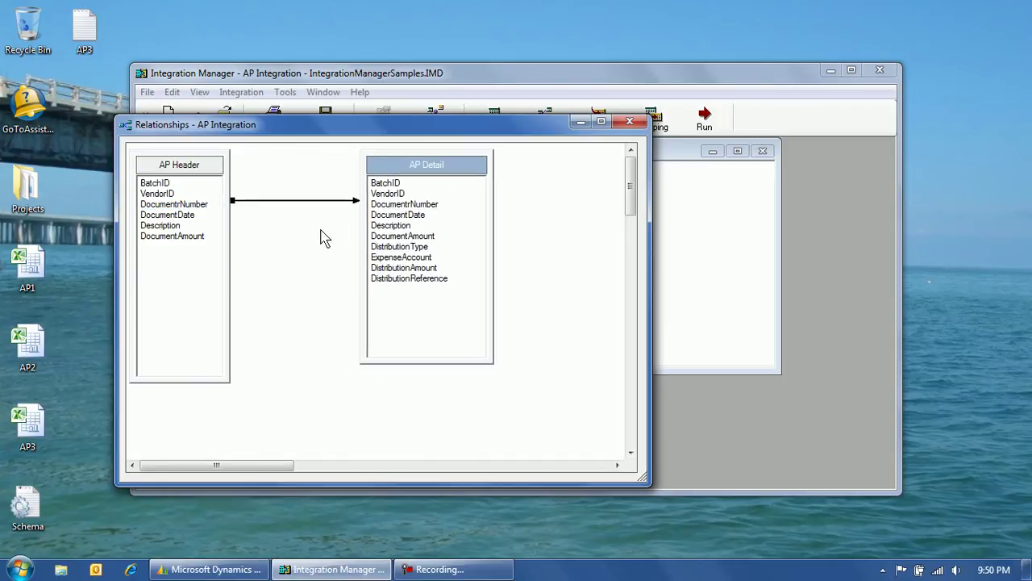
left_click_drag(182, 205, 391, 211)
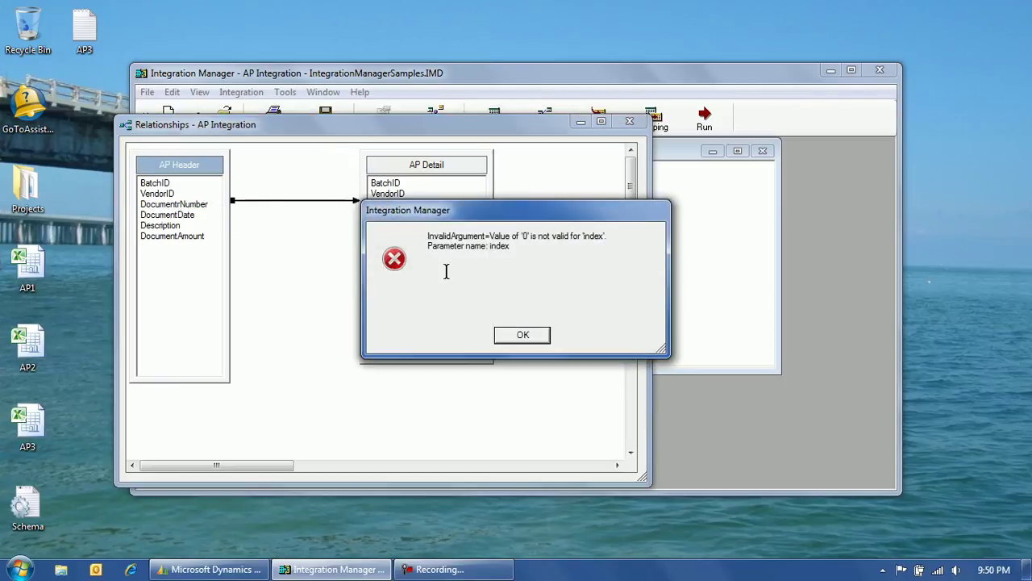
left_click(523, 336)
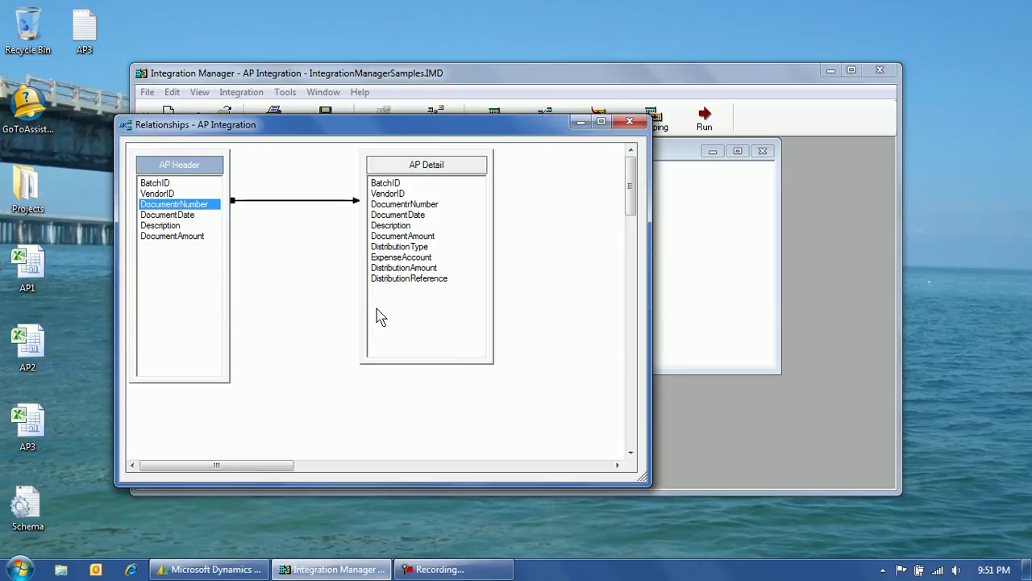
left_click(629, 122)
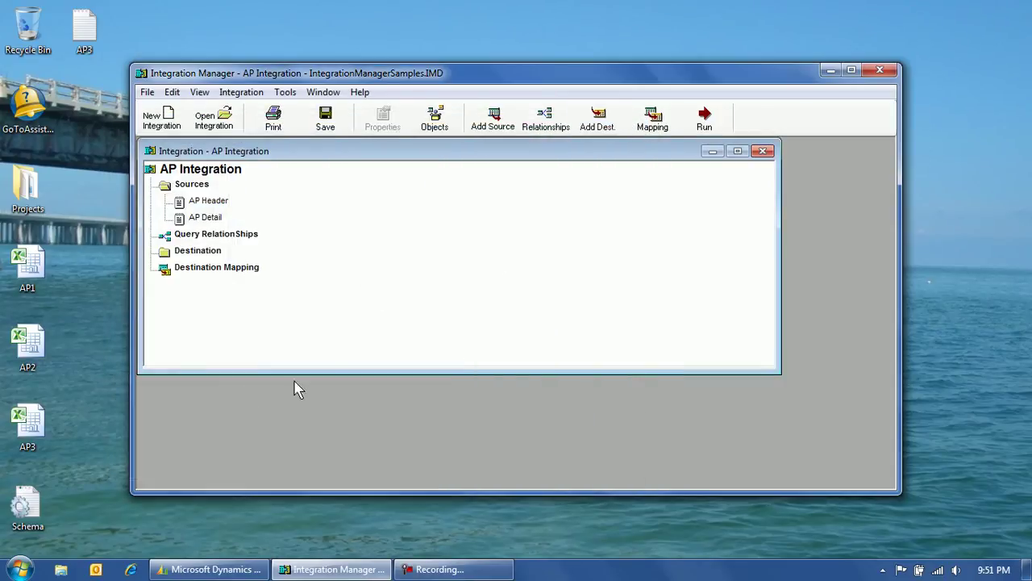
- Add the Payables Transaction destination from Microsoft Dynamics GP Payables Management to the integration
right_click(196, 271)
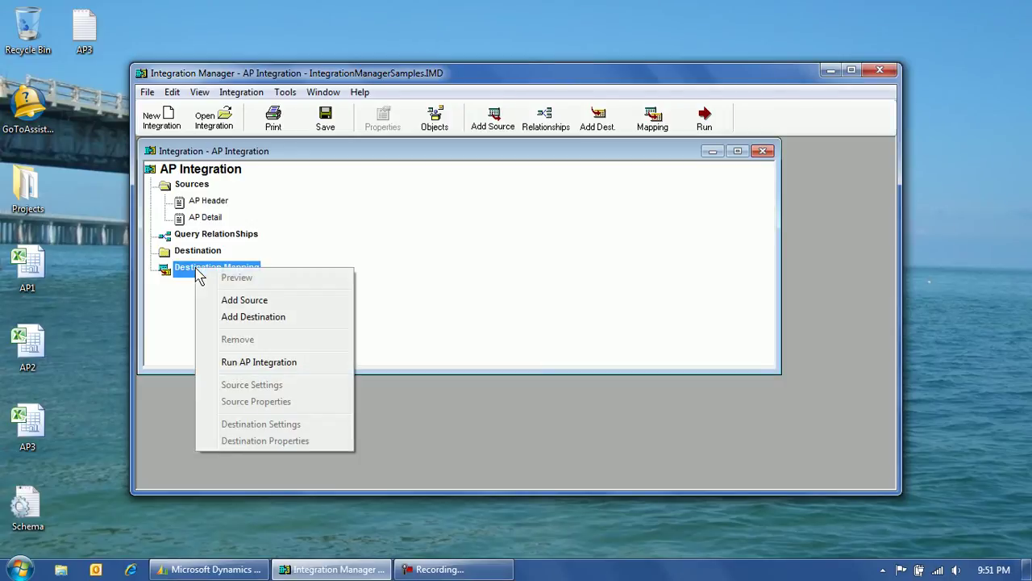
left_click(226, 316)
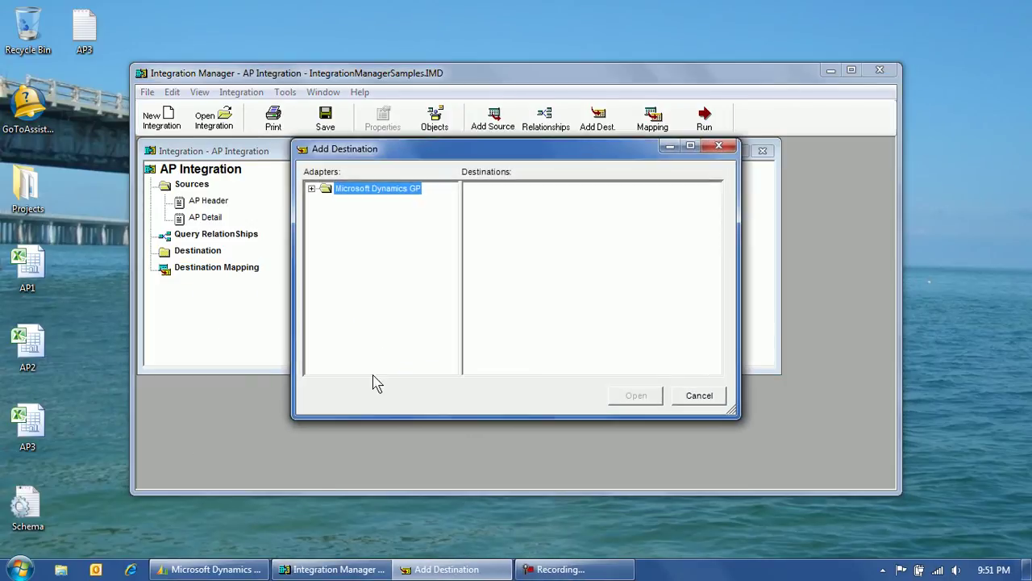
left_click(313, 189)
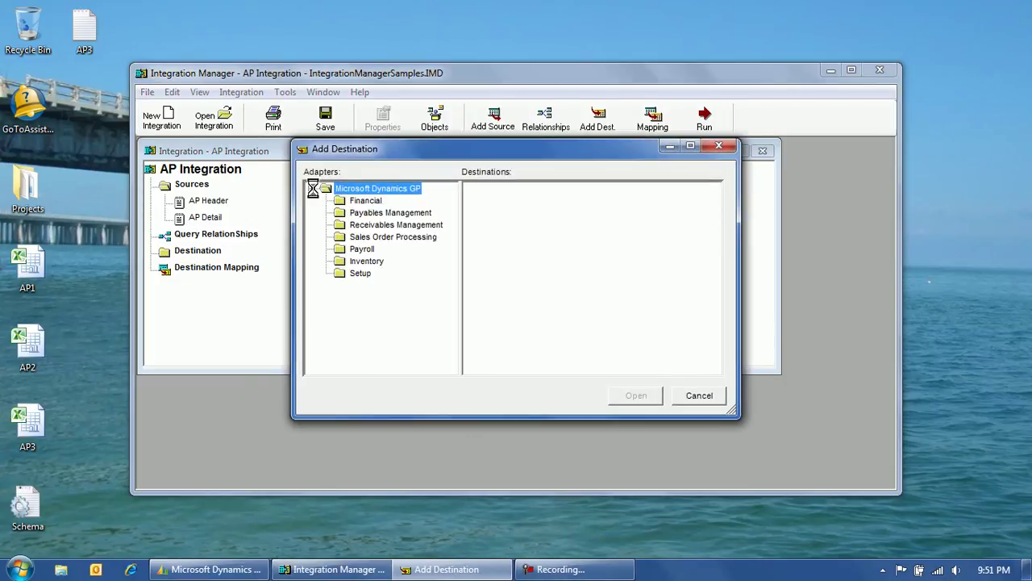
left_click(379, 215)
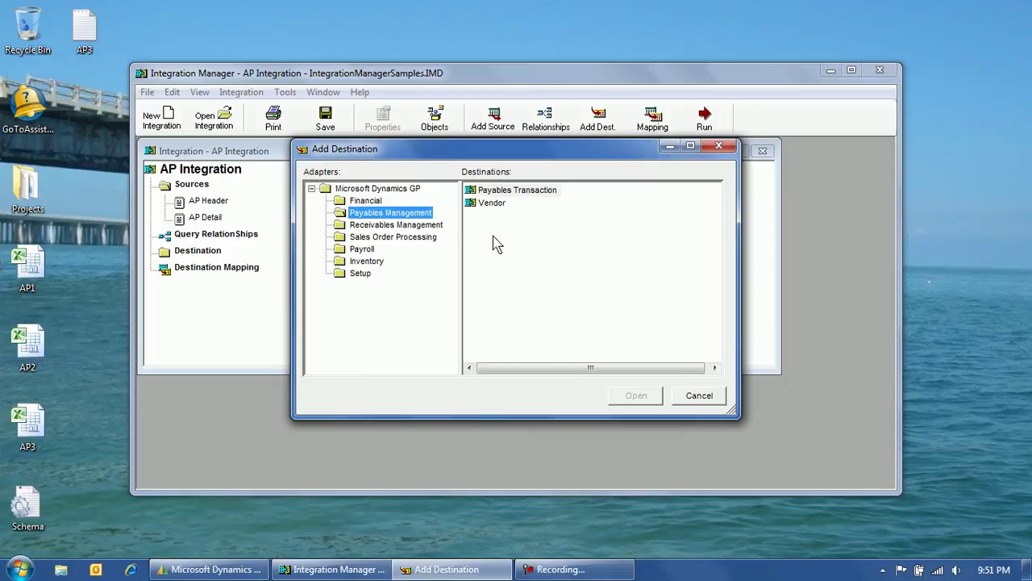
left_click(529, 195)
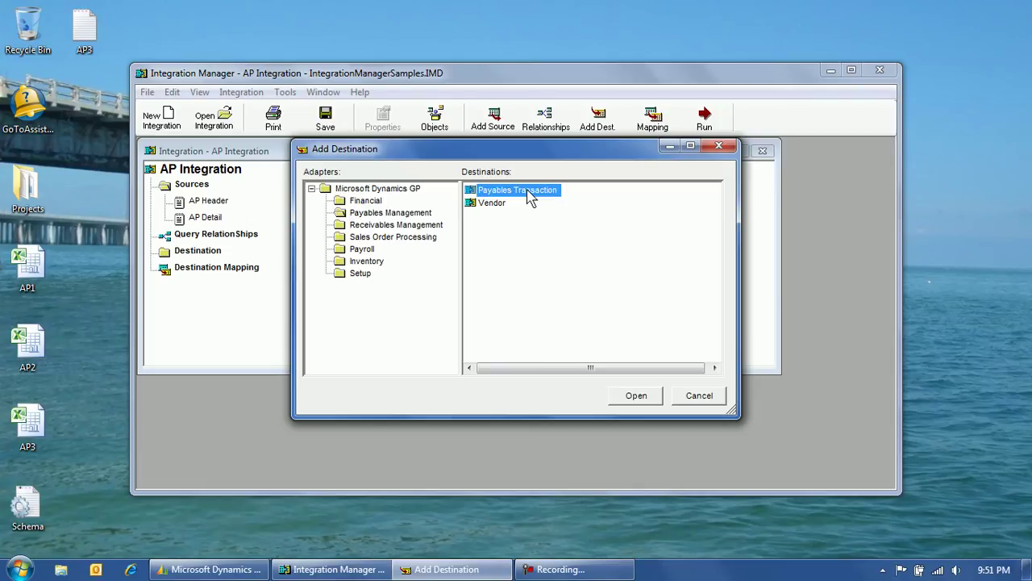
left_click(641, 399)
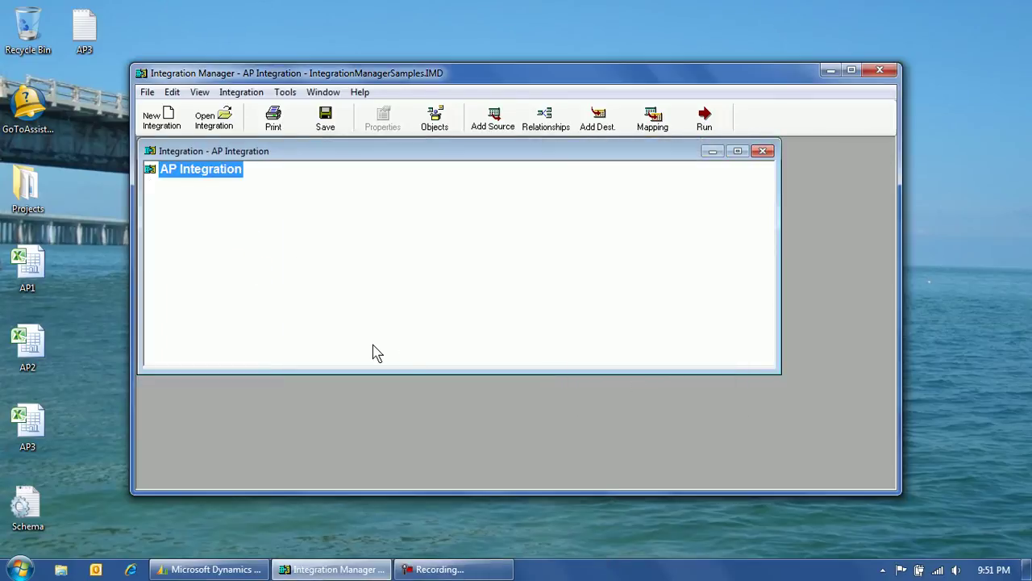
- Open the destination mapping, maximize the program window, and enlarge and reposition the mapping window to show more fields
double_click(211, 285)
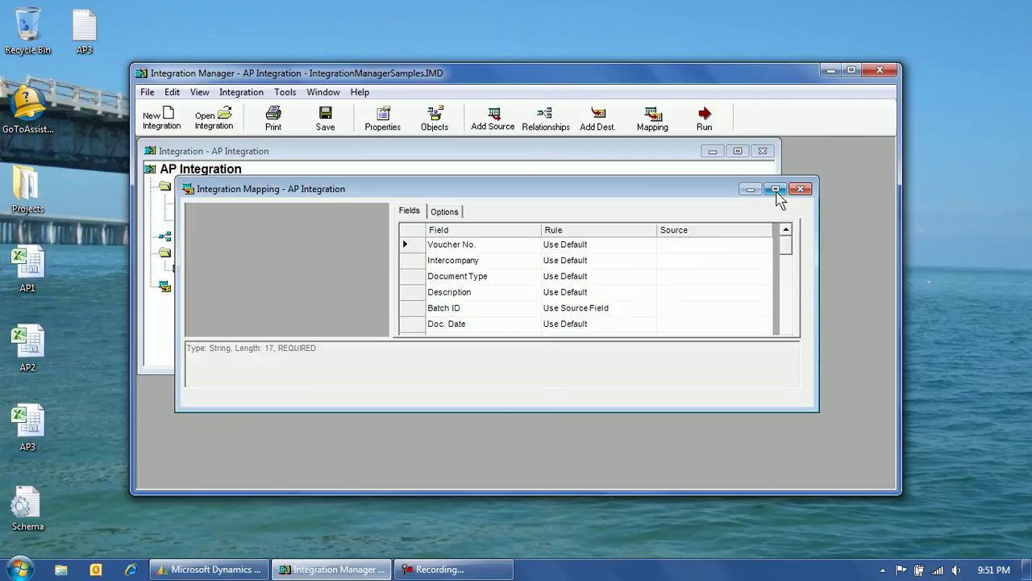
left_click(852, 72)
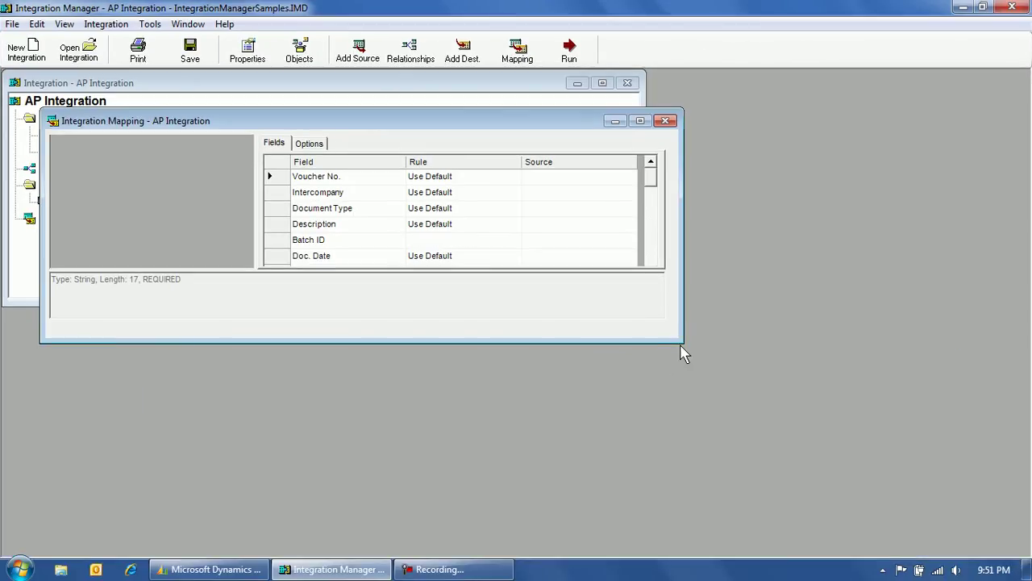
left_click_drag(680, 344, 733, 503)
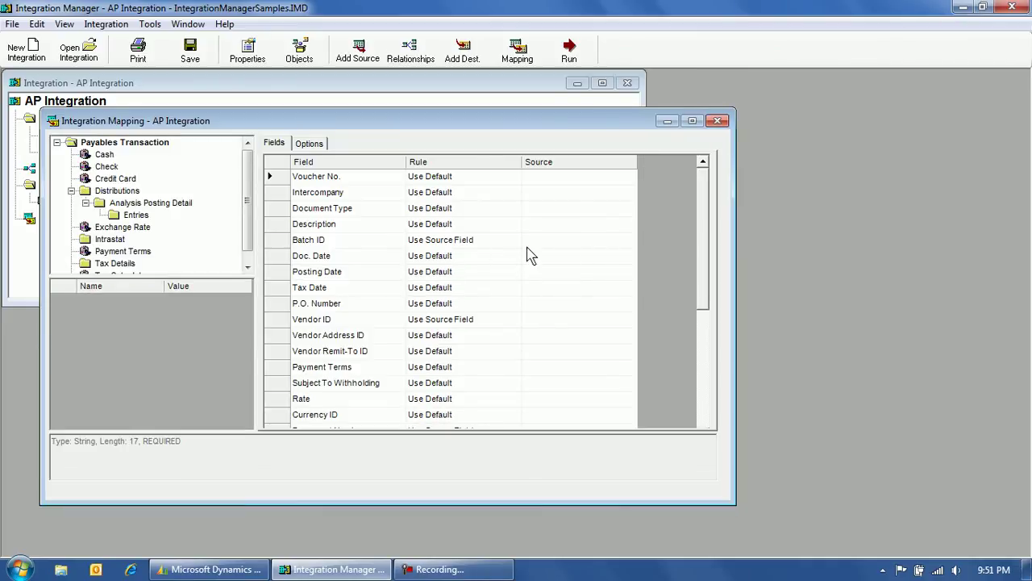
left_click_drag(620, 133, 716, 144)
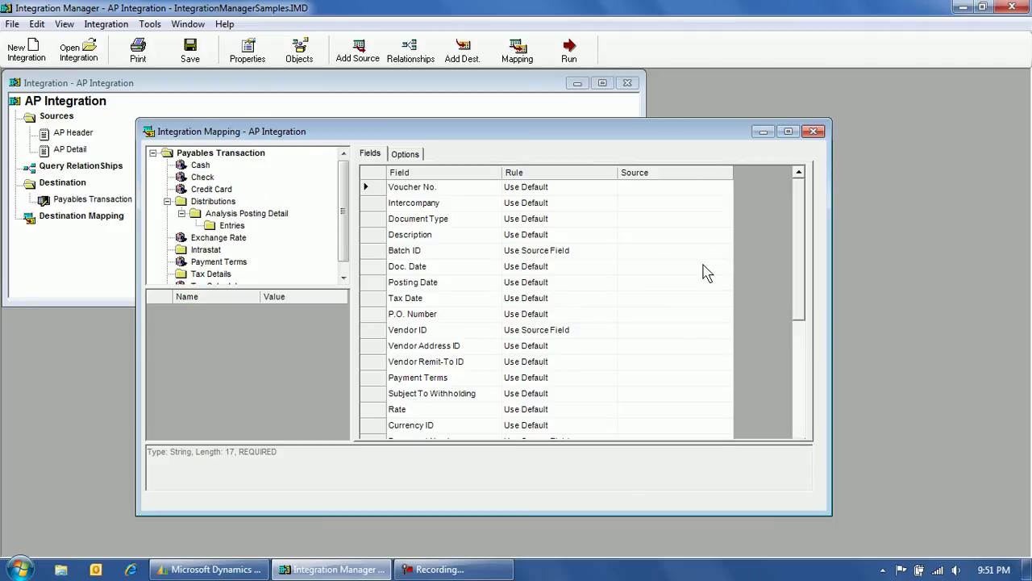
- Map the Payables Transaction's Batch ID, Description and Vendor ID to the AP Header source fields BatchID, Description and VendorID
left_click(722, 255)
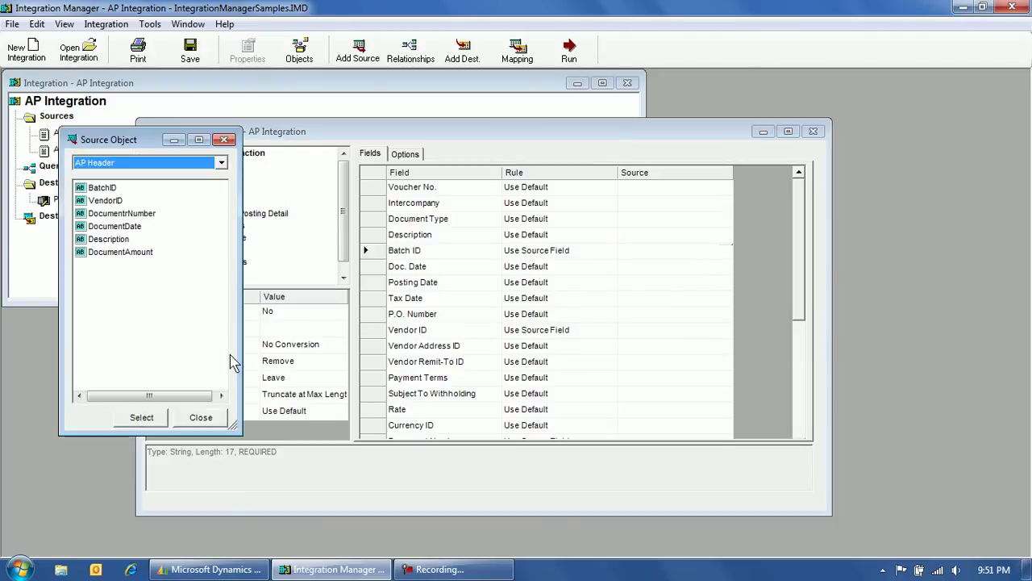
double_click(103, 188)
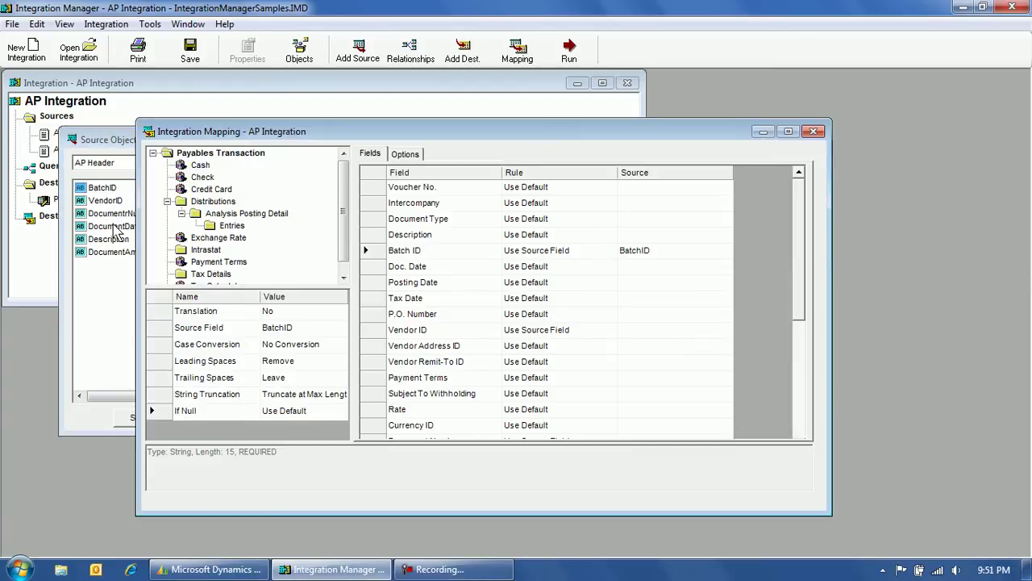
left_click_drag(109, 240, 637, 272)
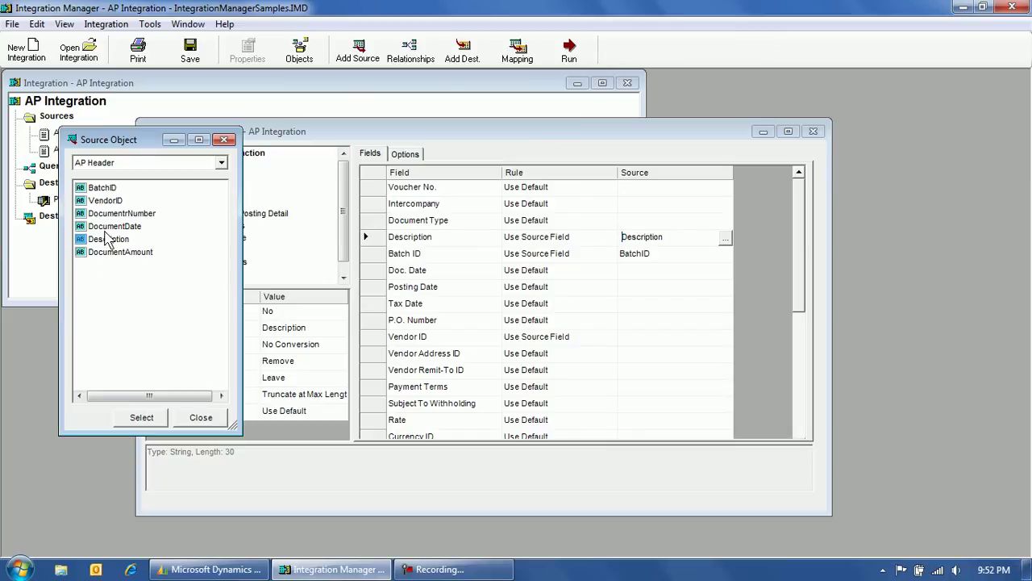
left_click_drag(111, 201, 570, 356)
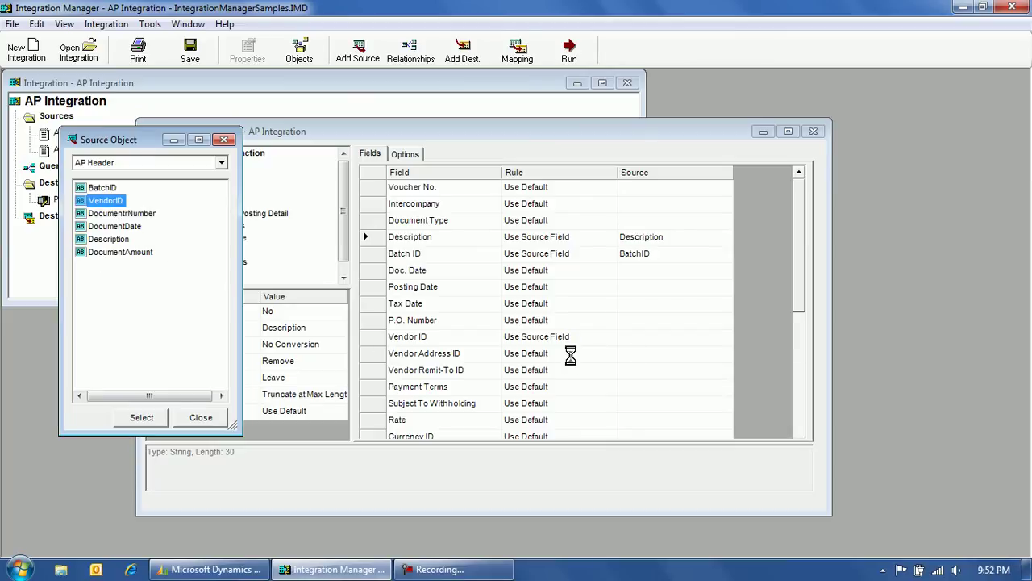
left_click(640, 339)
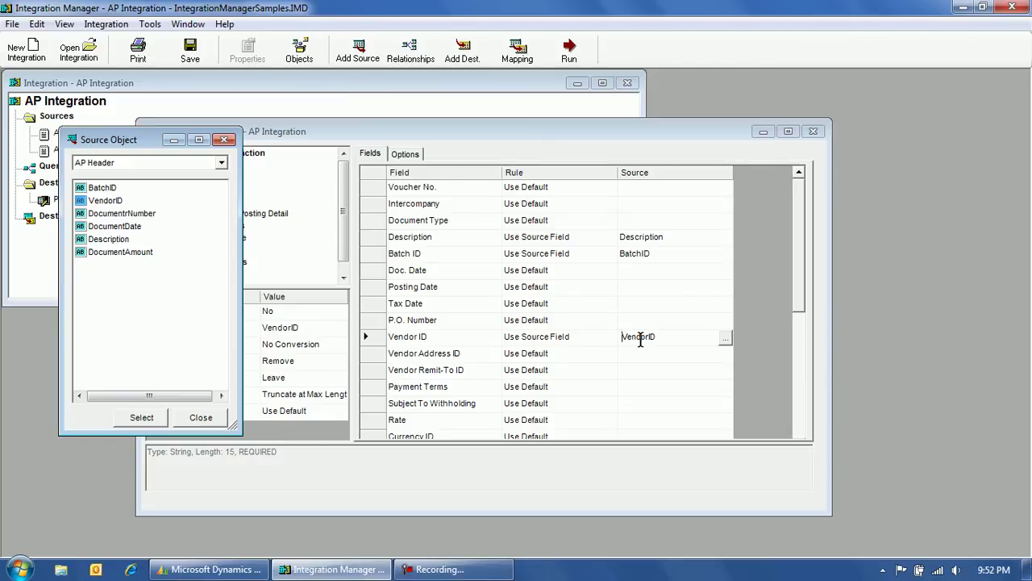
- Map Document Number to DocumentrNumber and Purchases to DocumentAmount from the AP Header source
left_click(799, 375)
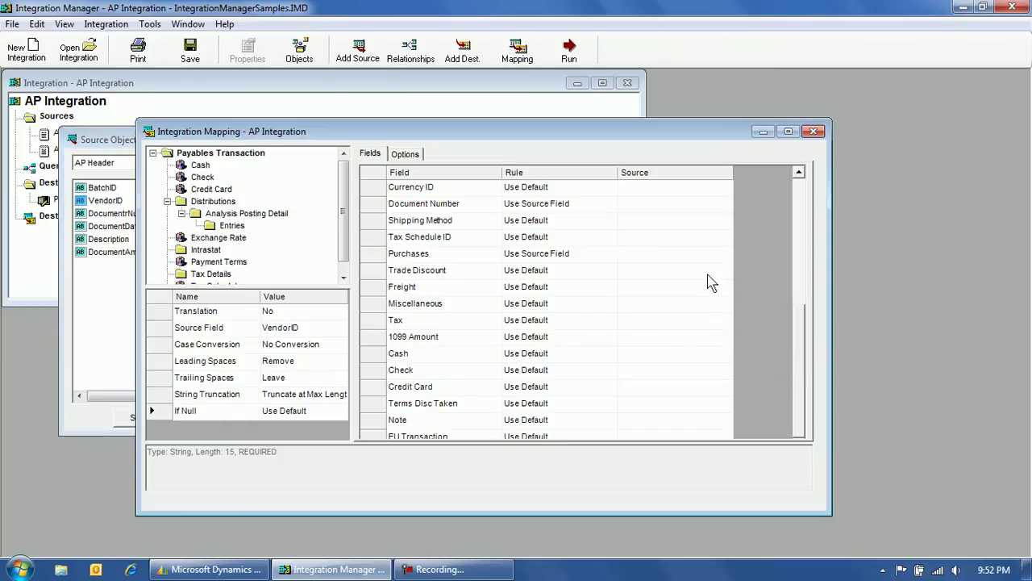
left_click(725, 205)
left_click(150, 216)
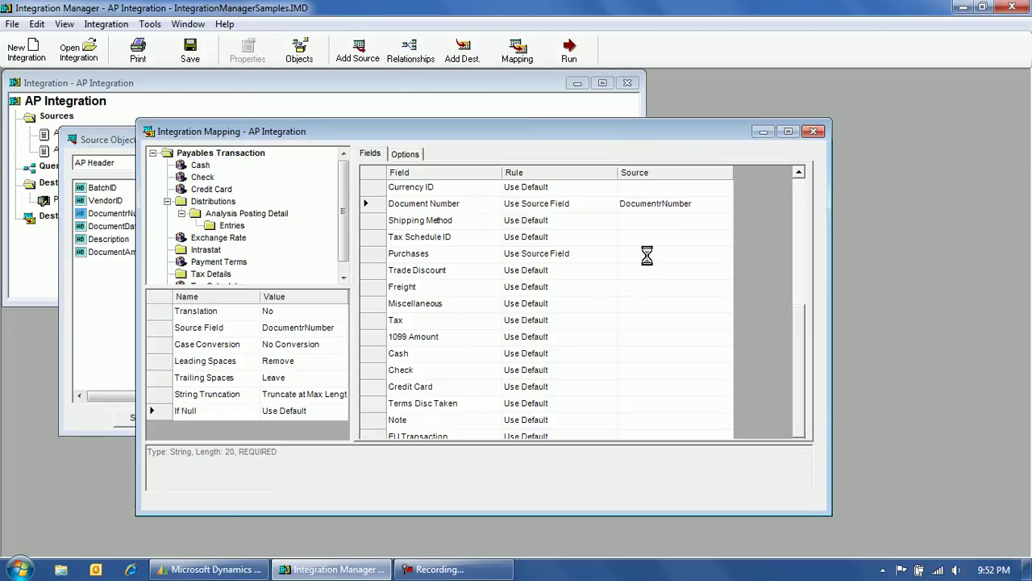
left_click(725, 257)
left_click(725, 258)
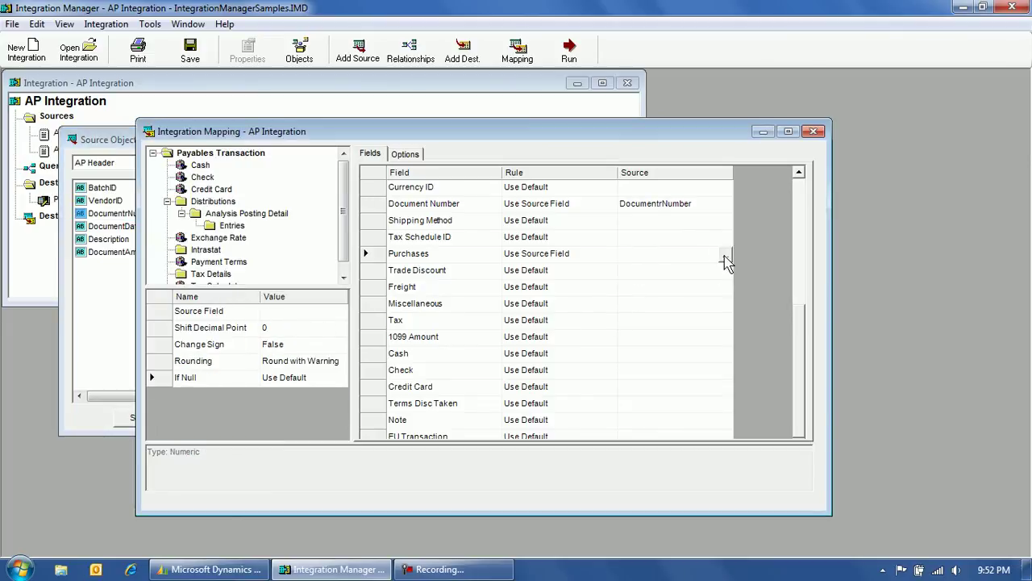
left_click(726, 257)
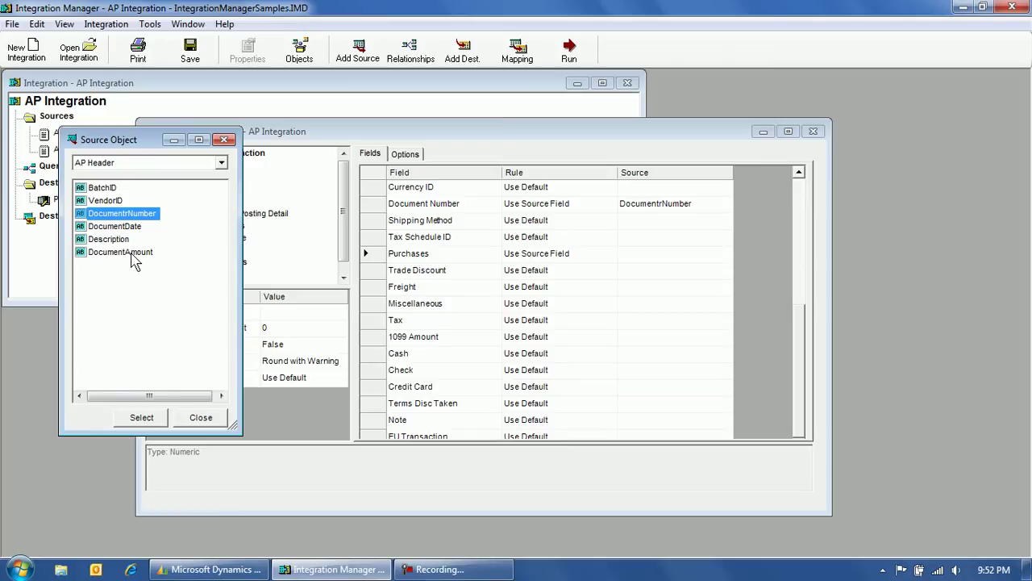
left_click(129, 252)
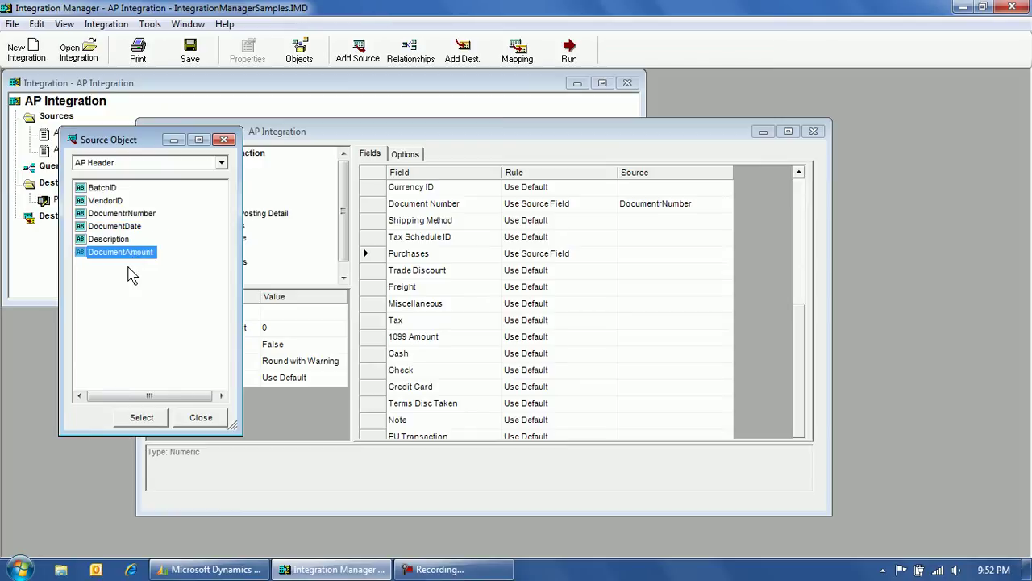
left_click(142, 417)
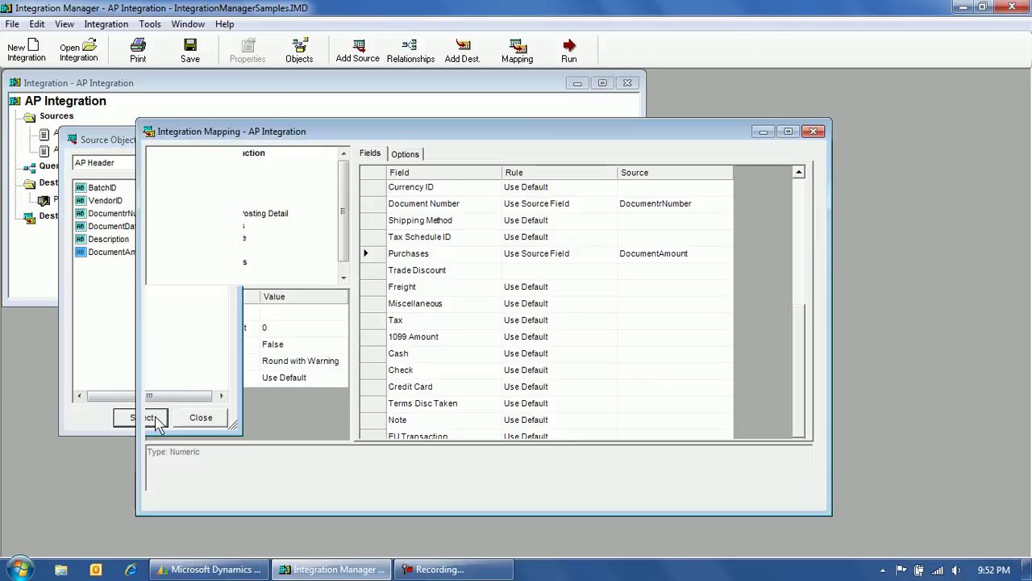
- Set the Doc. Date rule to Use Source Field with DocumentDate from AP Header, and review the mapped fields
left_click(802, 271)
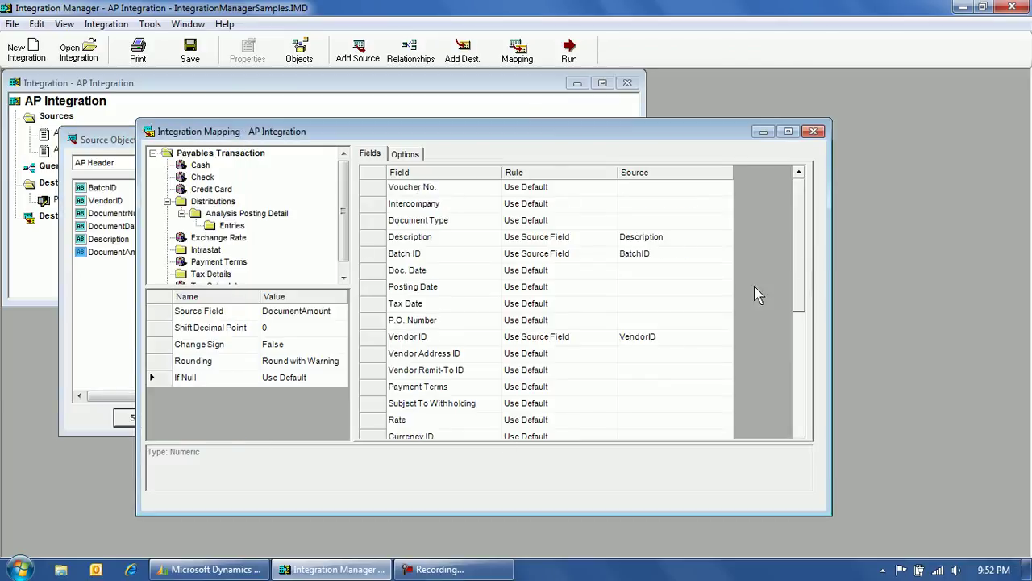
left_click(538, 271)
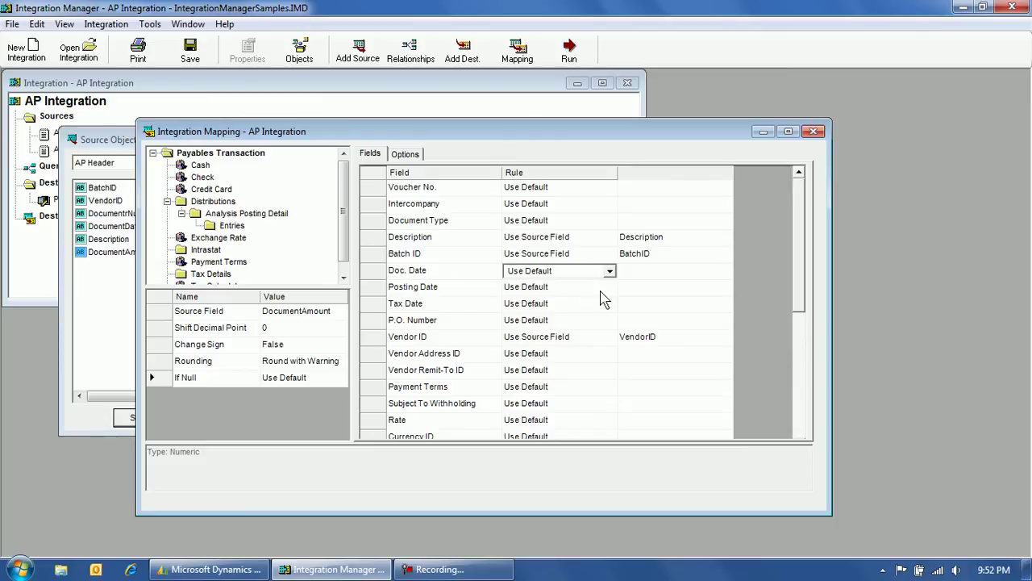
left_click(611, 273)
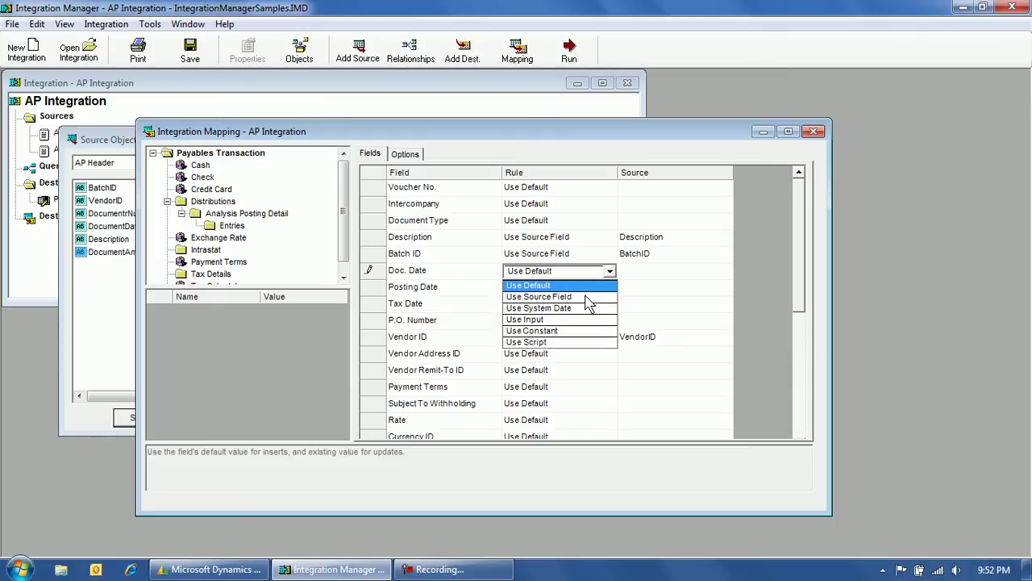
left_click(603, 296)
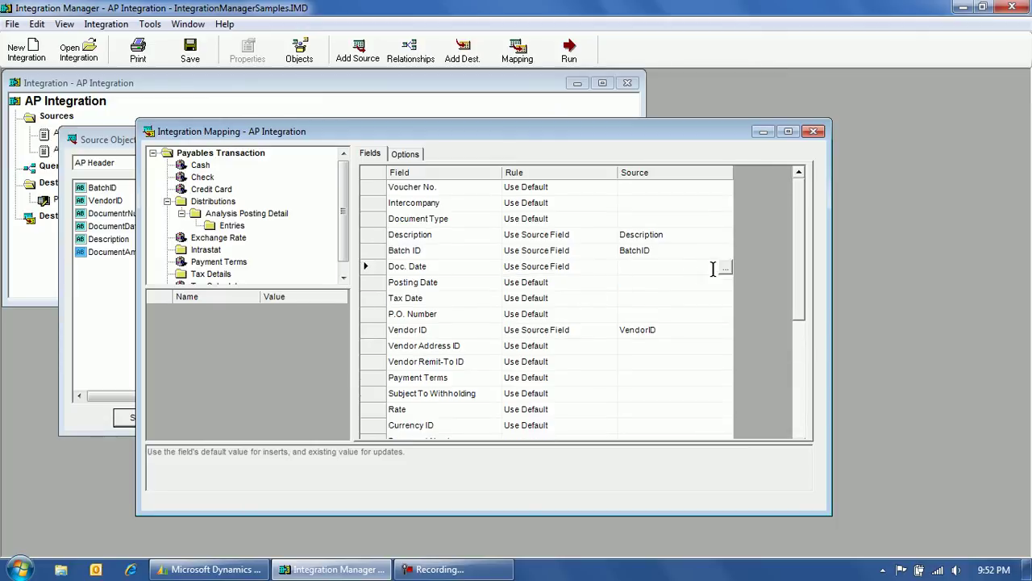
left_click(726, 271)
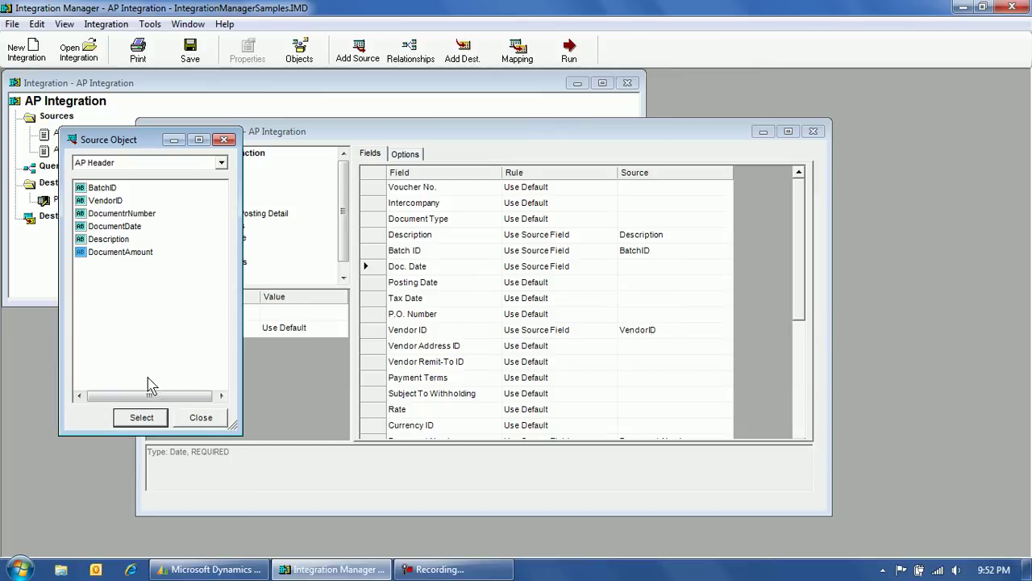
left_click(124, 229)
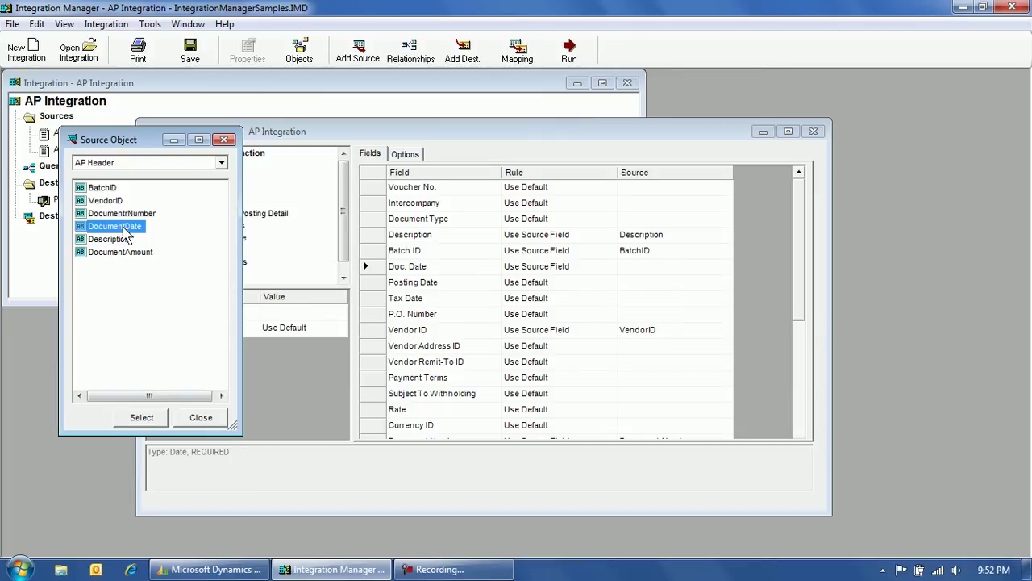
left_click(142, 417)
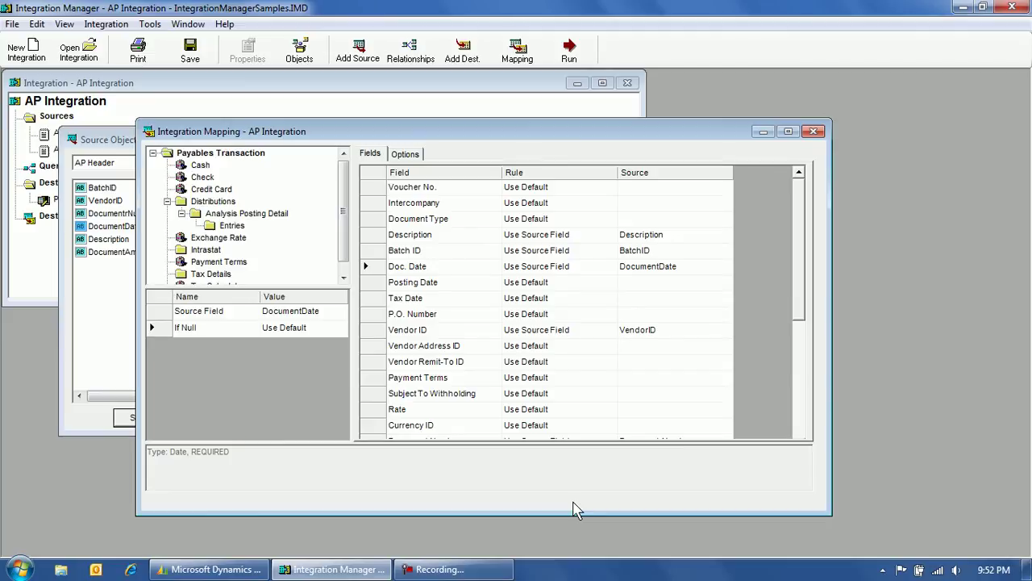
scroll(805, 390, "down", 5)
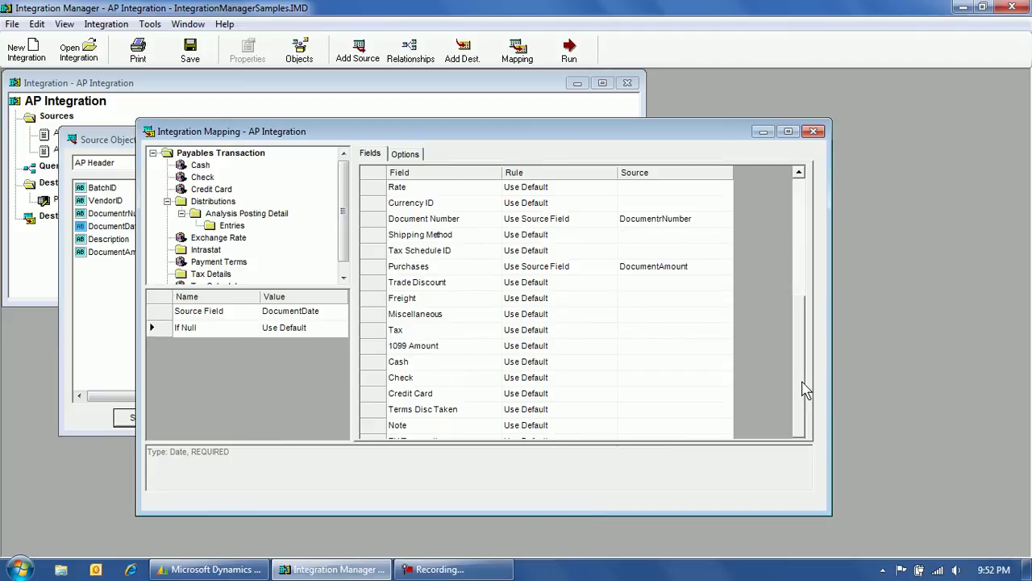
scroll(807, 260, "up", 5)
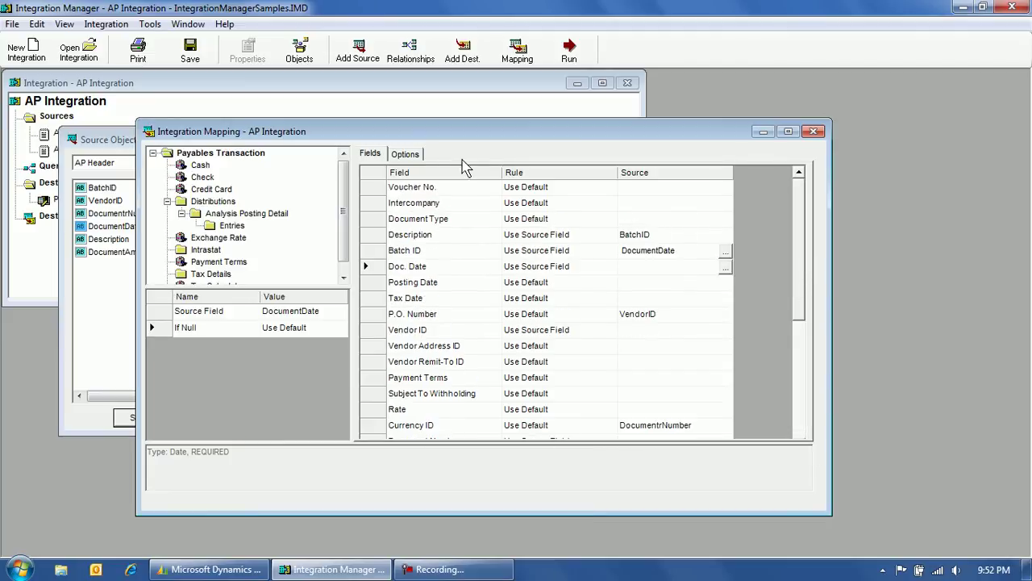
- Set the Payables Transaction's Missing Batch option to Add New Batch and return to its field mappings
left_click(403, 154)
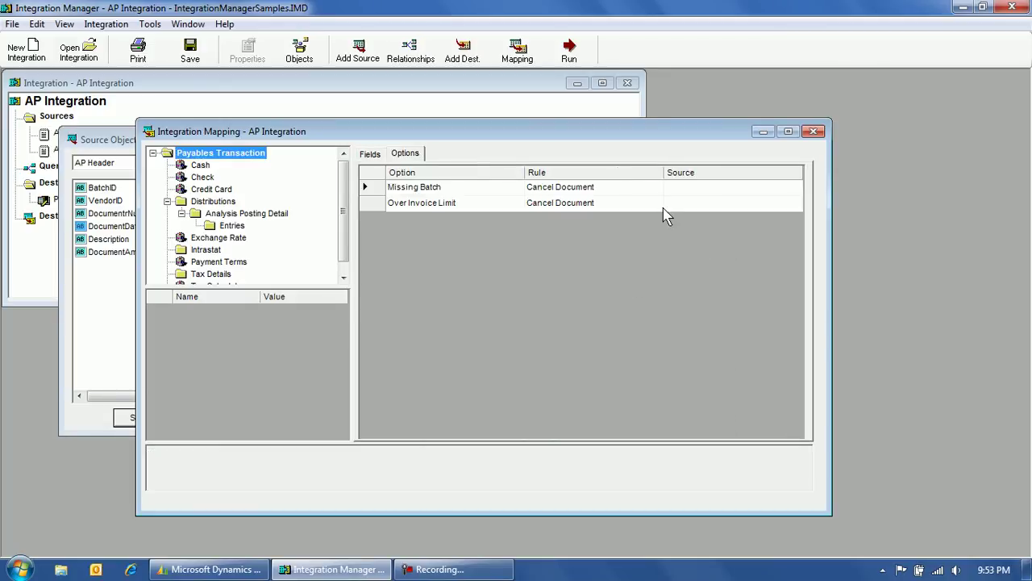
left_click(649, 187)
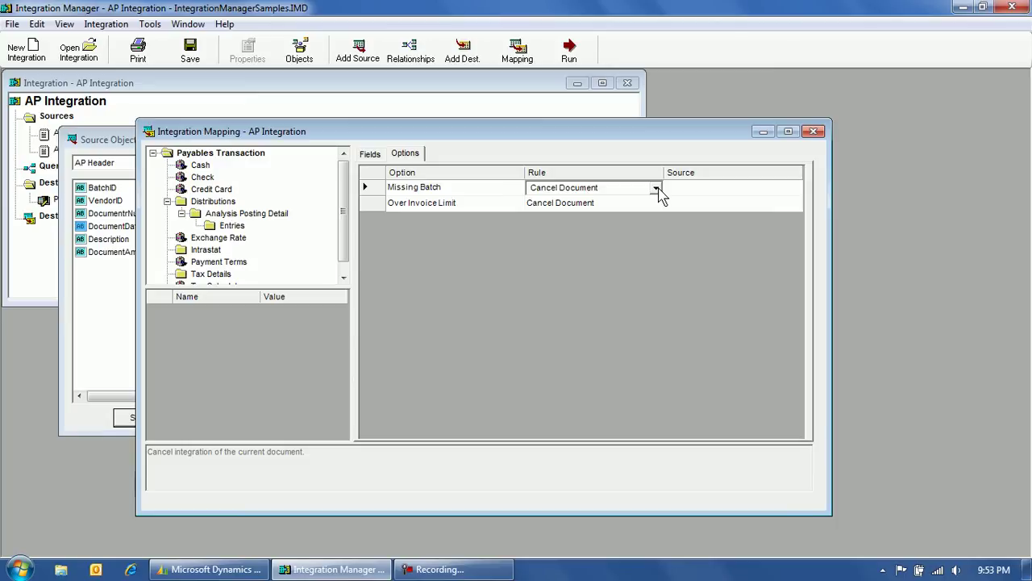
left_click(656, 189)
left_click(611, 216)
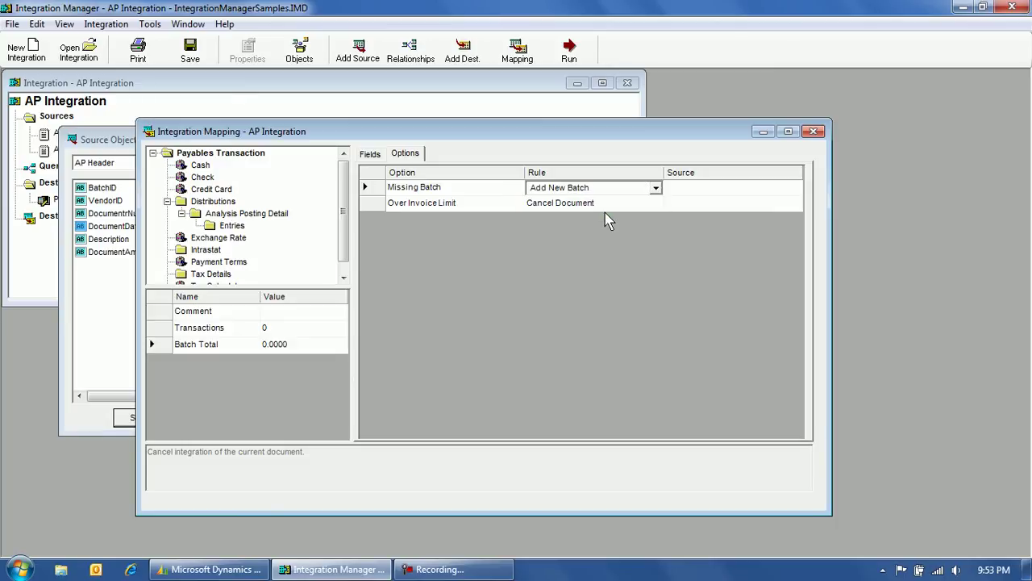
left_click(368, 155)
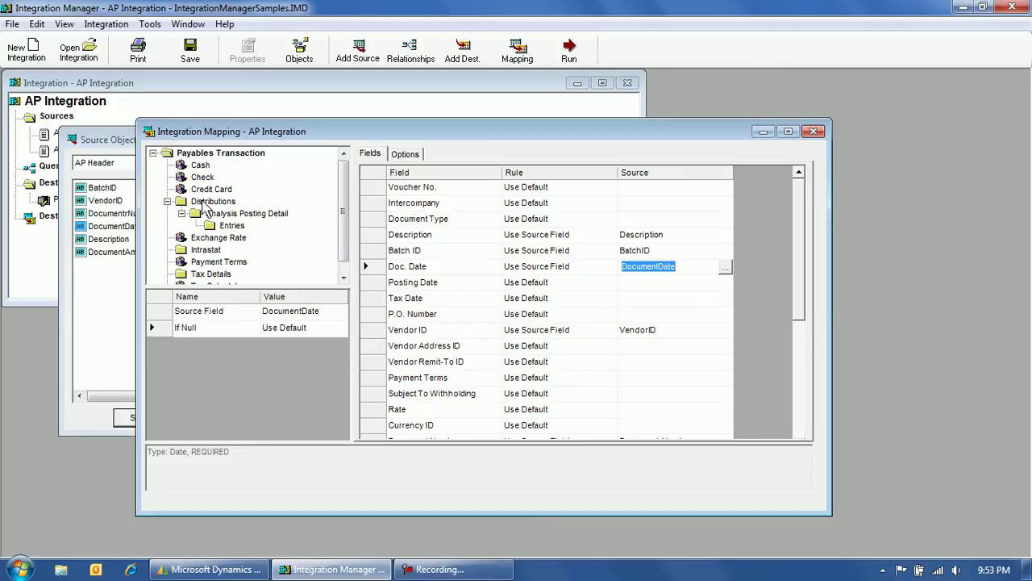
- Set the Record Source option of Distributions to Use Source Recordset with AP Detail as the source
left_click(204, 205)
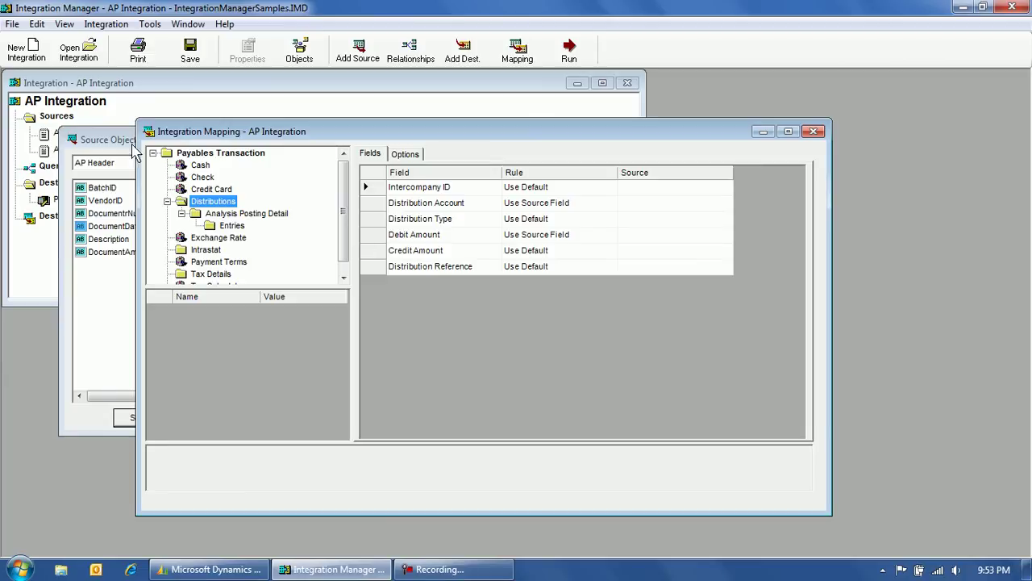
left_click(403, 154)
left_click(603, 189)
left_click(605, 195)
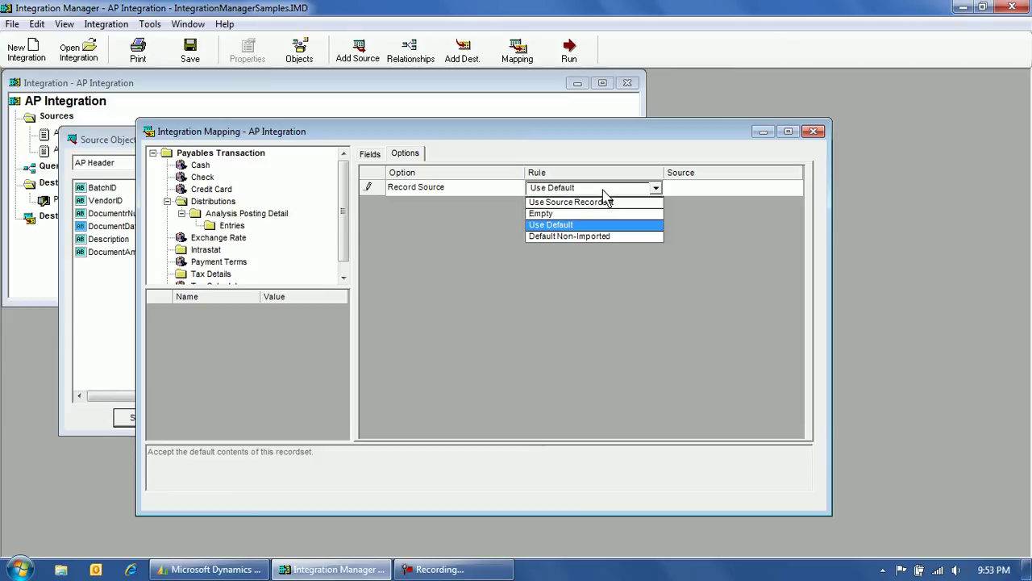
left_click(594, 201)
left_click(717, 196)
left_click(714, 193)
left_click(690, 215)
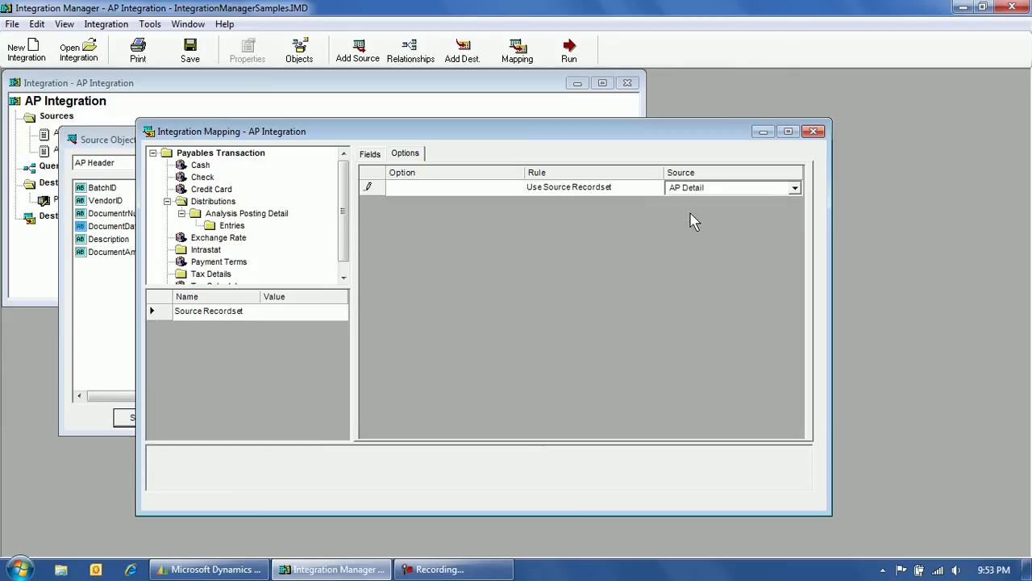
- Map the Distribution Account field of Distributions to ExpenseAccount from the AP Detail source
left_click(371, 154)
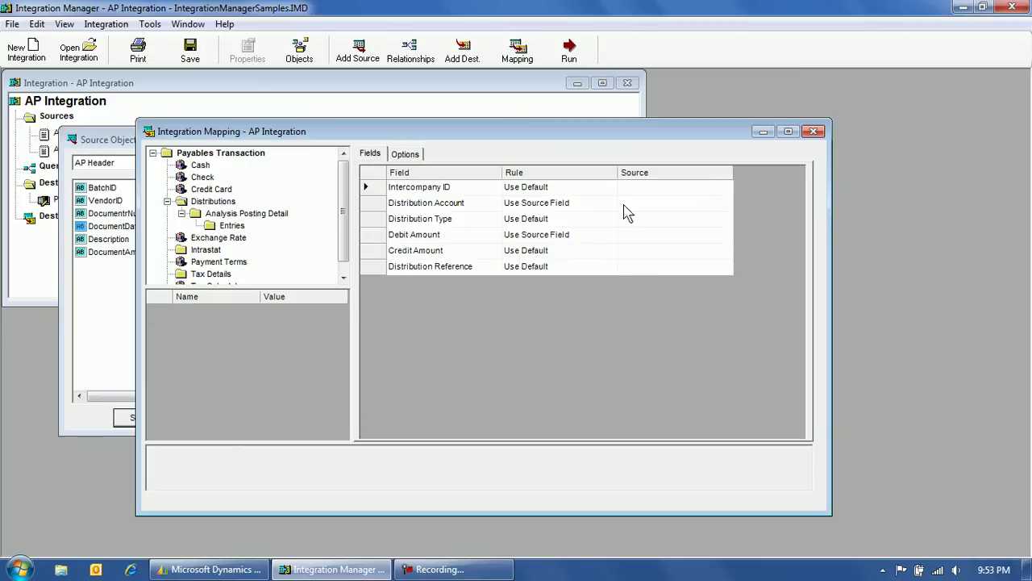
left_click(655, 203)
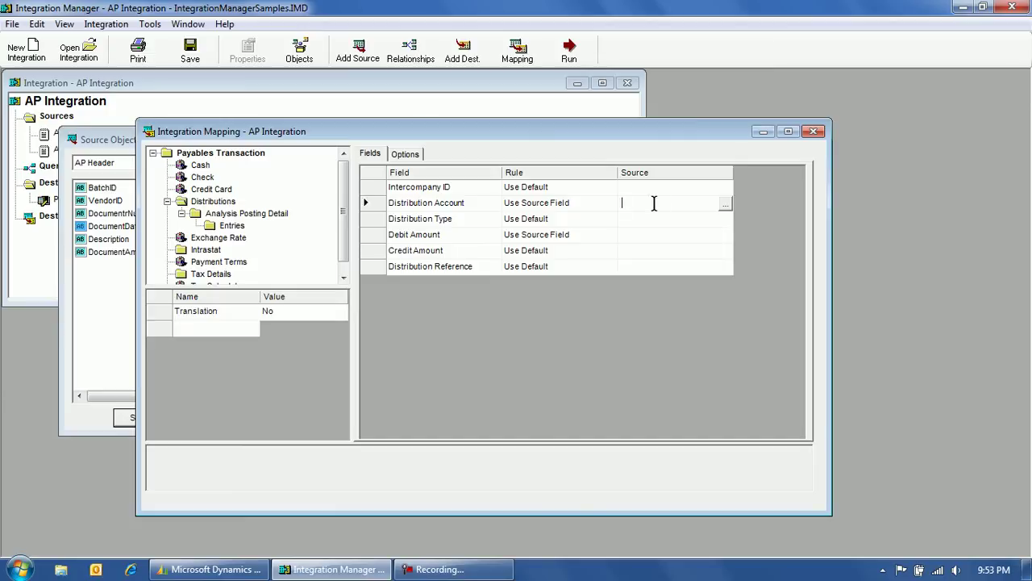
left_click(725, 208)
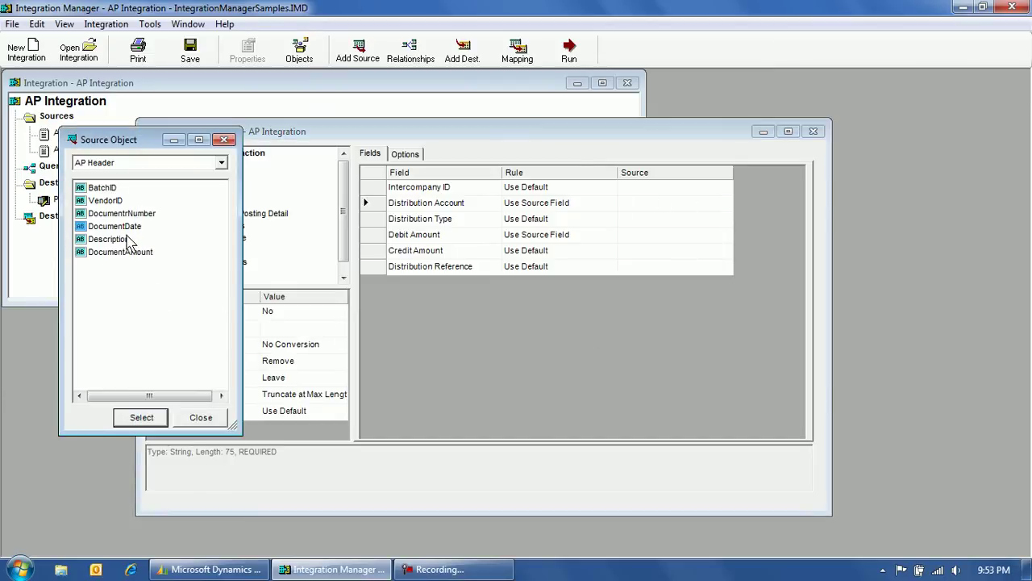
left_click(155, 166)
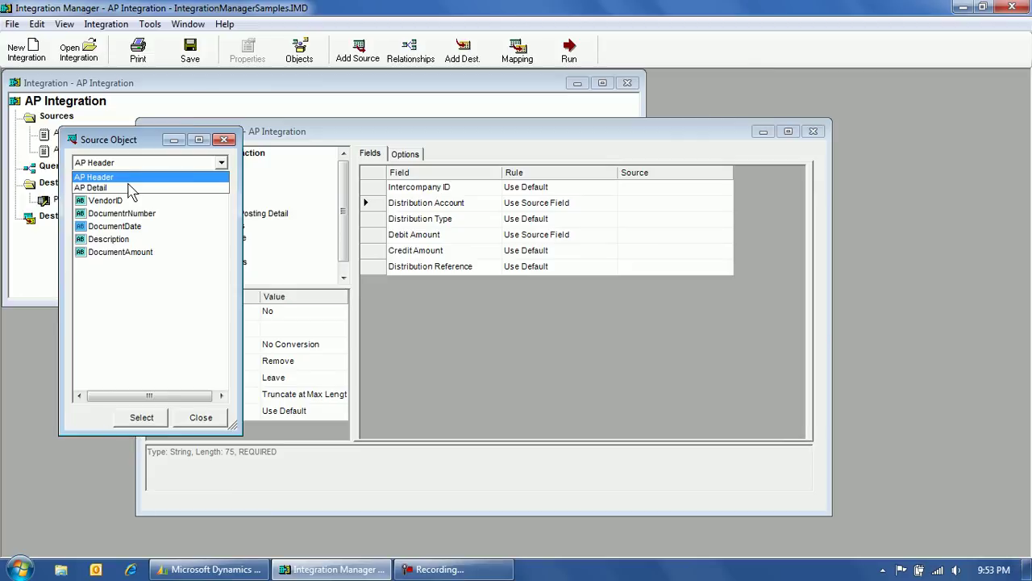
left_click(131, 187)
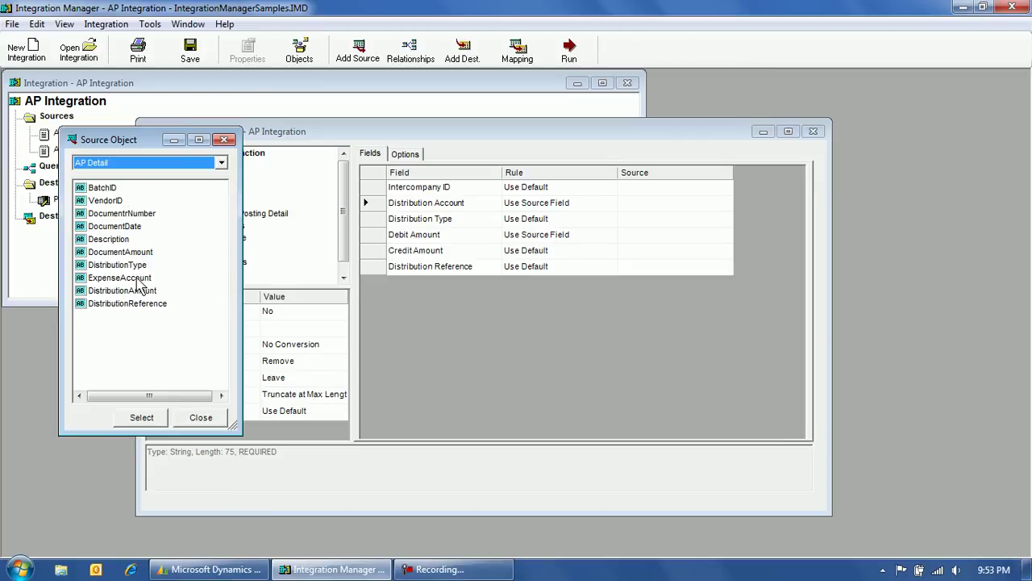
double_click(137, 278)
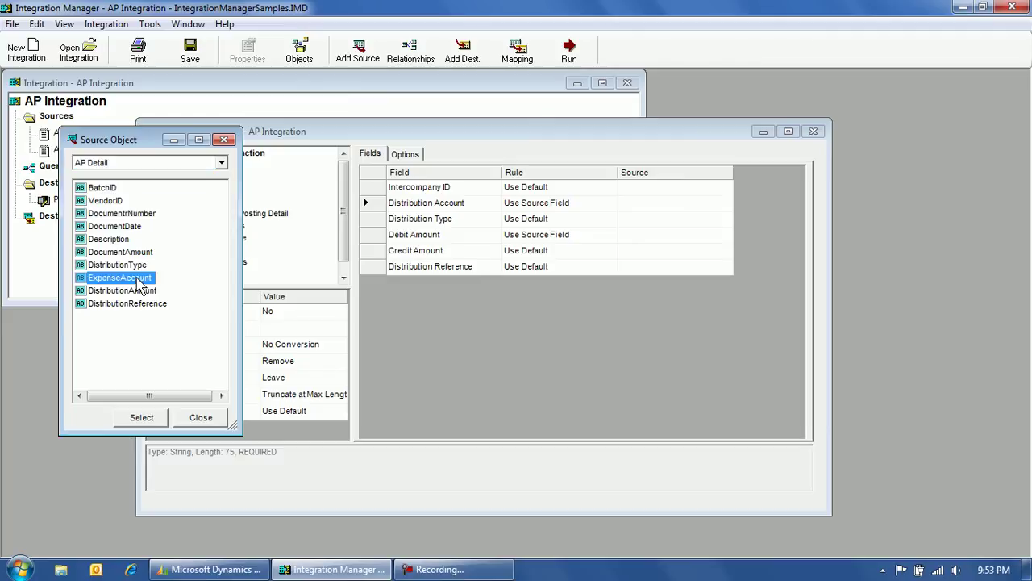
- Set the Distribution Type rule to Use Source Field with DistributionType from AP Detail
left_click(610, 219)
left_click(610, 220)
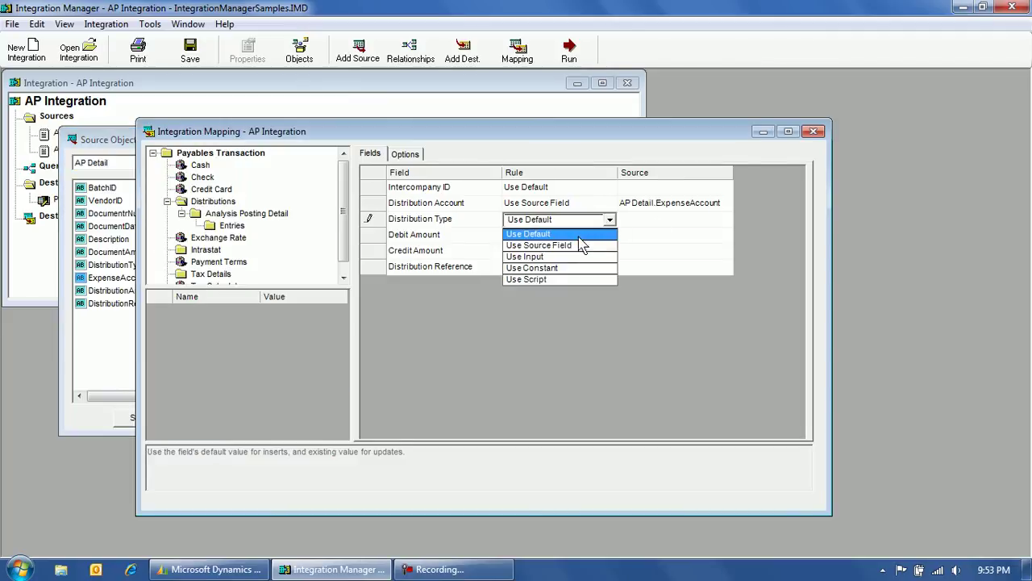
left_click(581, 242)
left_click(721, 221)
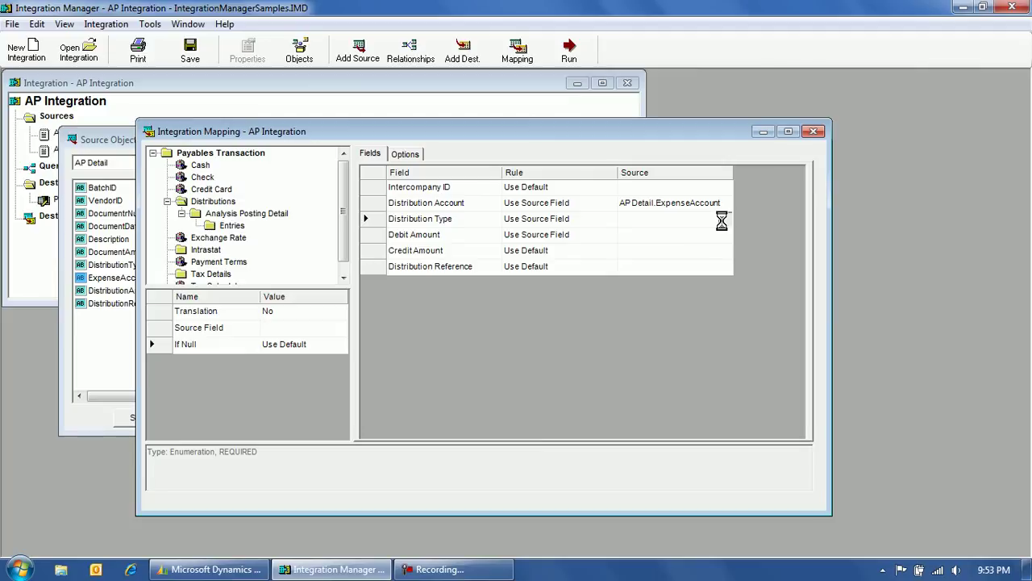
left_click(724, 220)
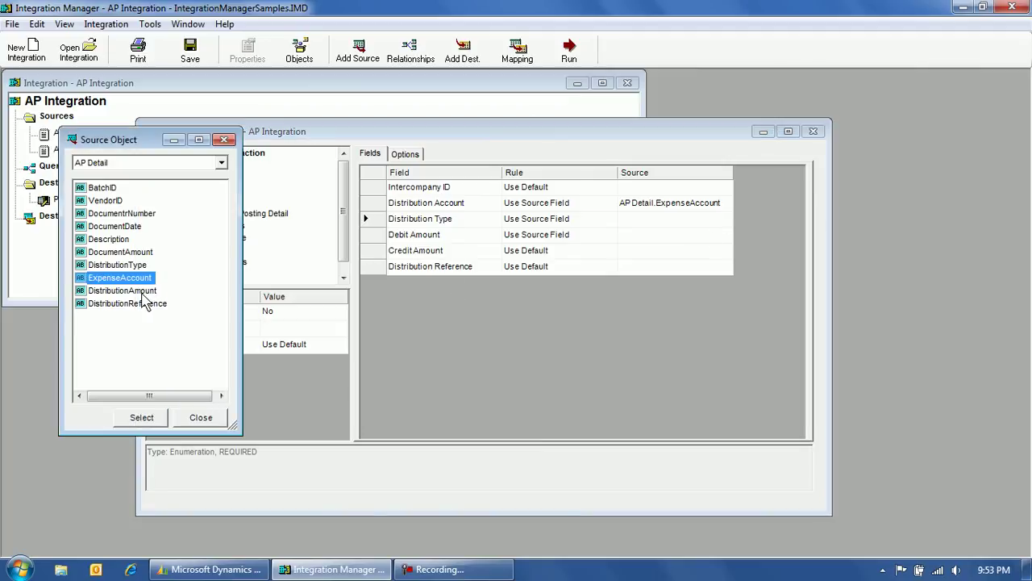
double_click(138, 266)
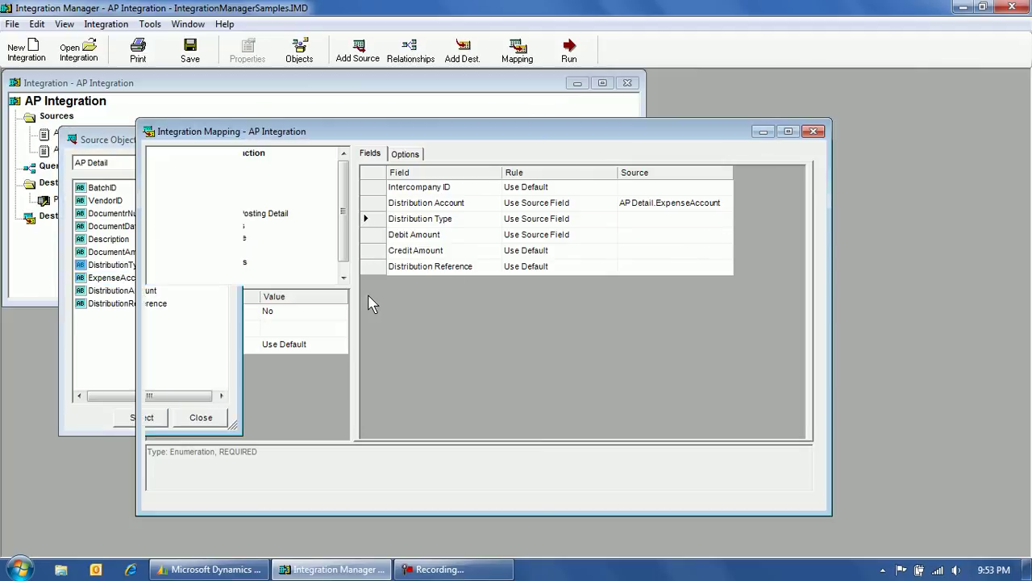
- Set the Debit Amount rule to Use Positive Source Field with DistributionAmount from AP Detail
left_click(715, 237)
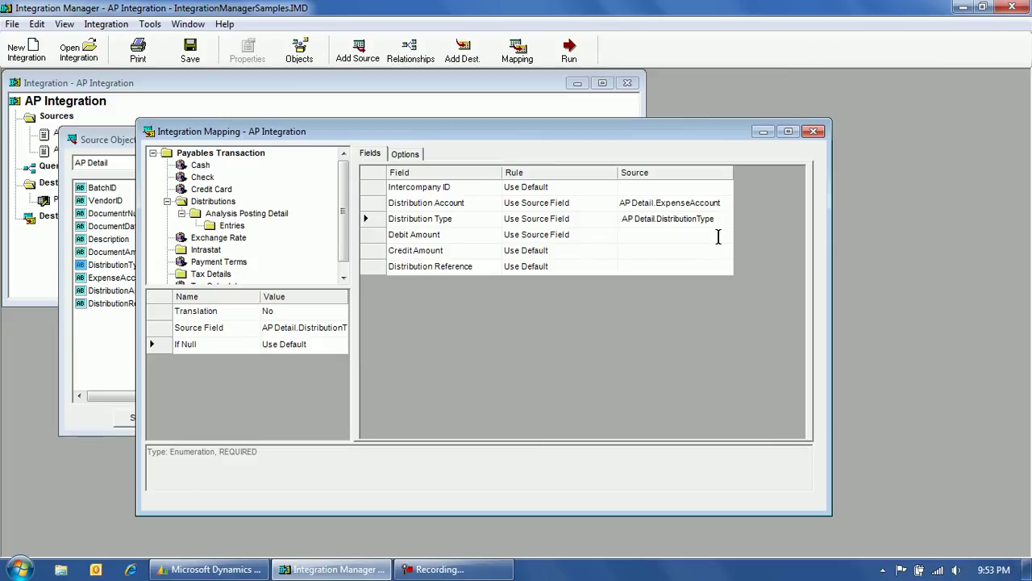
left_click(603, 236)
left_click(611, 235)
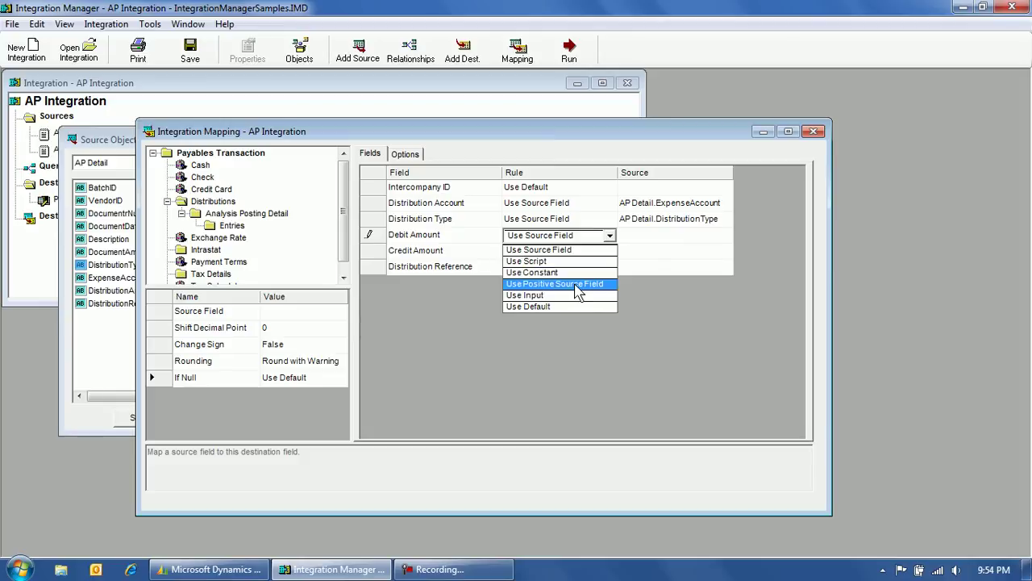
left_click(578, 288)
left_click(729, 242)
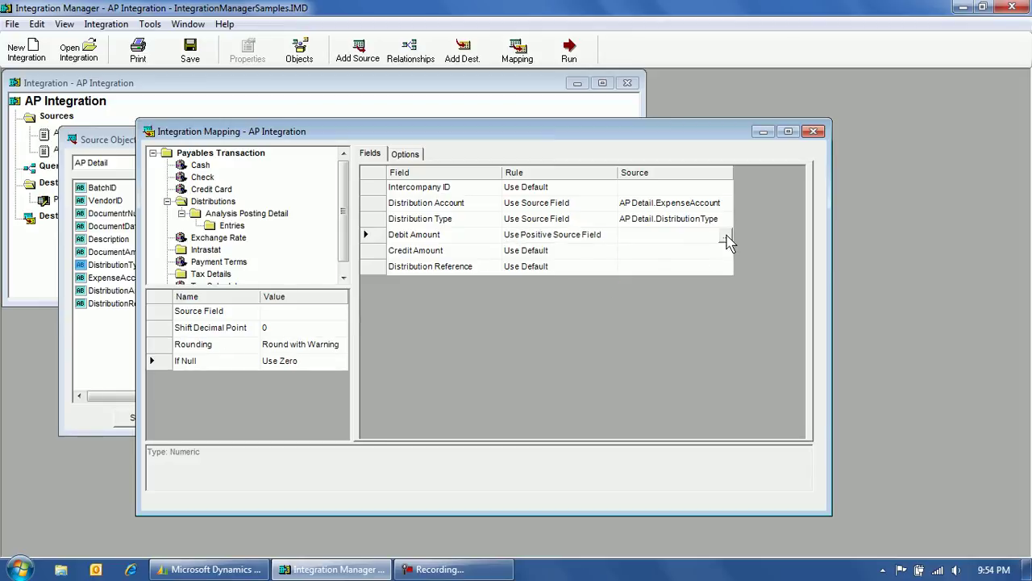
left_click(726, 235)
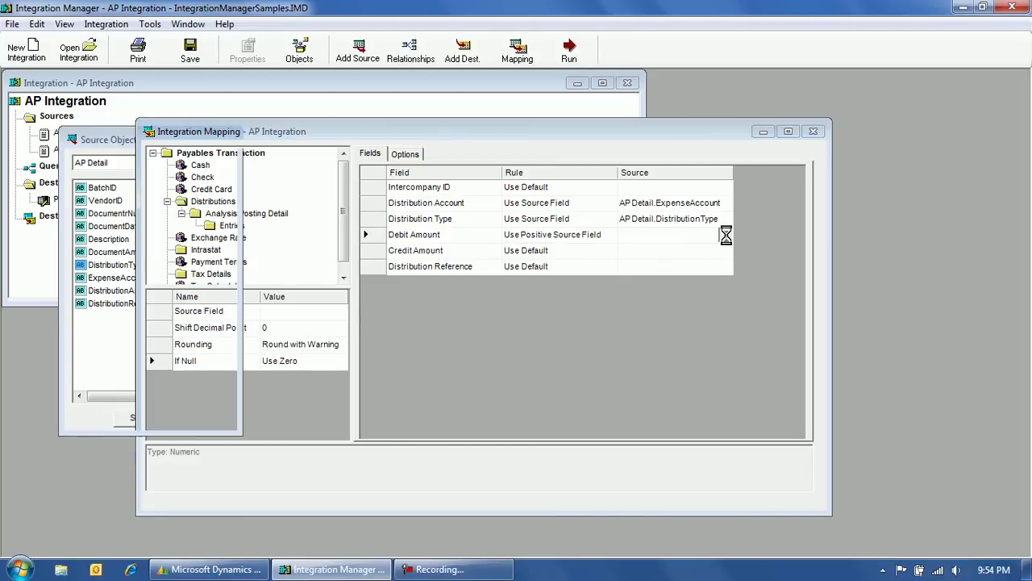
double_click(125, 292)
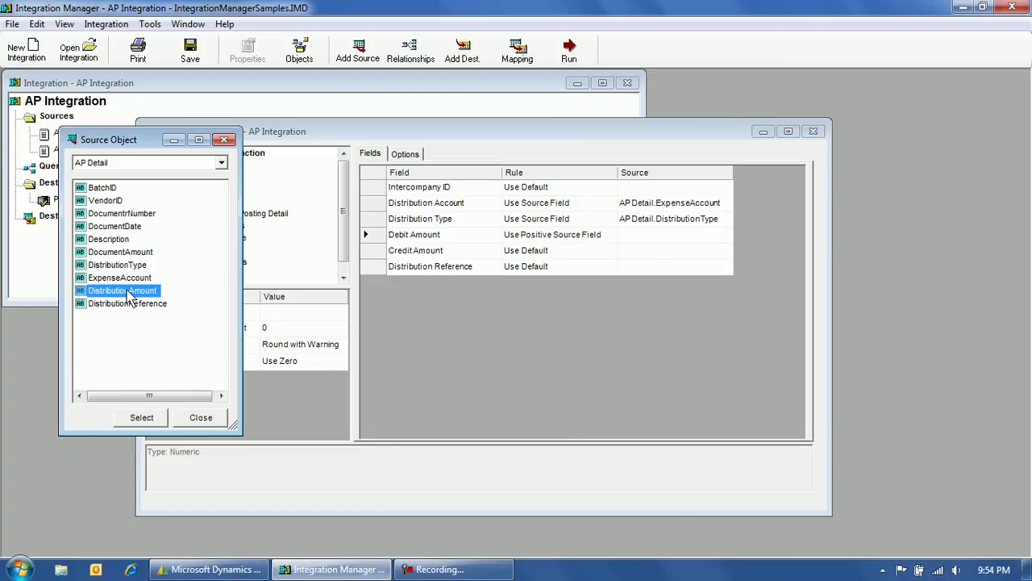
- Set the Credit Amount rule to Use Negative Source Field with DistributionAmount from AP Detail
left_click(609, 252)
left_click(610, 252)
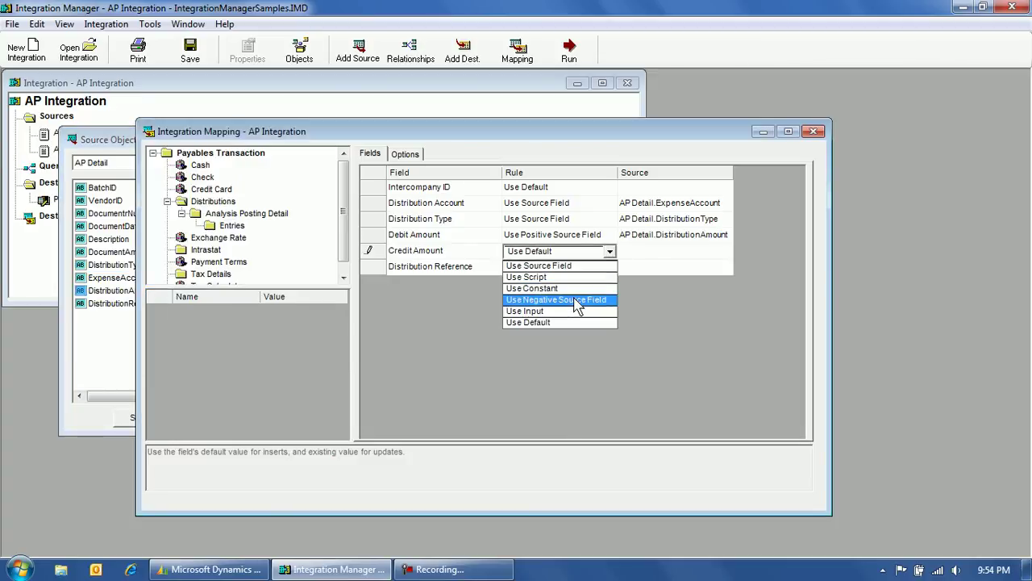
left_click(577, 305)
left_click(730, 255)
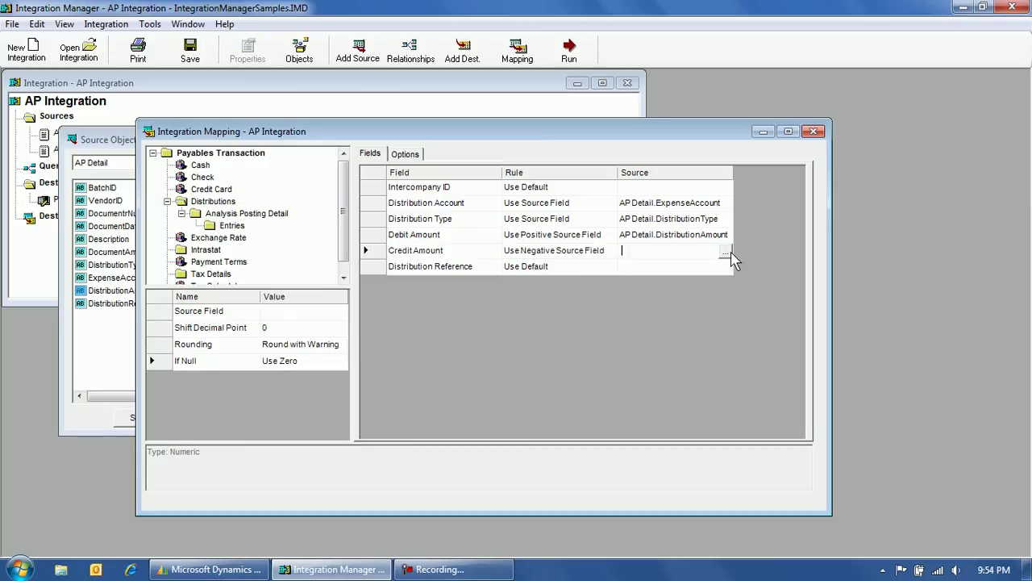
left_click(725, 254)
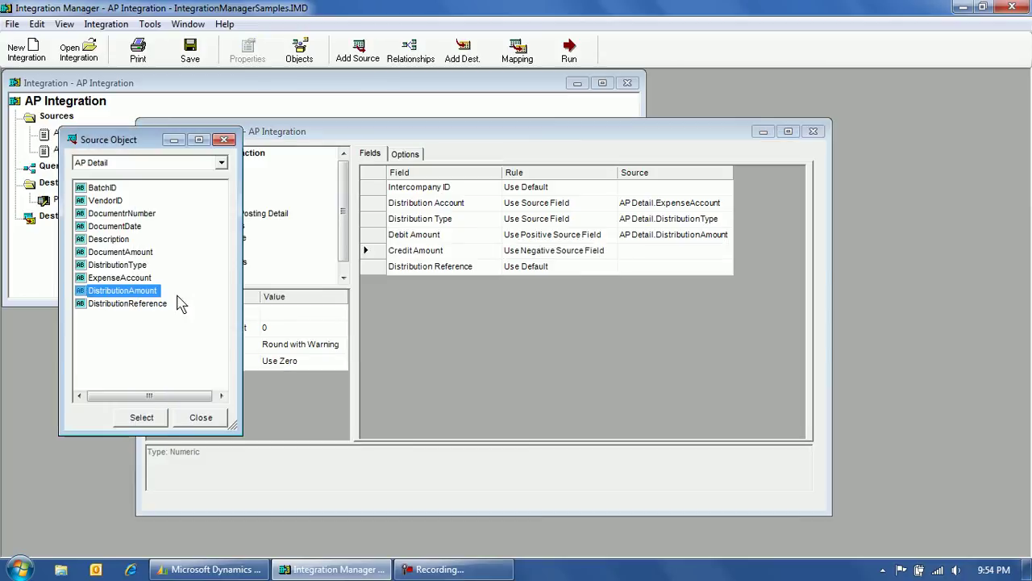
double_click(132, 293)
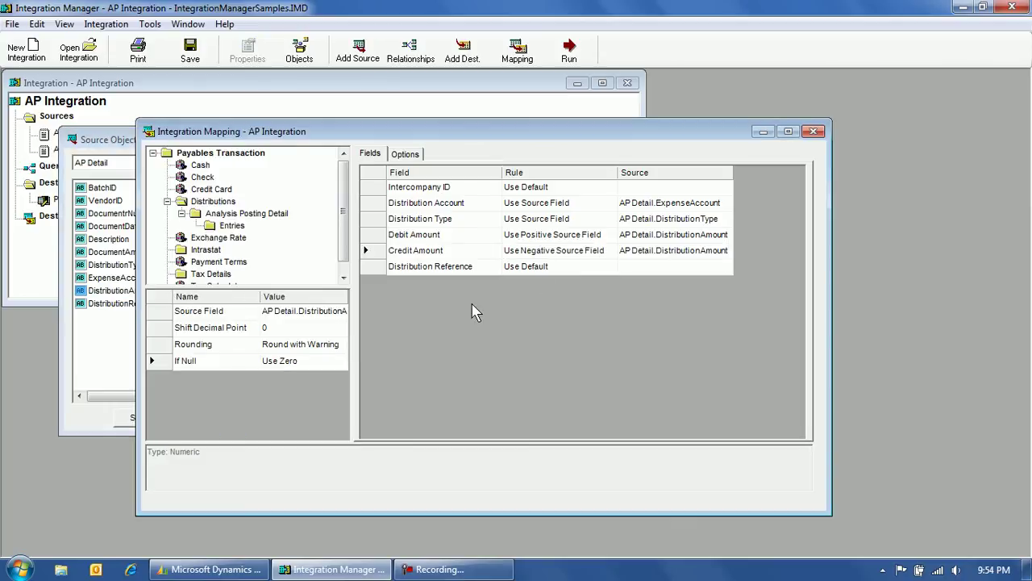
- Set the Distribution Reference rule to Use Source Field with DistributionReference from AP Detail
left_click(587, 267)
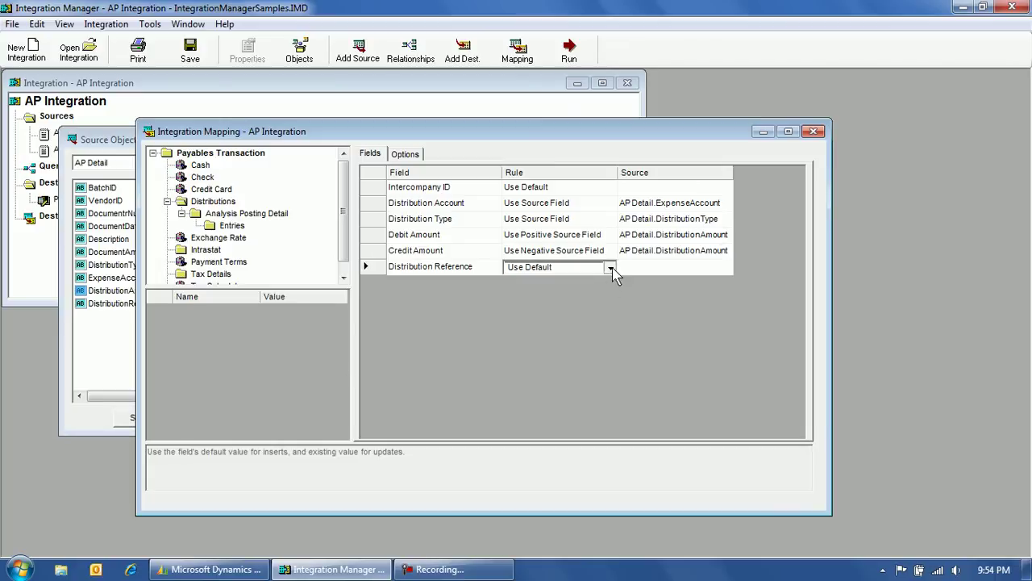
left_click(611, 266)
left_click(539, 293)
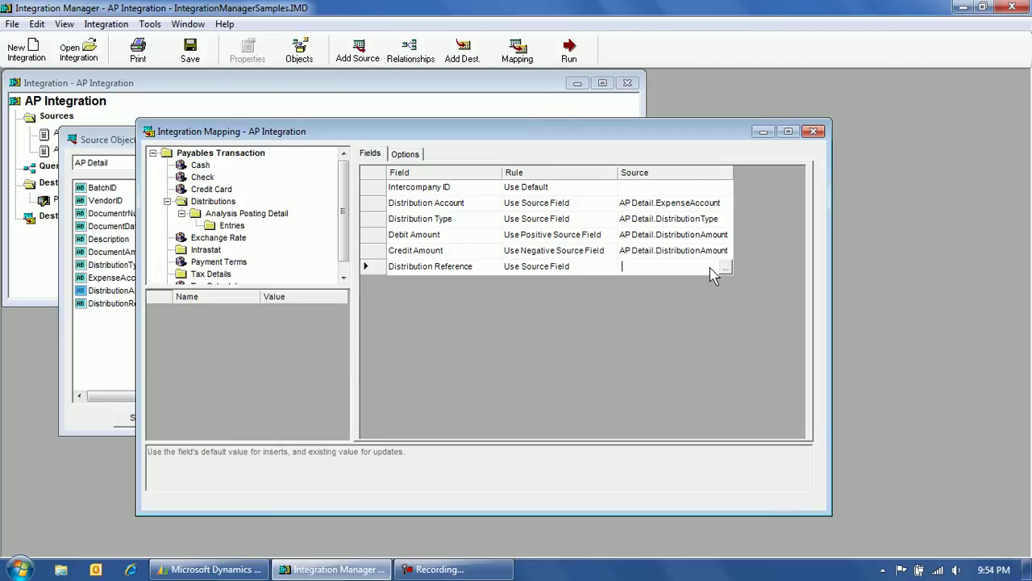
left_click(726, 268)
left_click(726, 271)
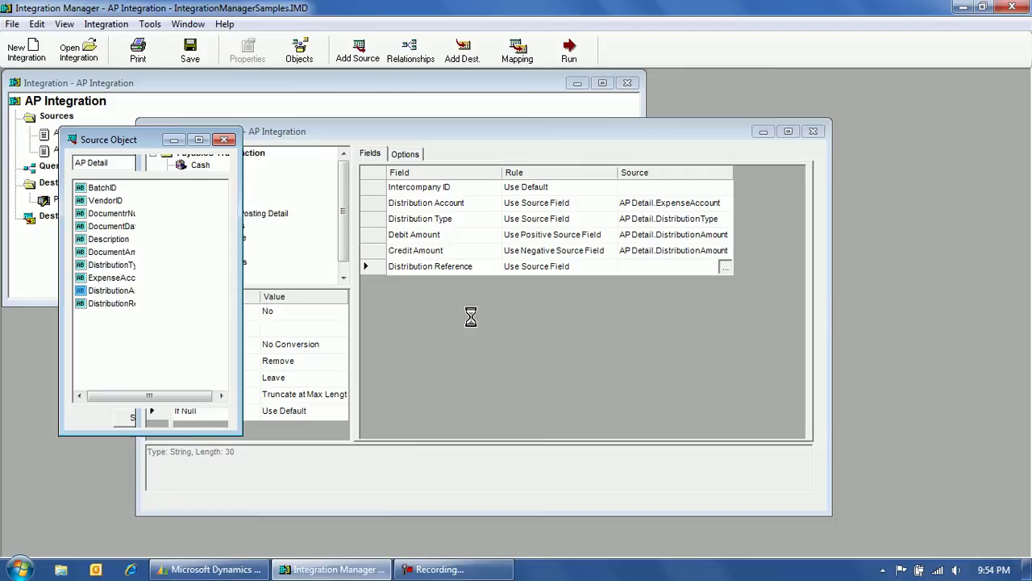
left_click(121, 304)
double_click(119, 304)
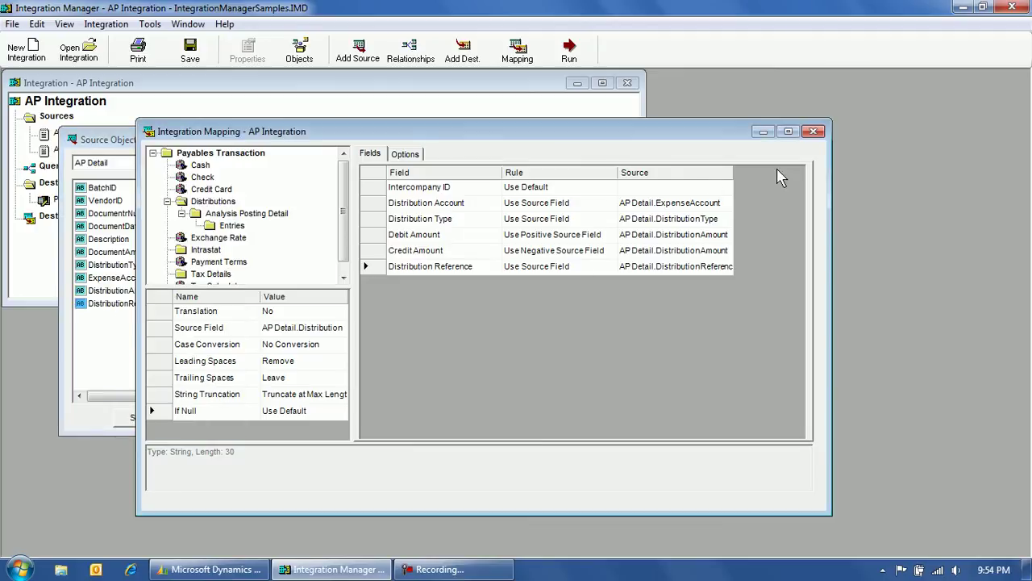
- Close the mapping, save the AP Integration, and run it with Microsoft Dynamics GP open
left_click(815, 133)
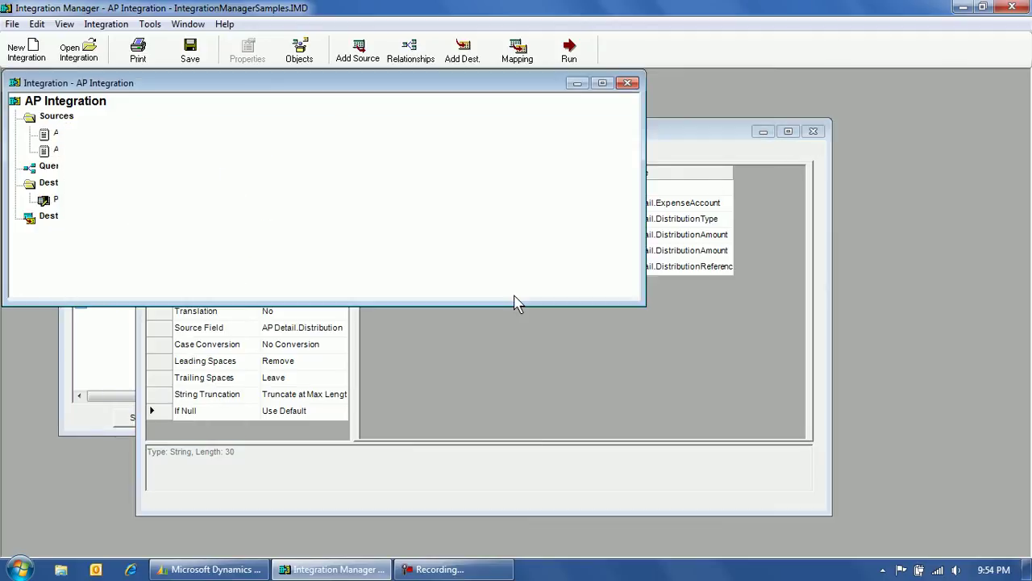
left_click(191, 68)
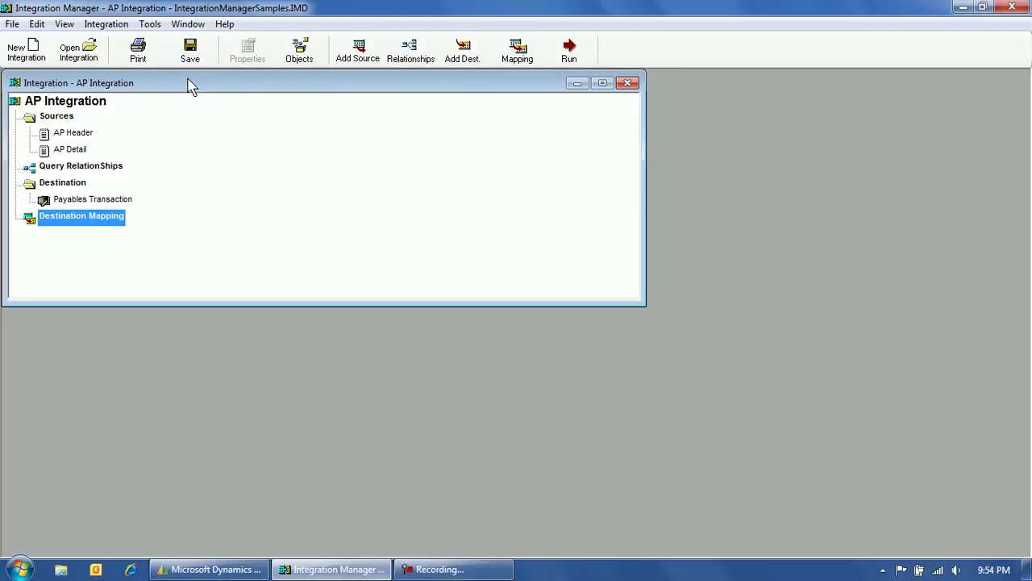
left_click(204, 571)
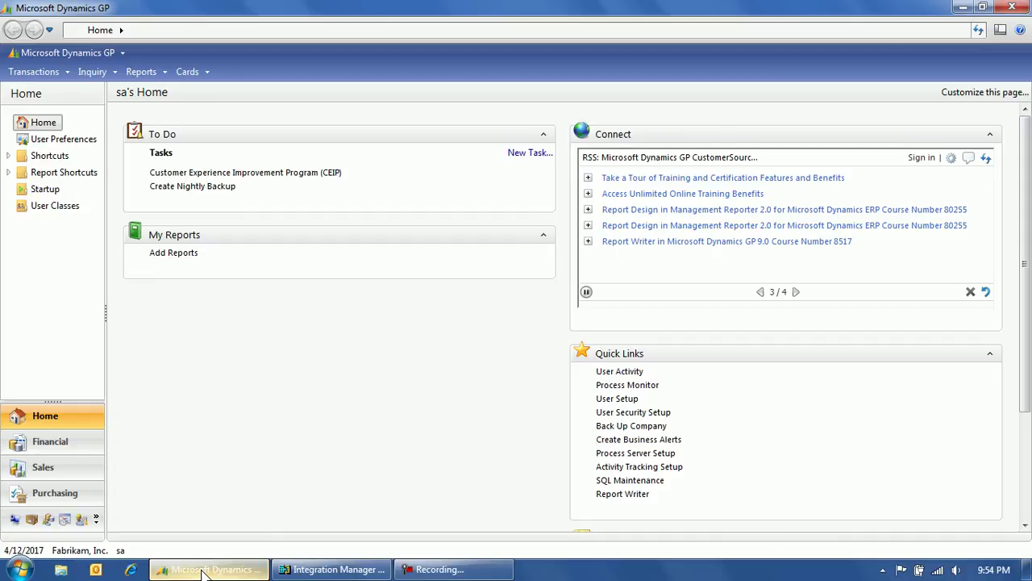
left_click(339, 571)
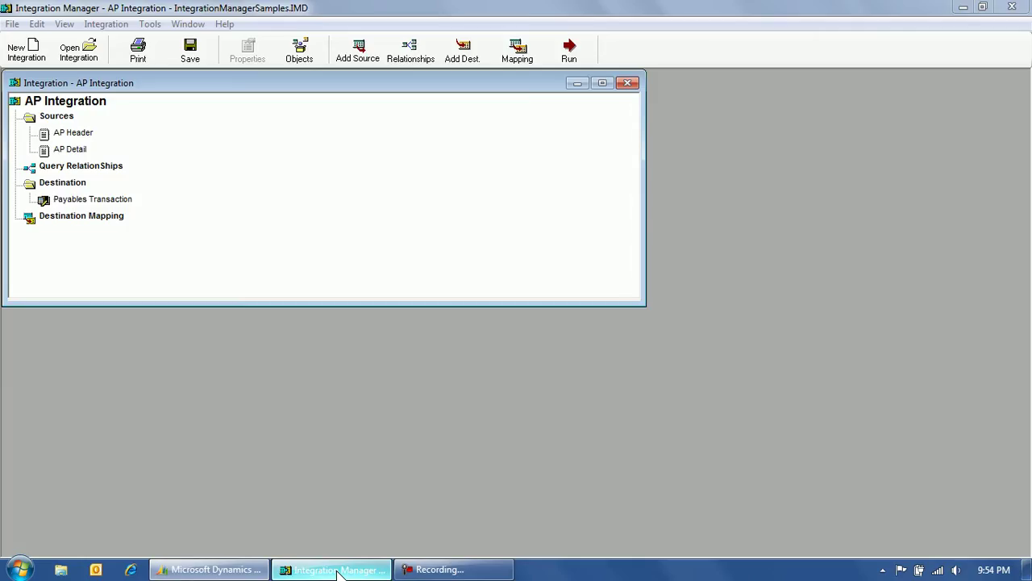
left_click(567, 53)
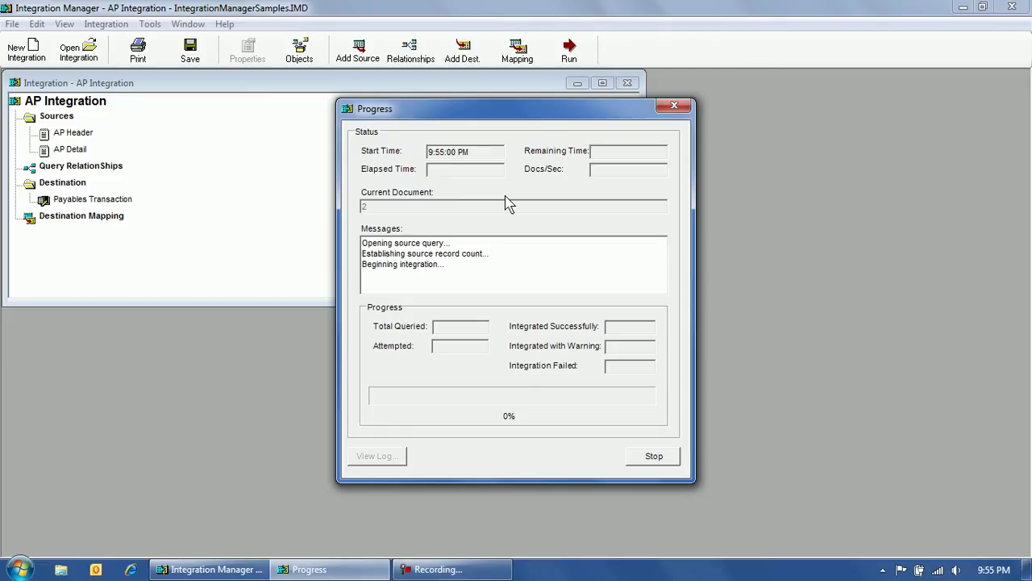
- Answer the Windows performance prompt by changing the color scheme to Windows 7 Basic
left_click(443, 573)
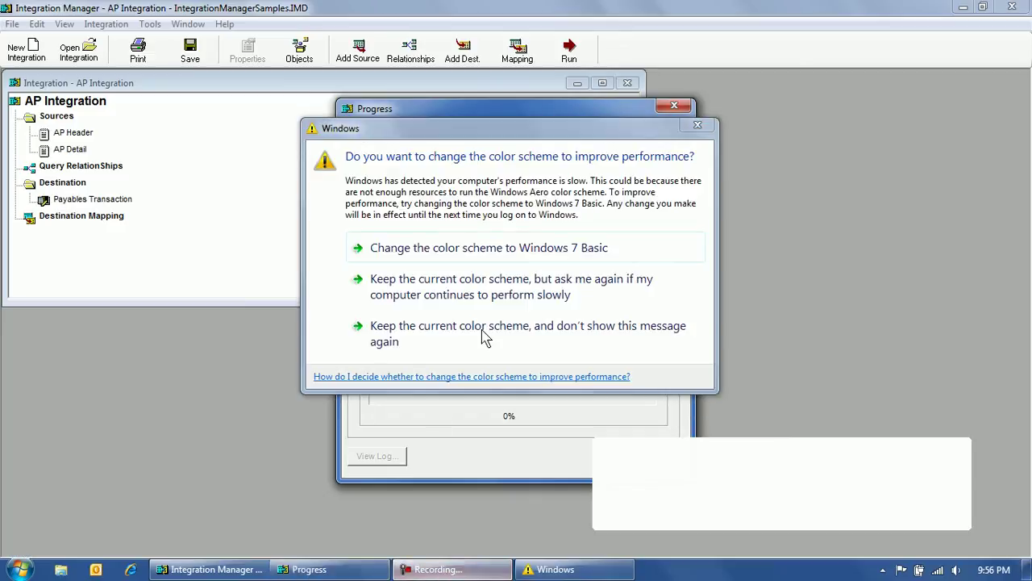
left_click(508, 247)
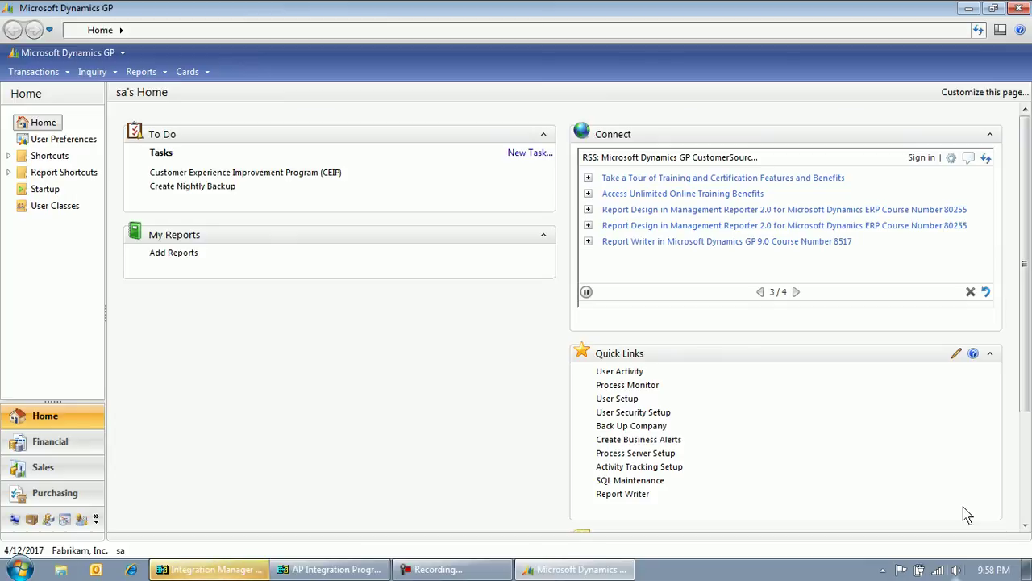
left_click(451, 571)
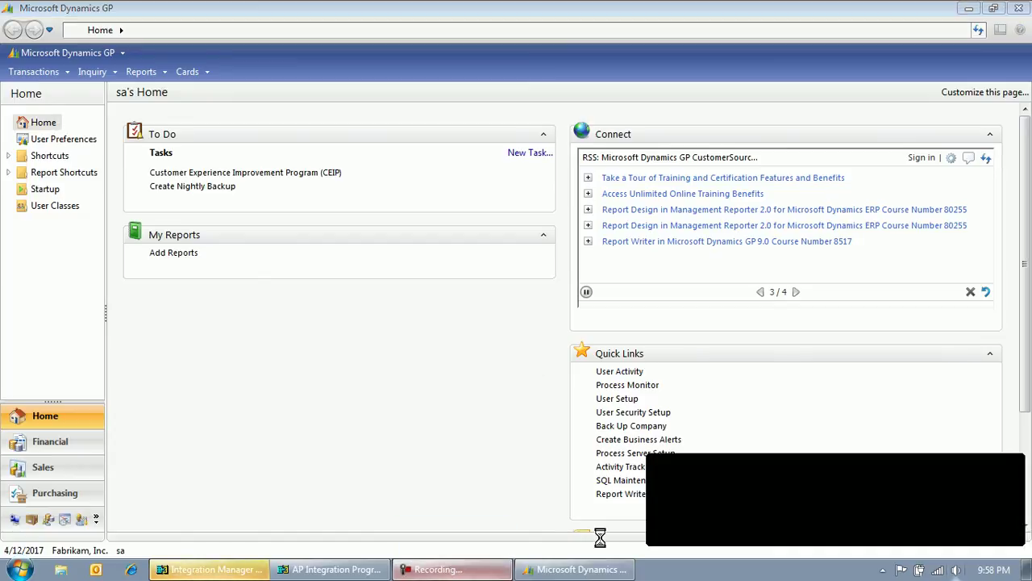